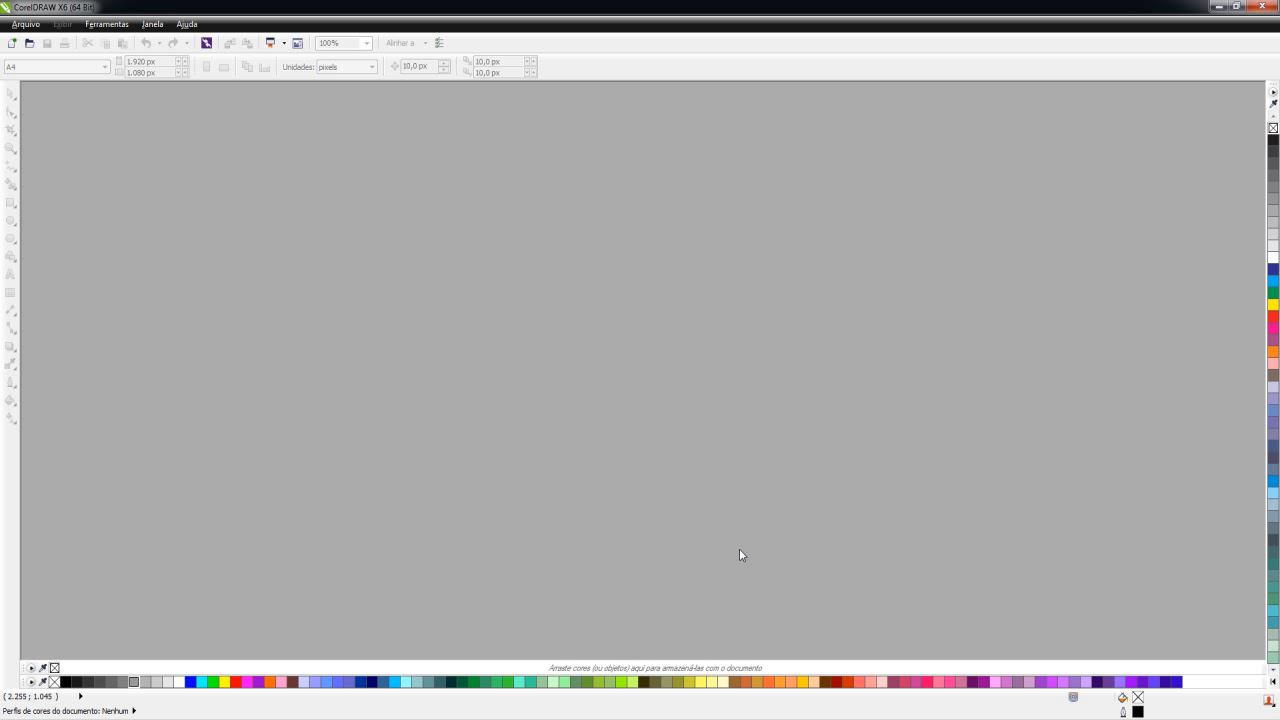
Step: Check the monitor's resolution in the Windows screen resolution settings, then return to CorelDRAW
left_click(1218, 6)
right_click(680, 171)
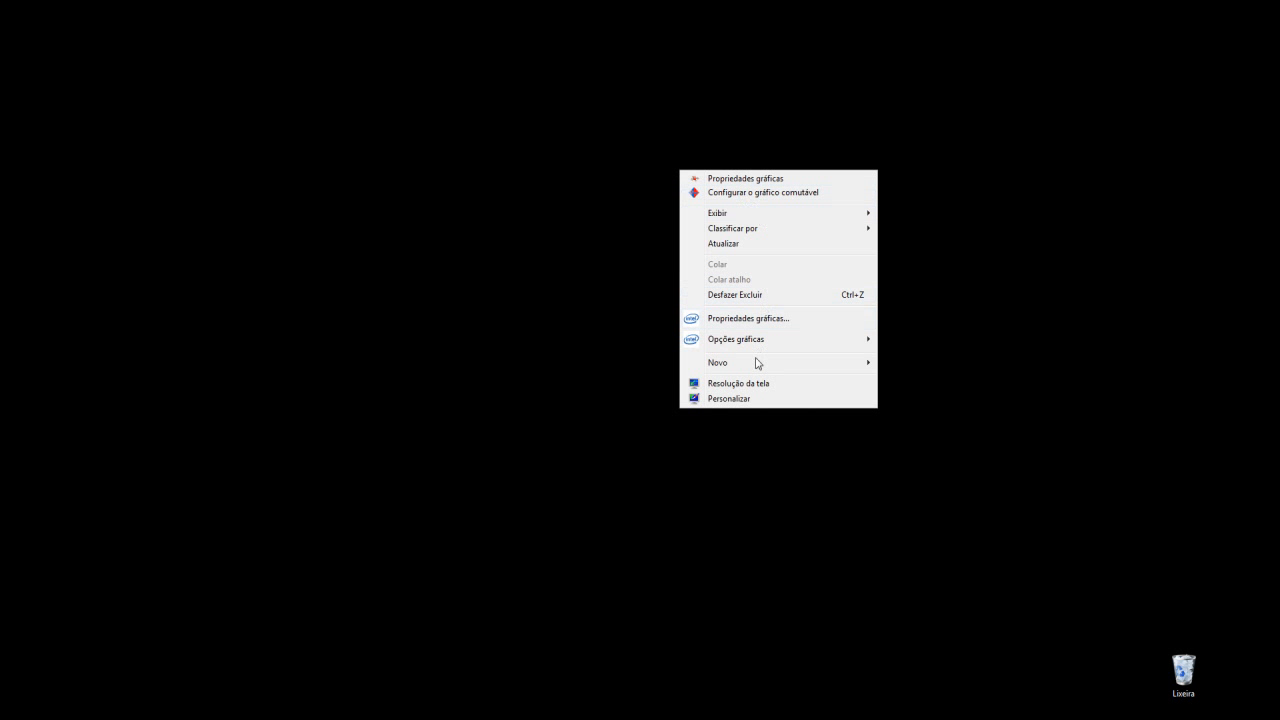
left_click(744, 388)
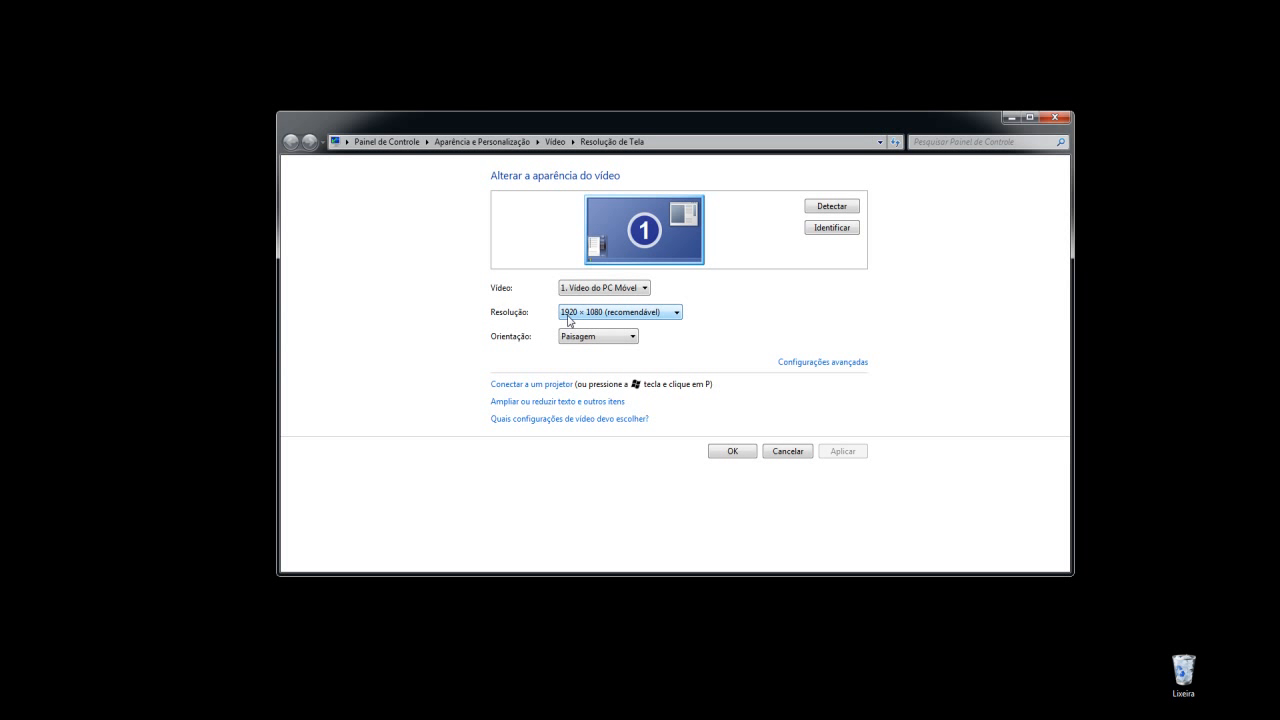
left_click(720, 453)
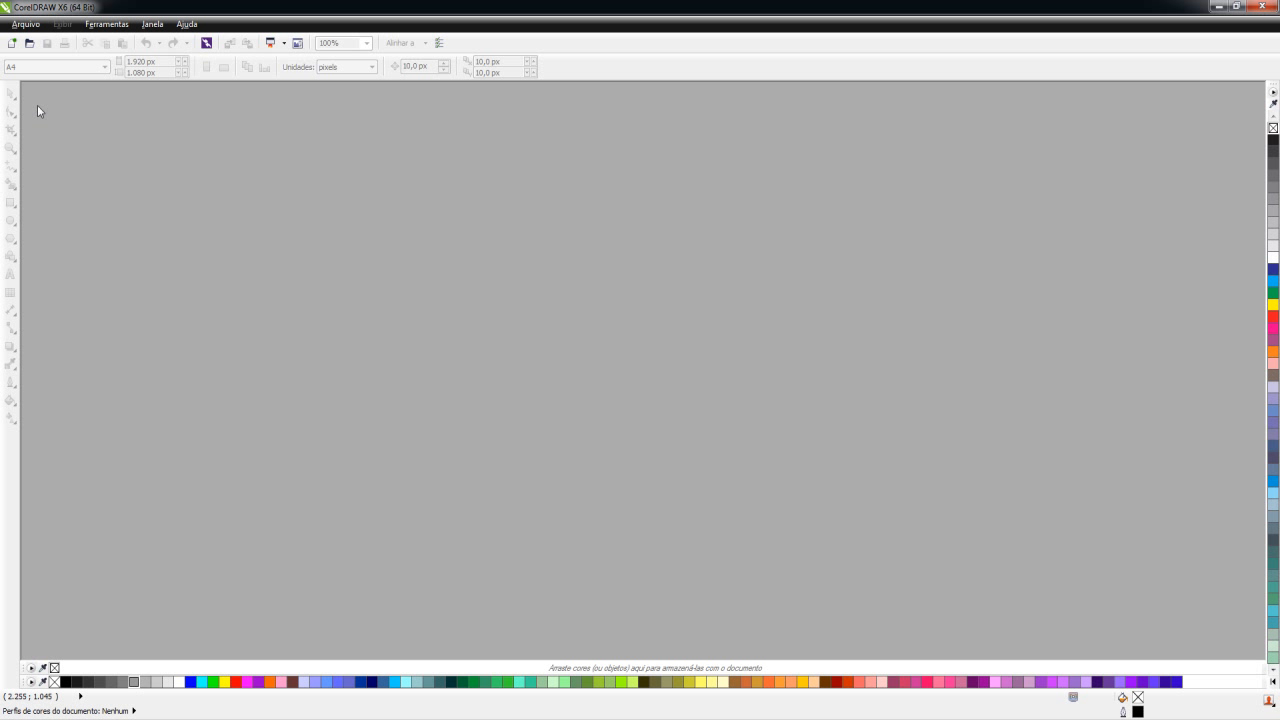
Step: Create a new landscape RGB document measuring 1920 by 1080 pixels, with pixels as the unit
left_click(11, 43)
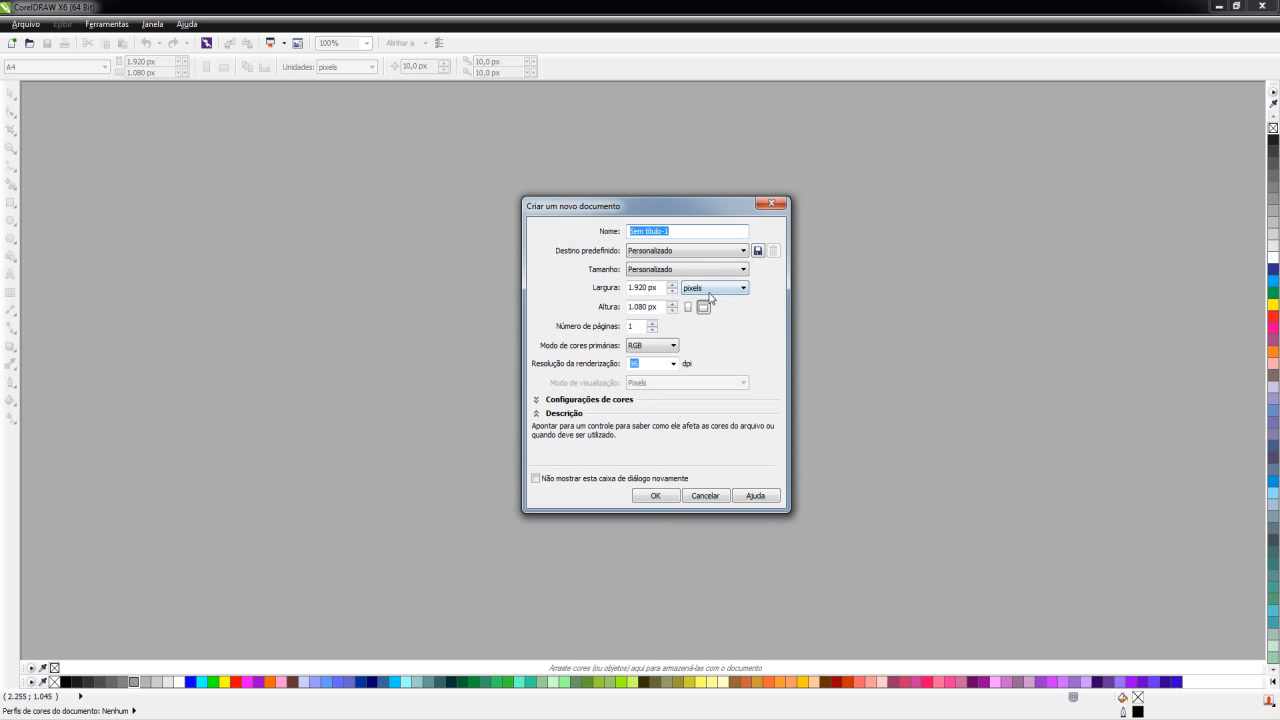
left_click(709, 292)
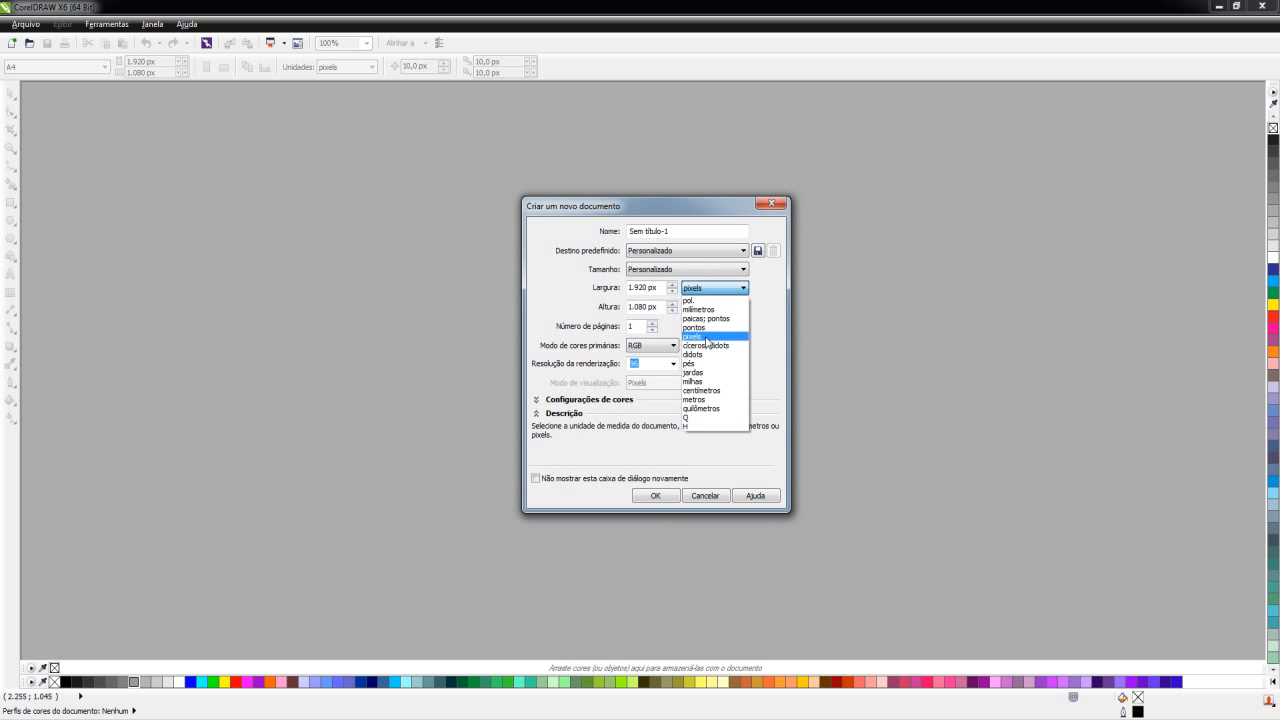
left_click(707, 336)
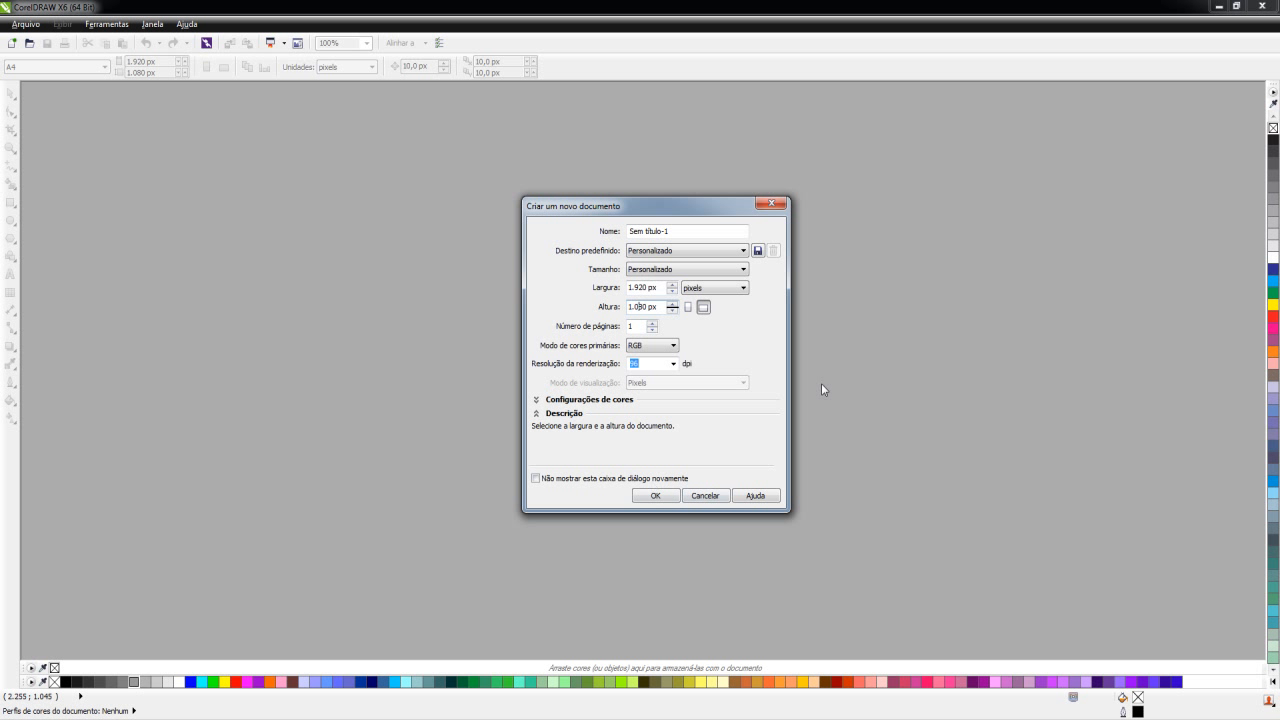
left_click(656, 497)
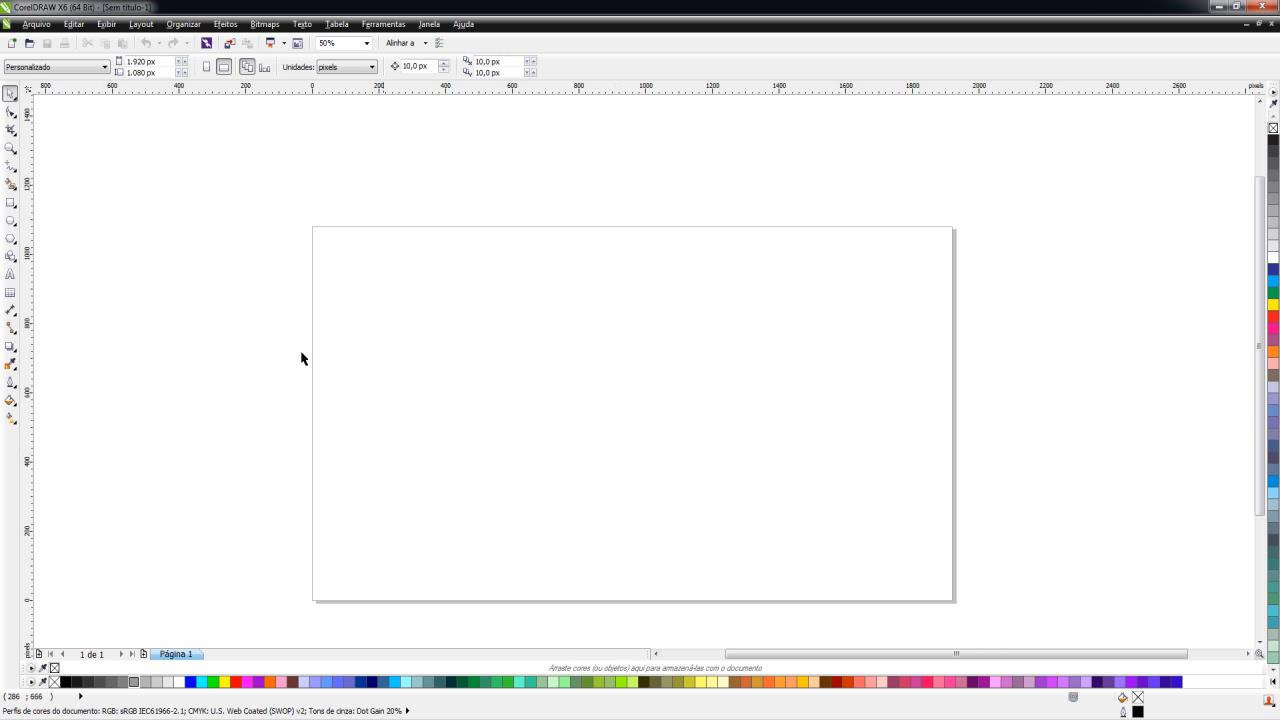
Step: Add a rectangle that exactly covers the whole page
left_click(11, 204)
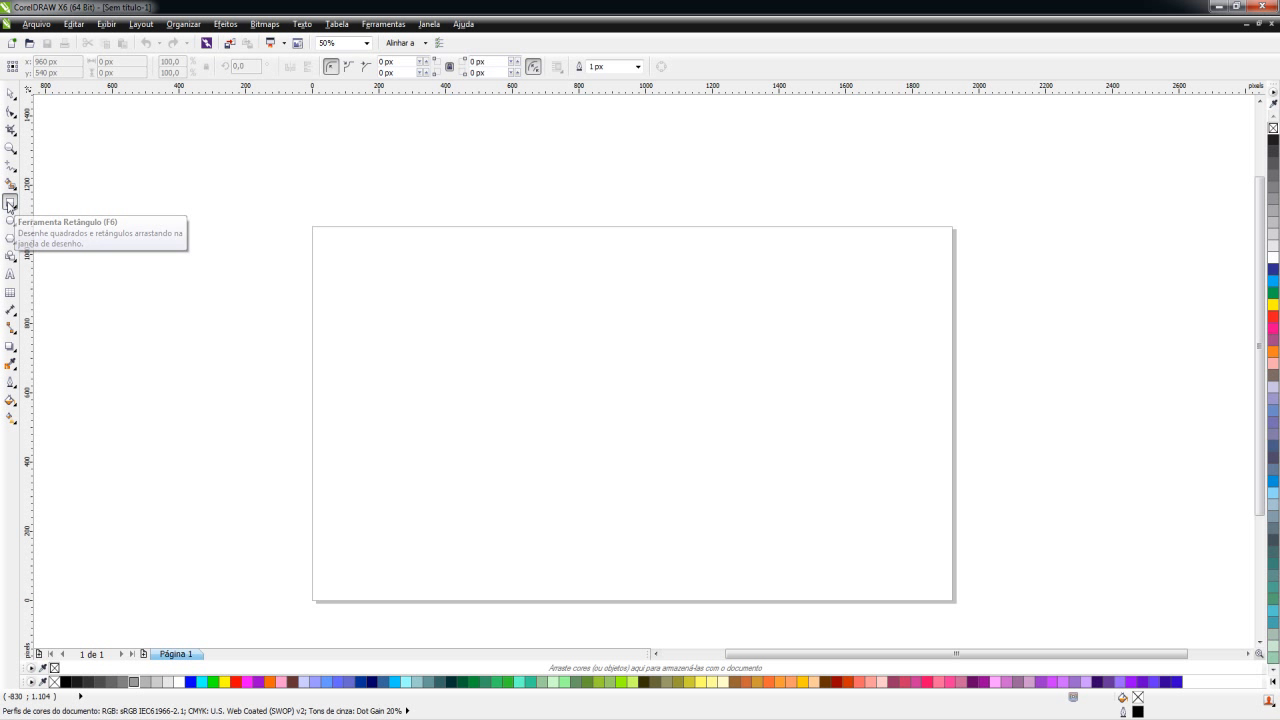
double_click(11, 204)
left_click(12, 94)
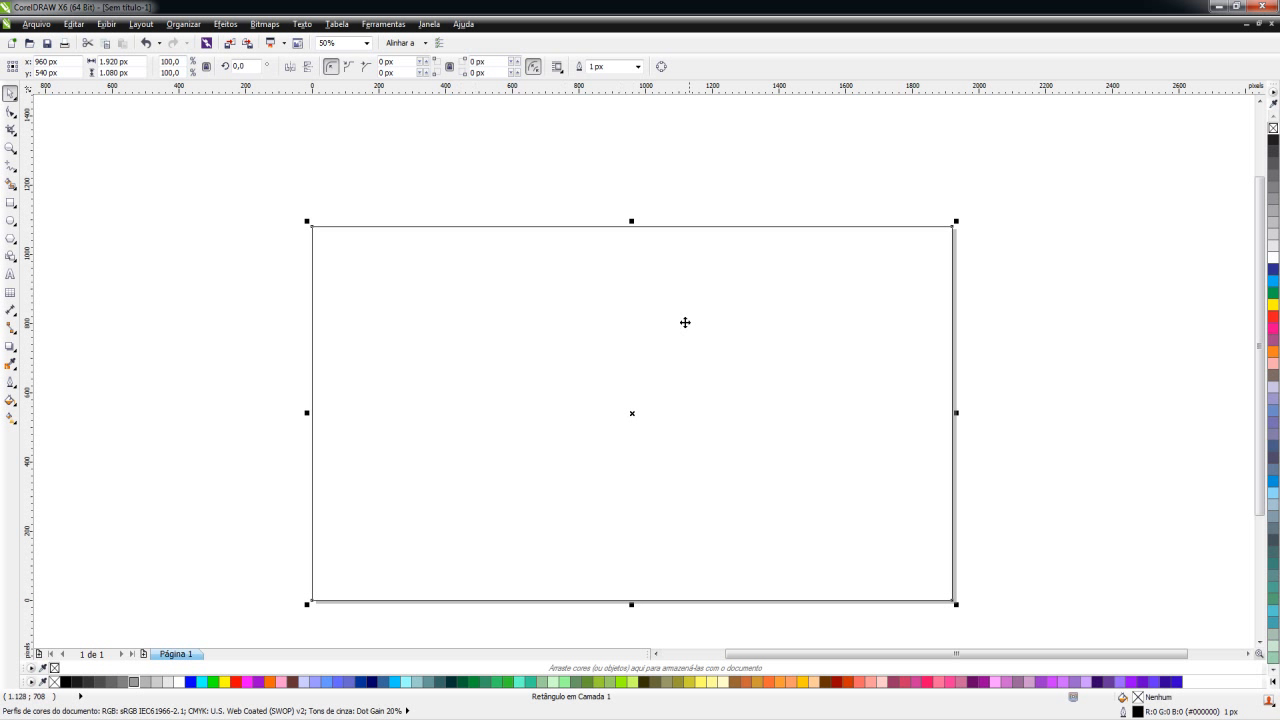
left_click(1062, 391)
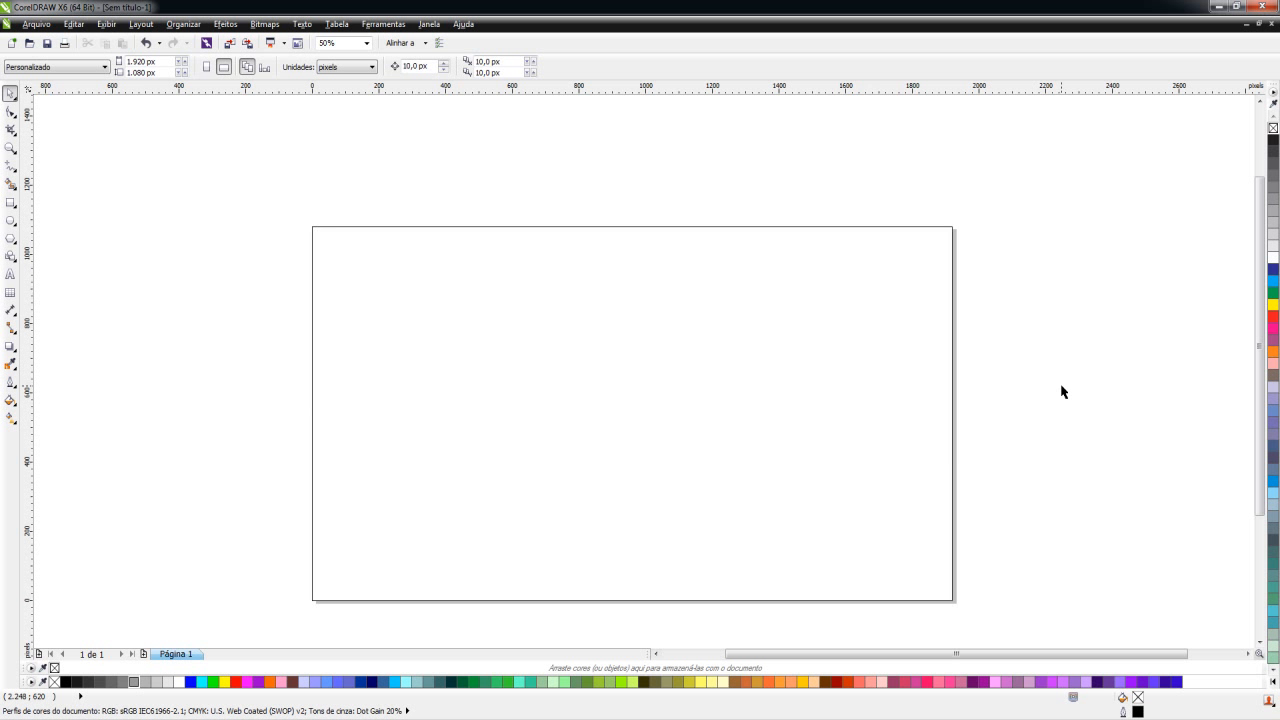
Step: Import the Backyardigans houses wallpaper JPG and place it over the page at about 1704 by 1278 px
key("ctrl+i")
left_click(516, 212)
left_click(878, 450)
left_click_drag(728, 440, 1040, 630)
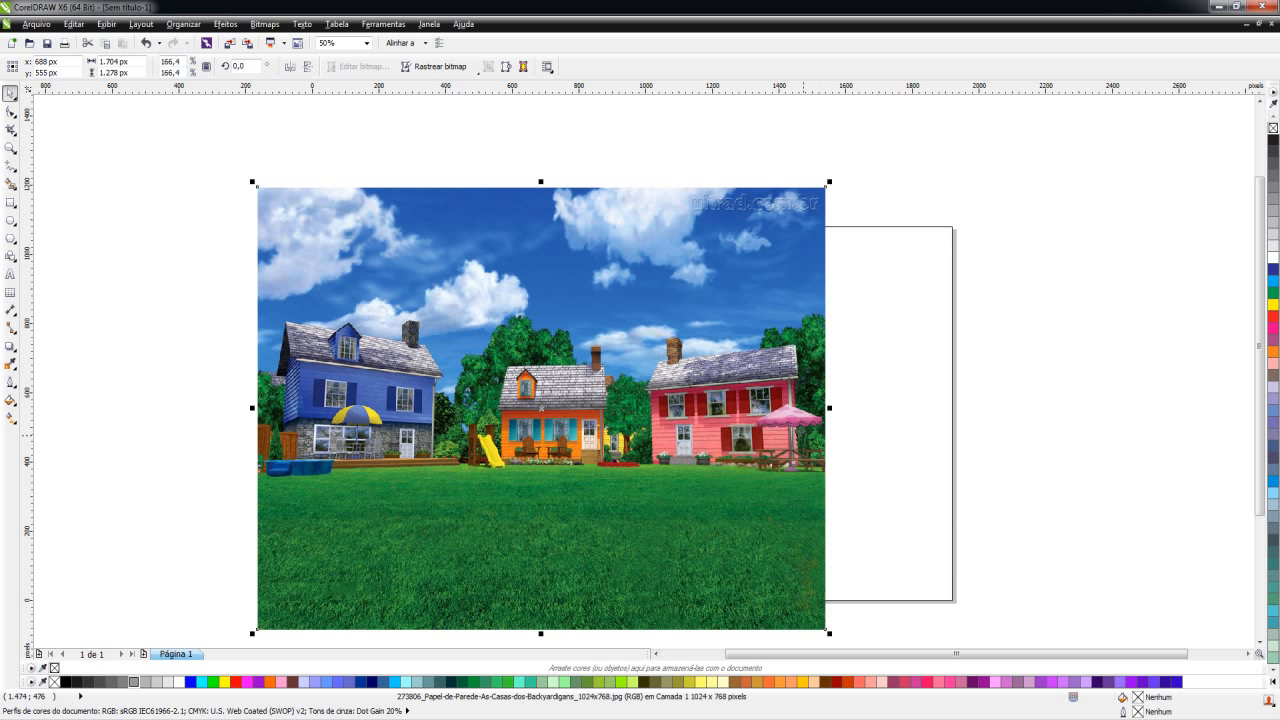
Step: Set the houses image's width to 1920 px and center it on the page
double_click(109, 62)
type("128")
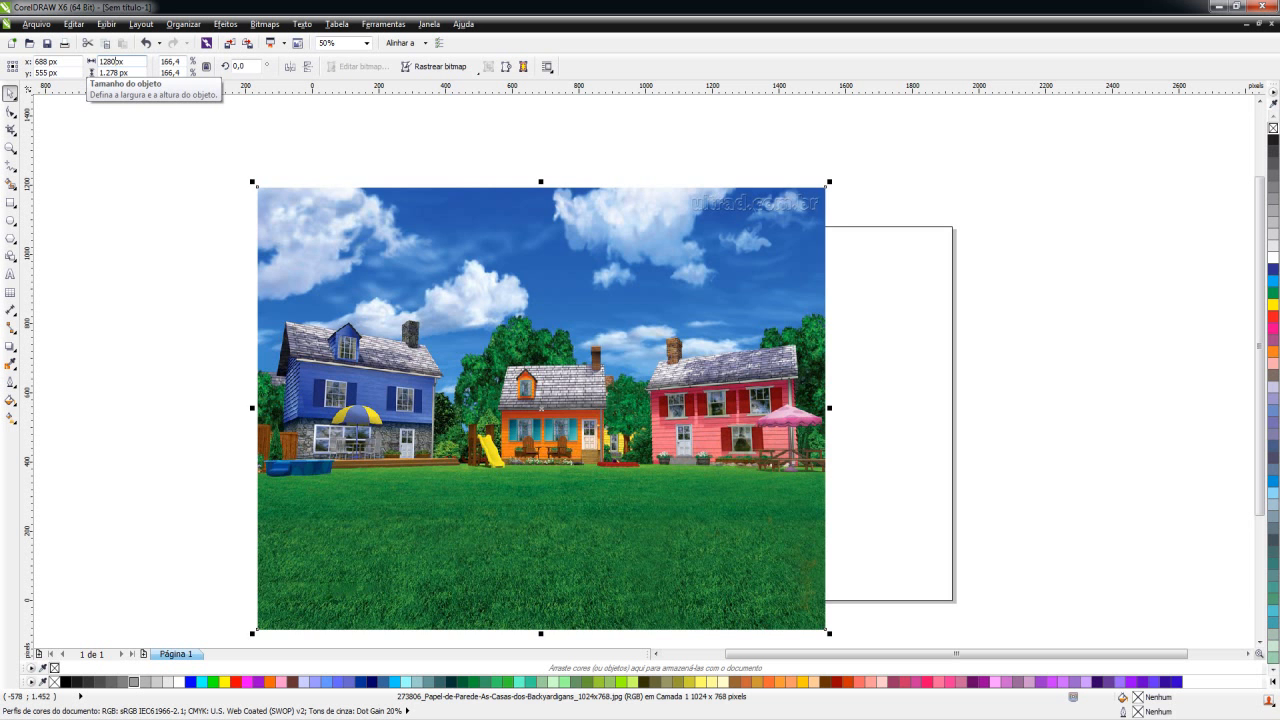
type("0")
key("Return")
type("1920")
key("Return")
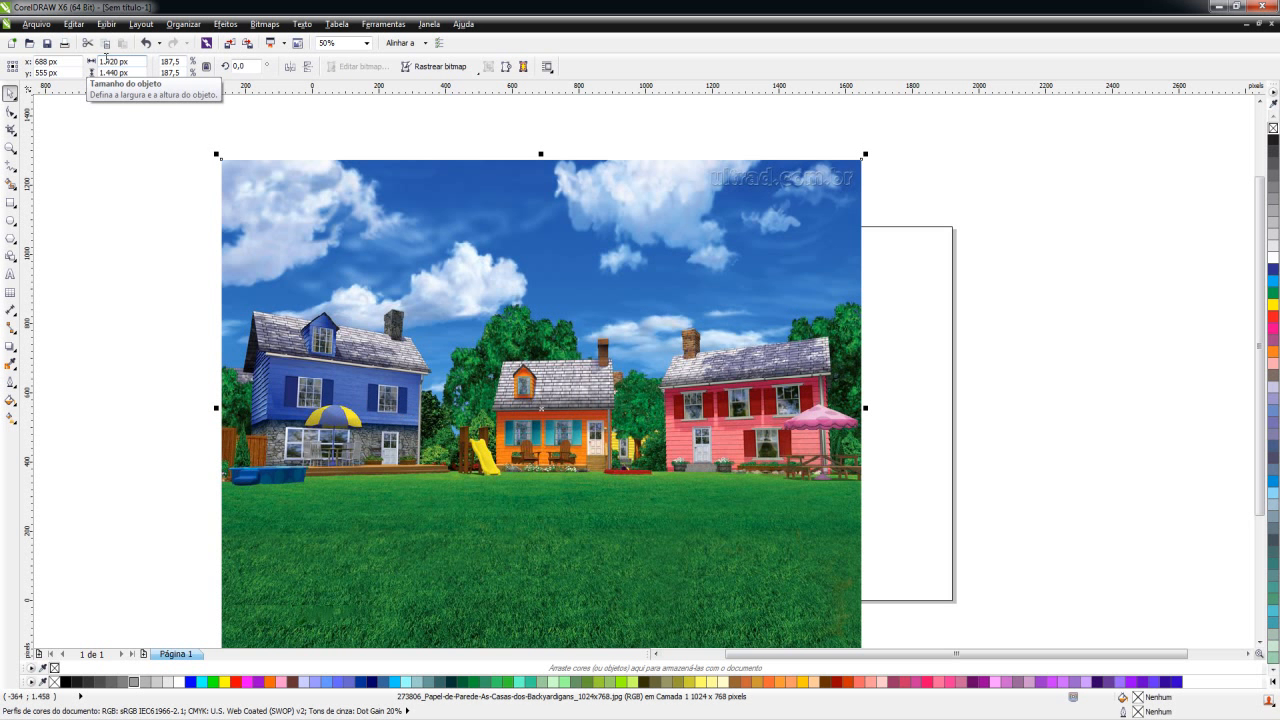
key("p")
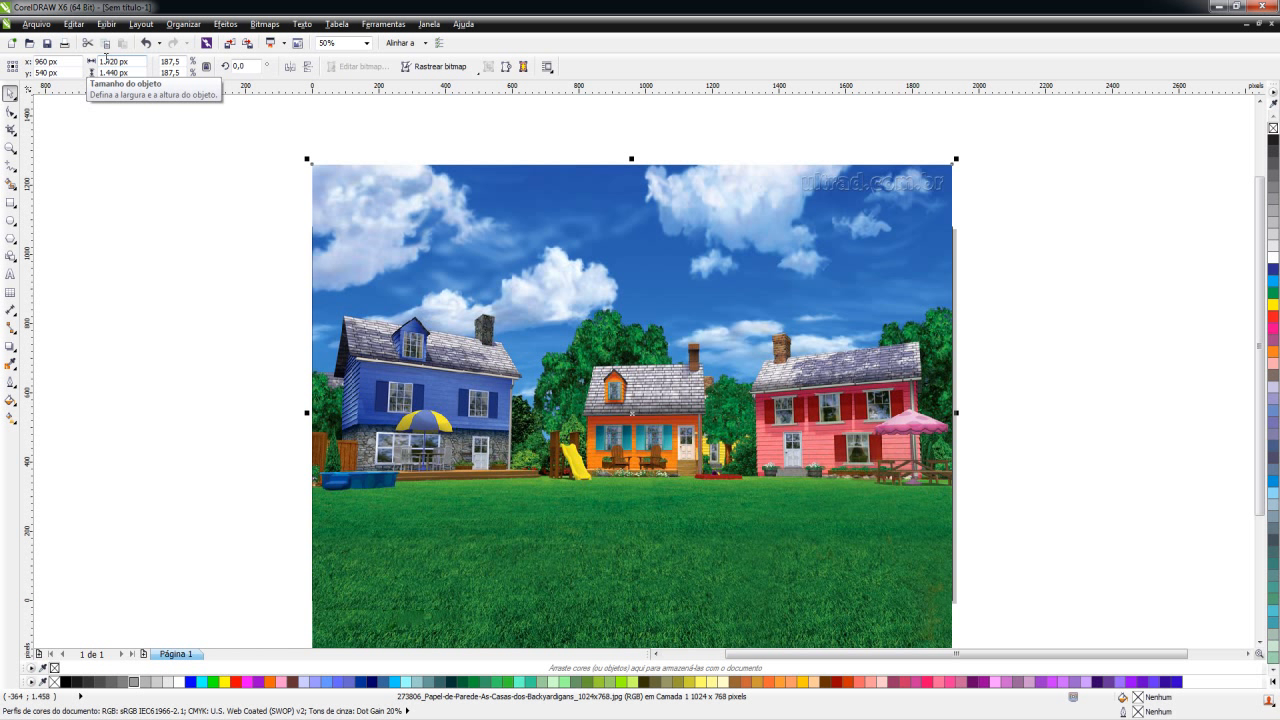
Step: Intersect the houses image with the page rectangle and delete the original oversized image
left_click(143, 281)
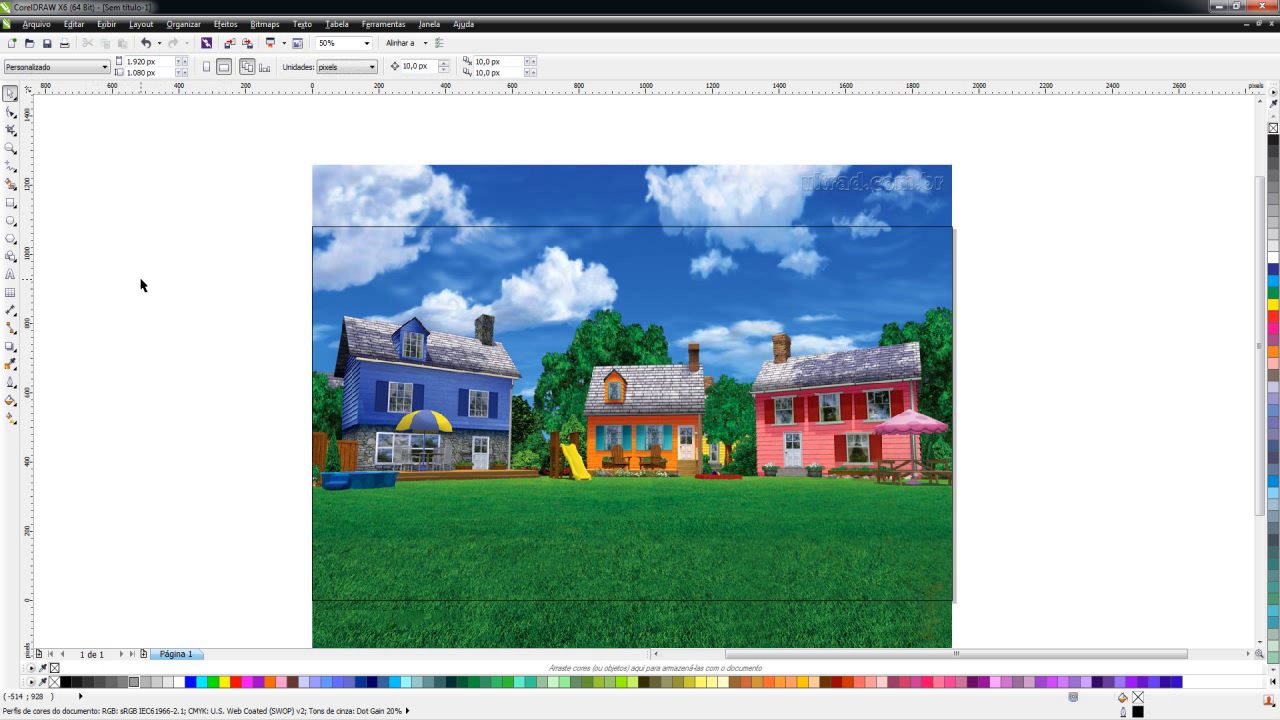
left_click(482, 273)
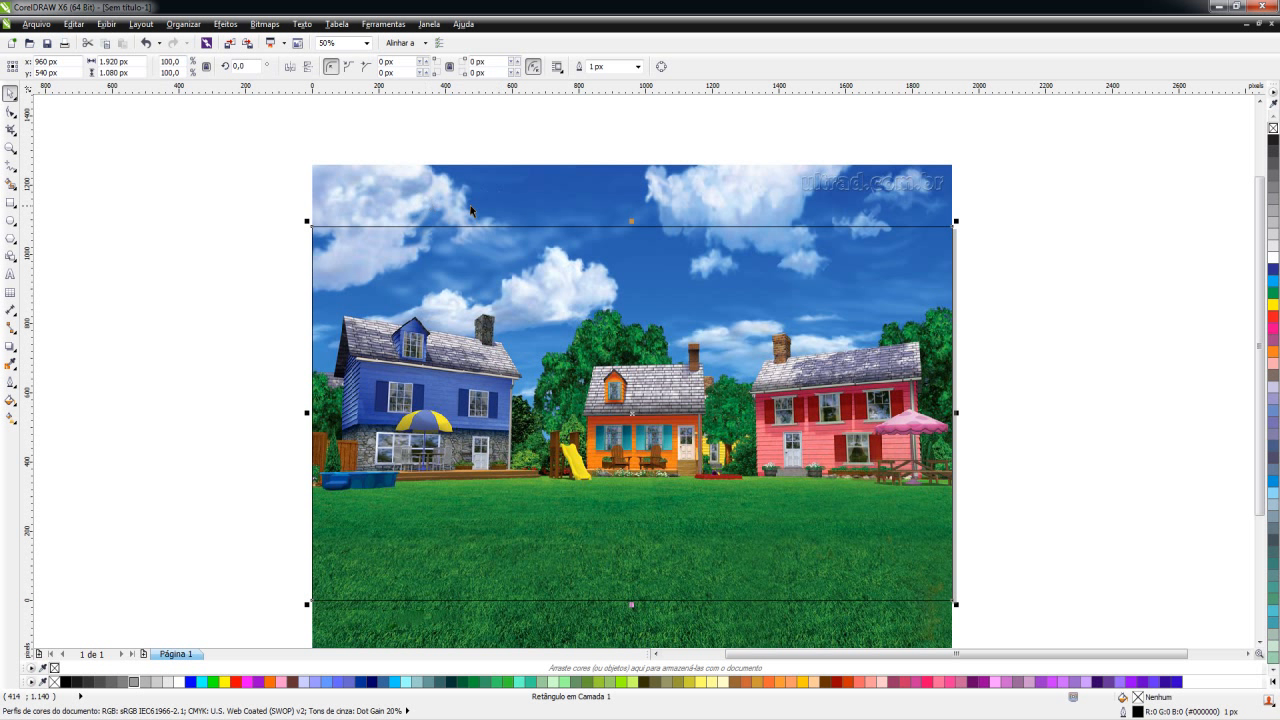
left_click(498, 196, "shift")
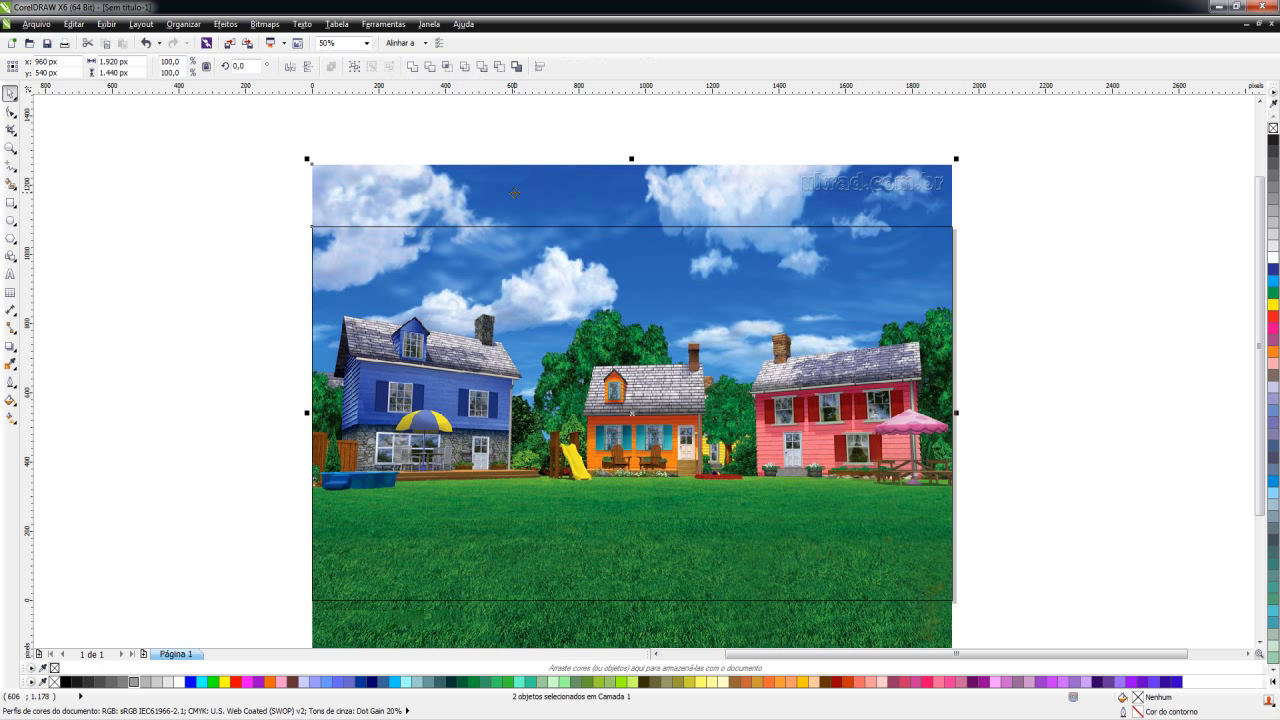
left_click(448, 66)
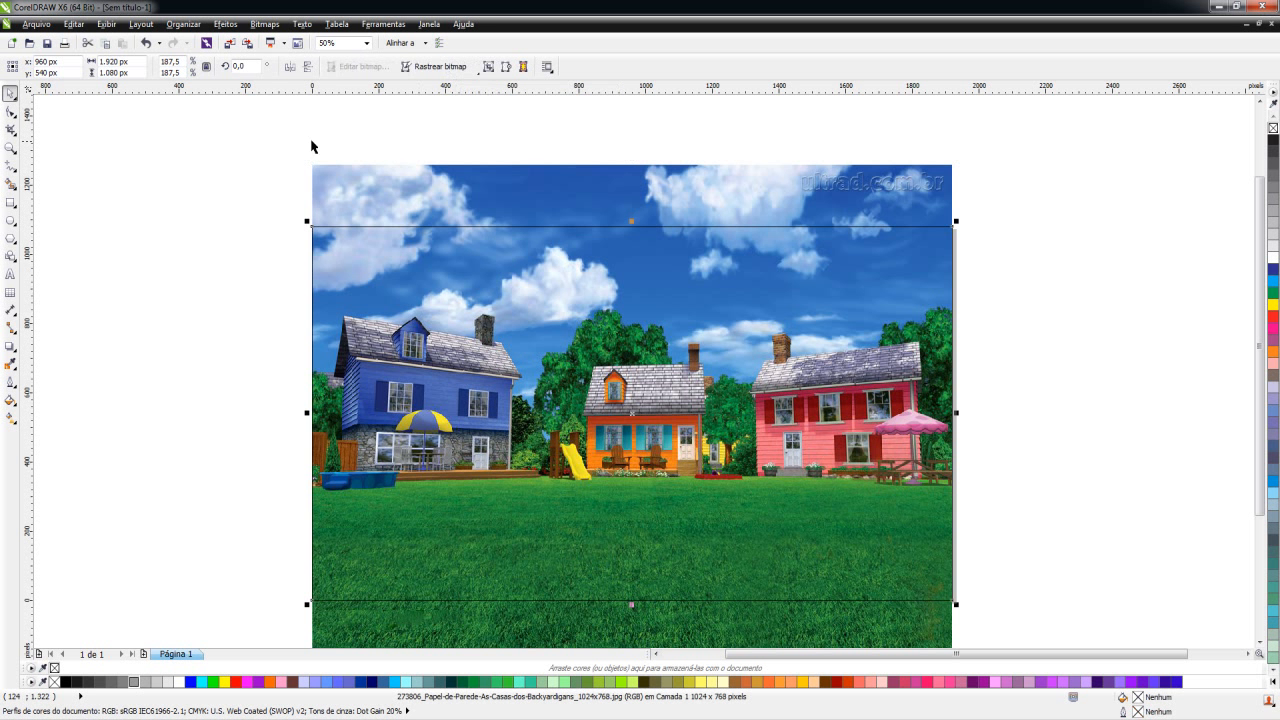
left_click(368, 193)
key("Delete")
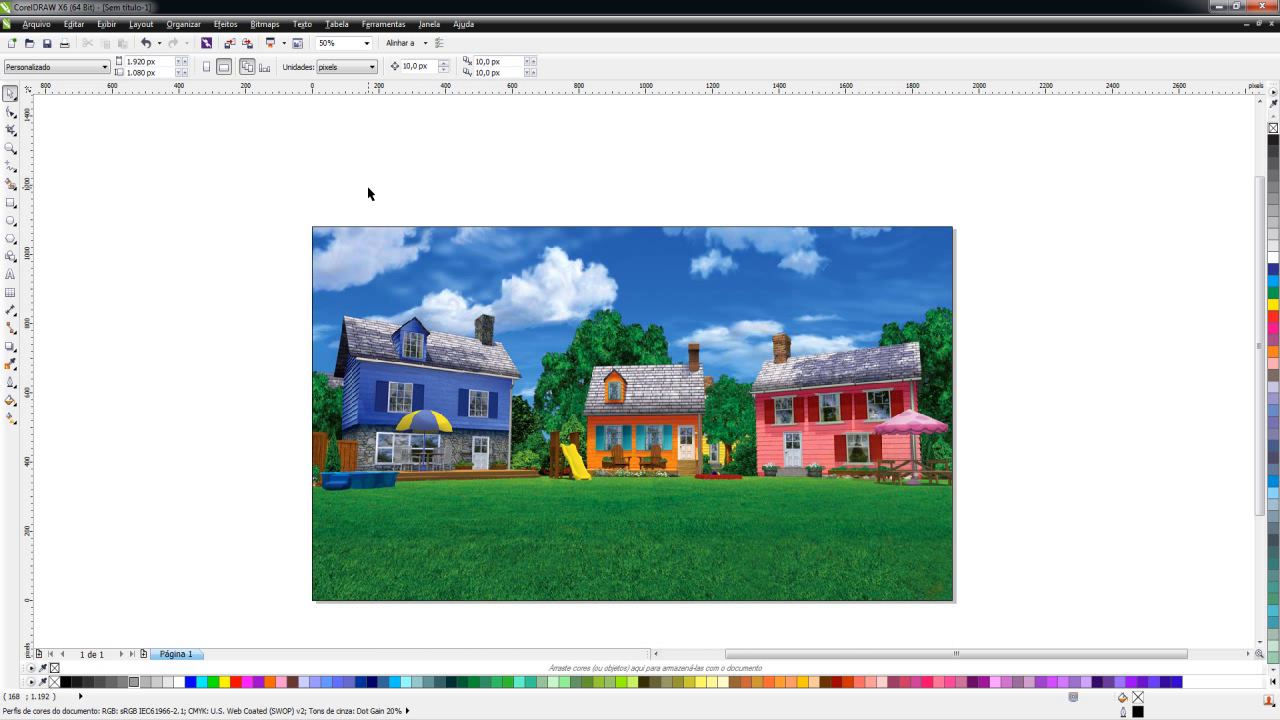
Step: Import the PSD photo of the two children at about 975 by 744 px over the lawn and mirror it horizontally
key("ctrl+i")
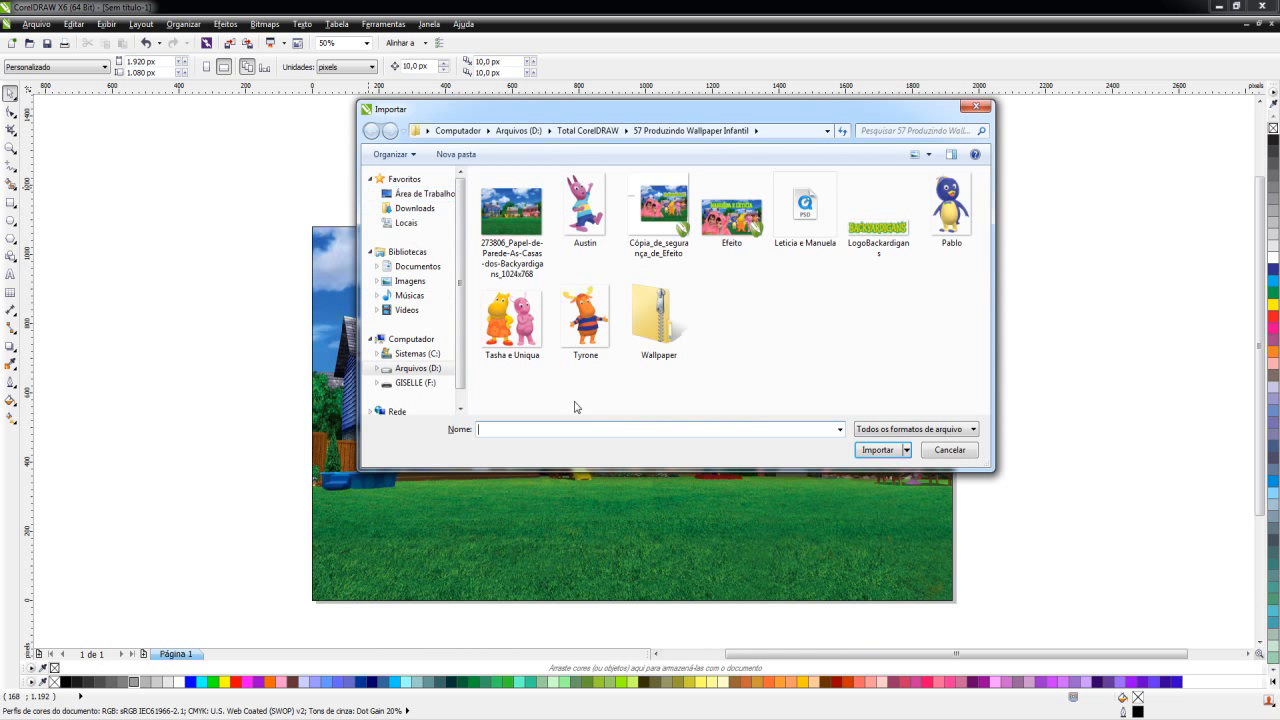
left_click(805, 212)
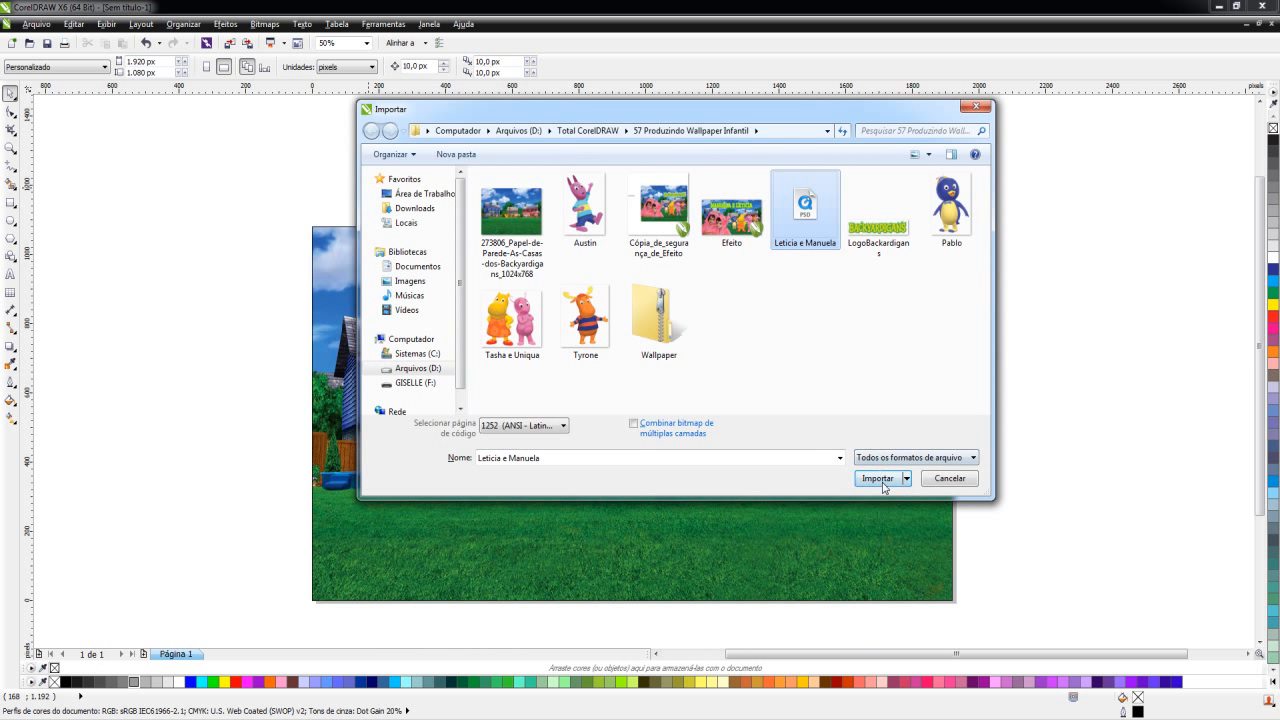
left_click(877, 449)
left_click_drag(303, 338, 645, 591)
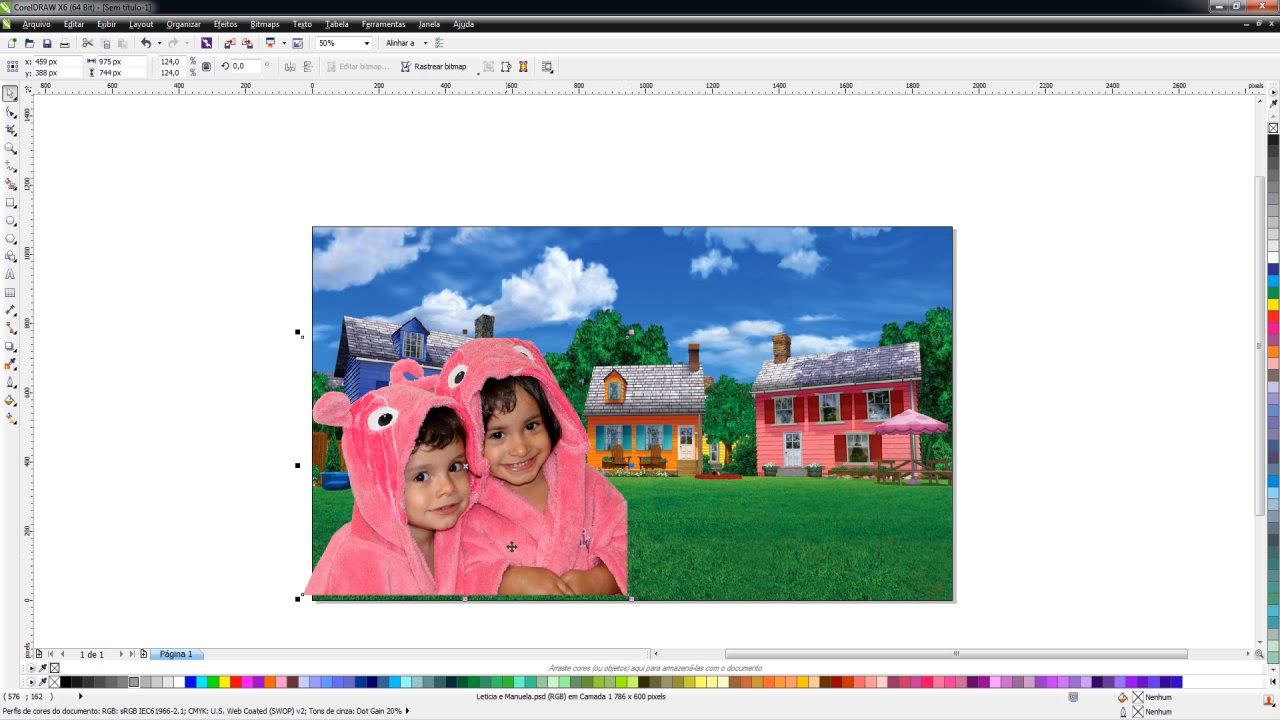
left_click(291, 67)
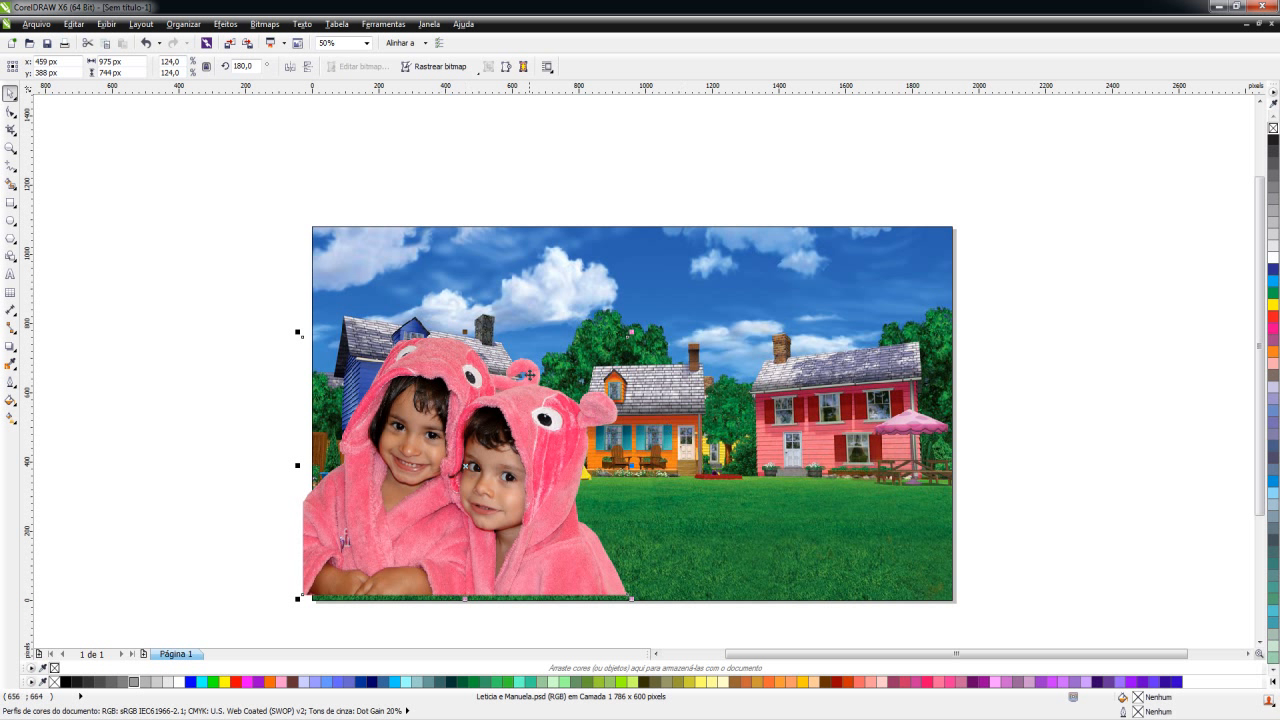
Step: Align the children's photo to the left and bottom edges of the background image
left_click(578, 302, "shift")
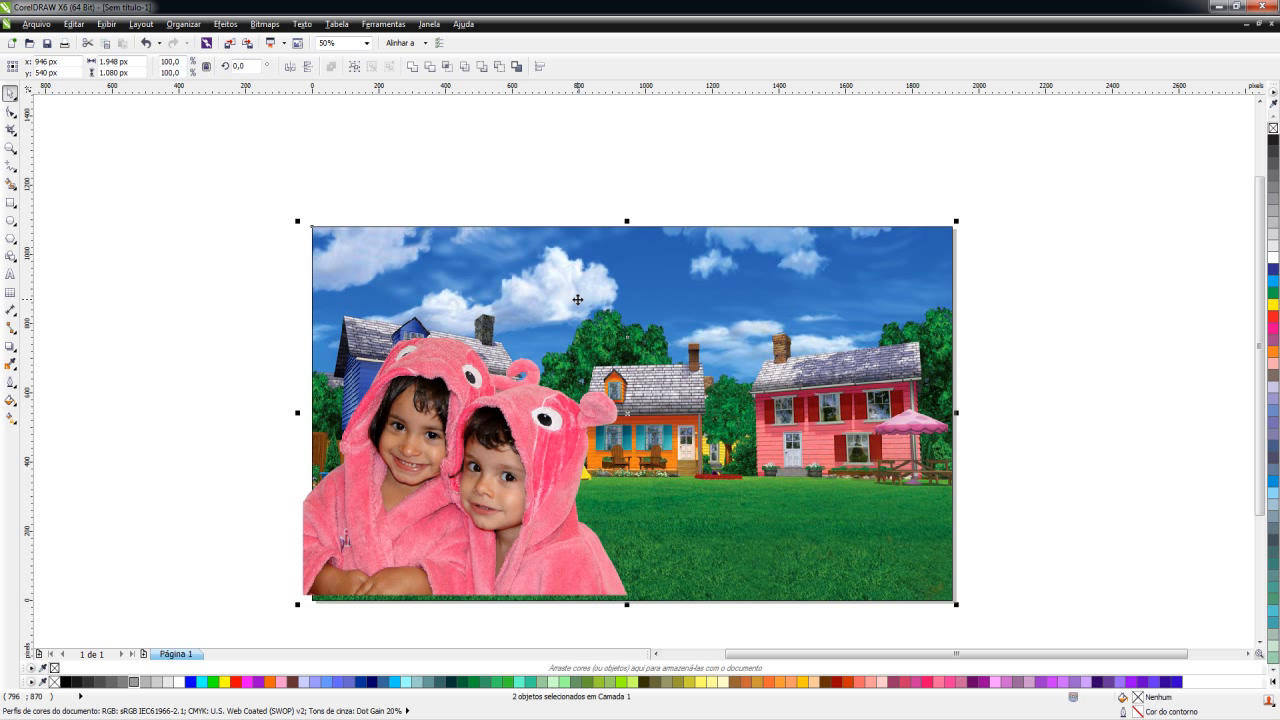
key("l")
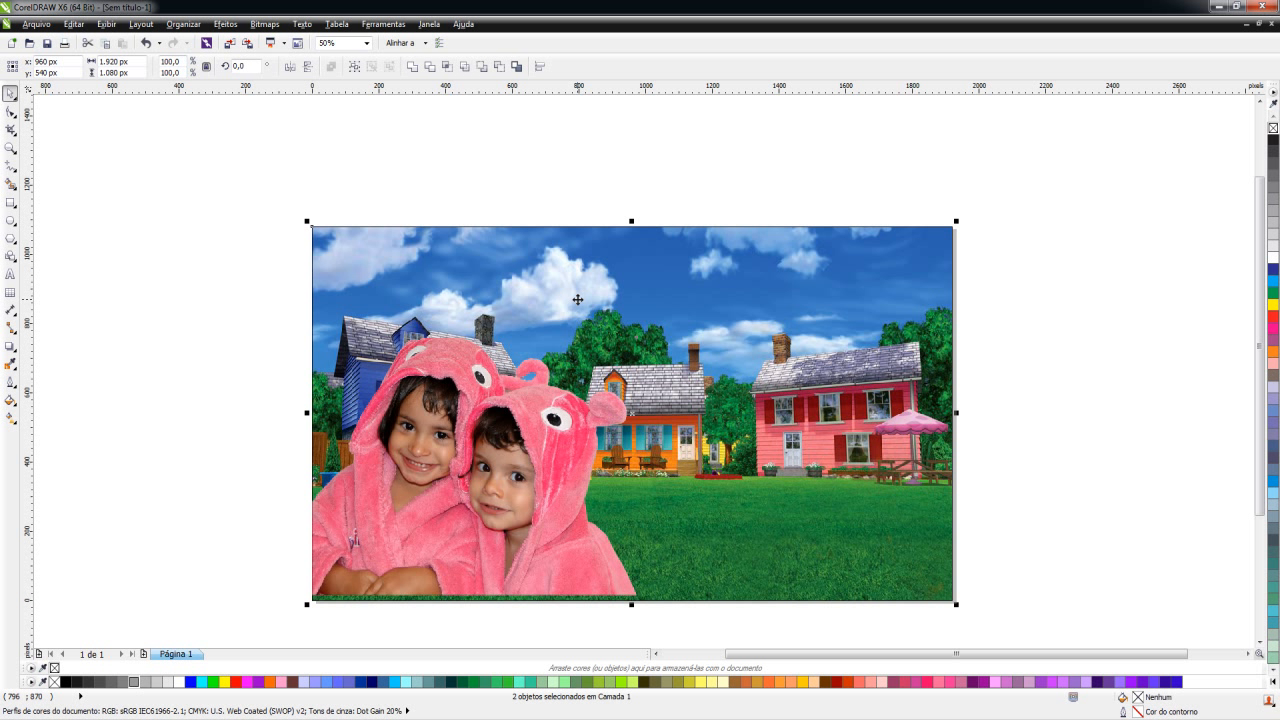
left_click(269, 453)
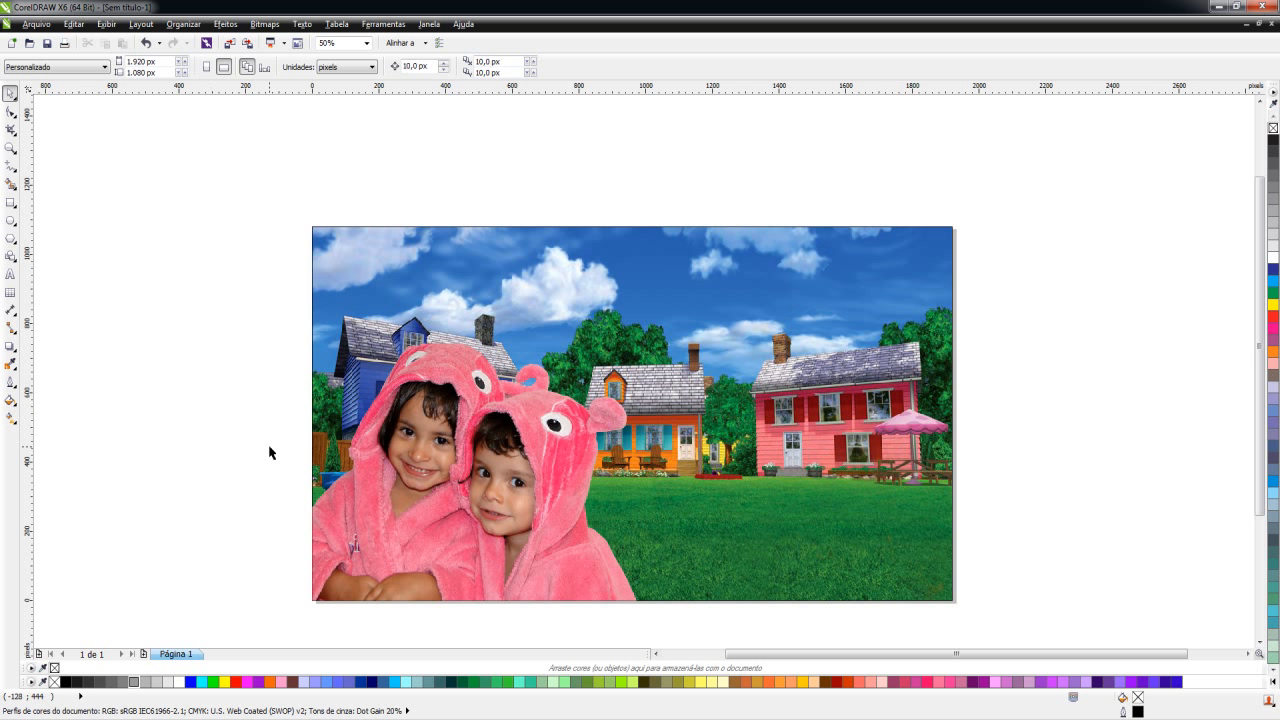
Step: Import the Austin, Pablo, Tasha e Uniqua and Tyrone images together and place them in a row across the upper part of the artwork
key("ctrl+i")
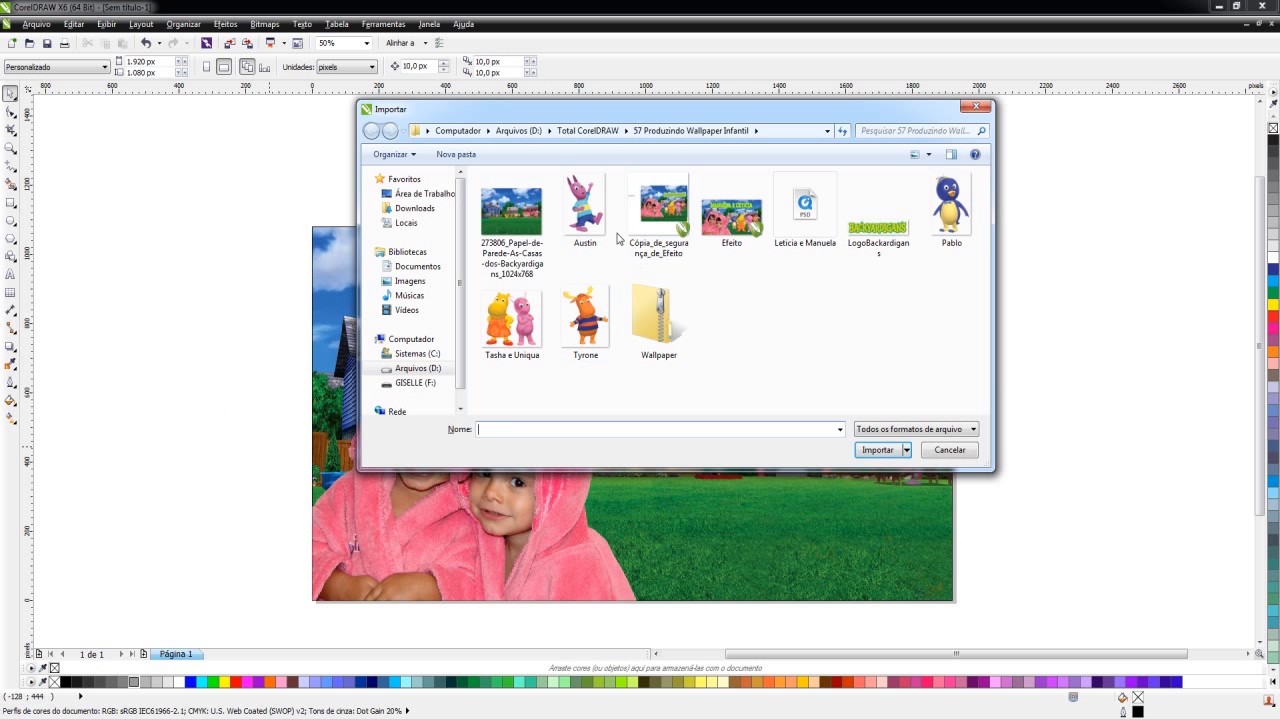
left_click(615, 235)
left_click(512, 318, "ctrl")
left_click(582, 325, "ctrl")
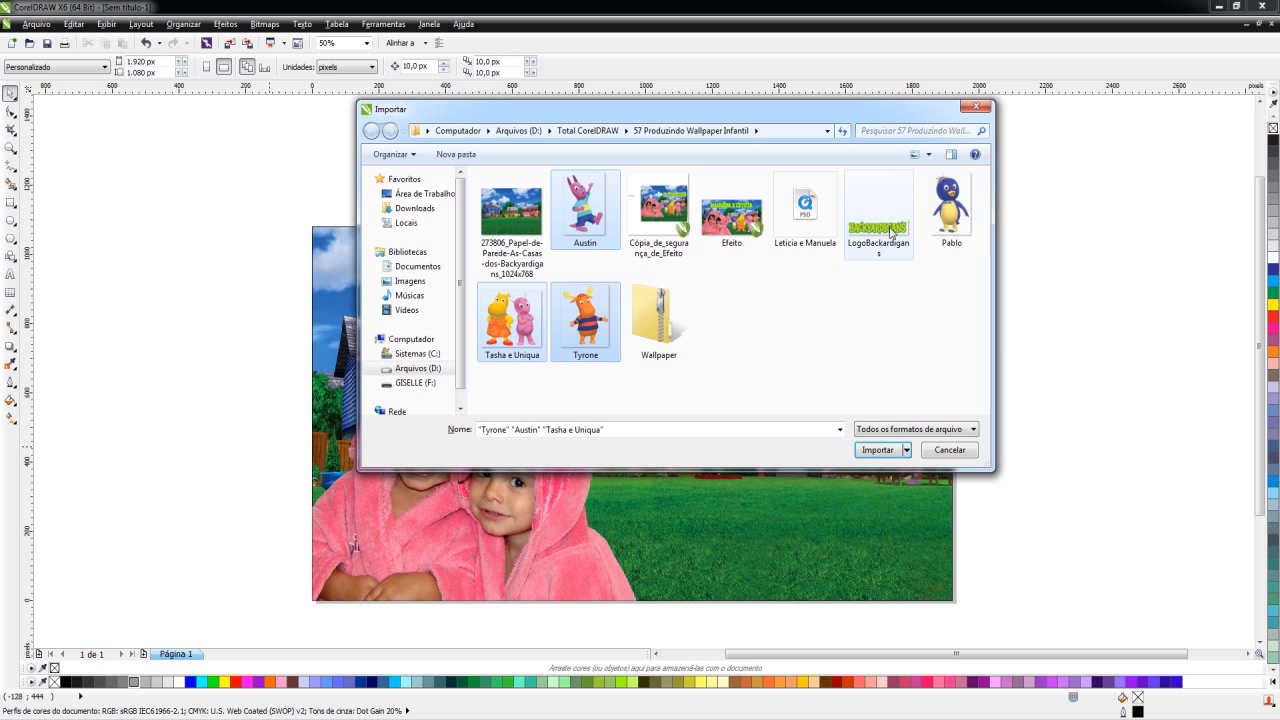
left_click(952, 212, "ctrl")
left_click(885, 450)
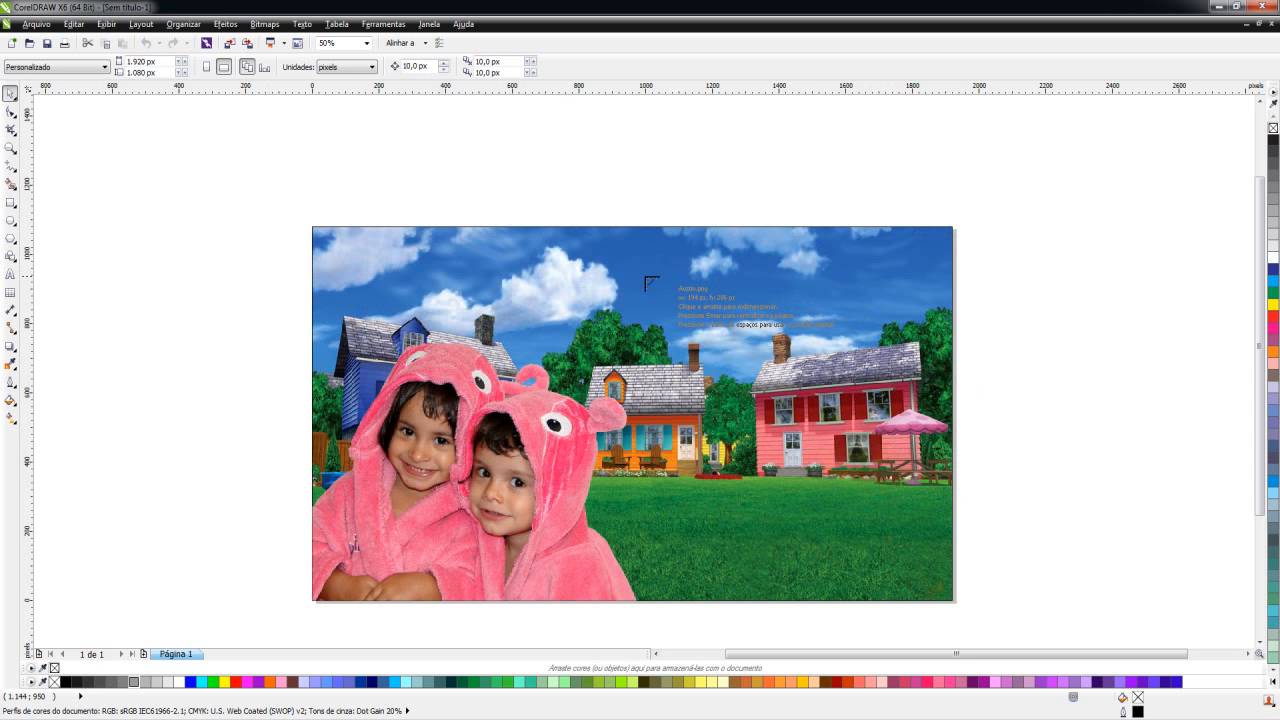
left_click_drag(588, 145, 711, 223)
left_click_drag(722, 140, 834, 229)
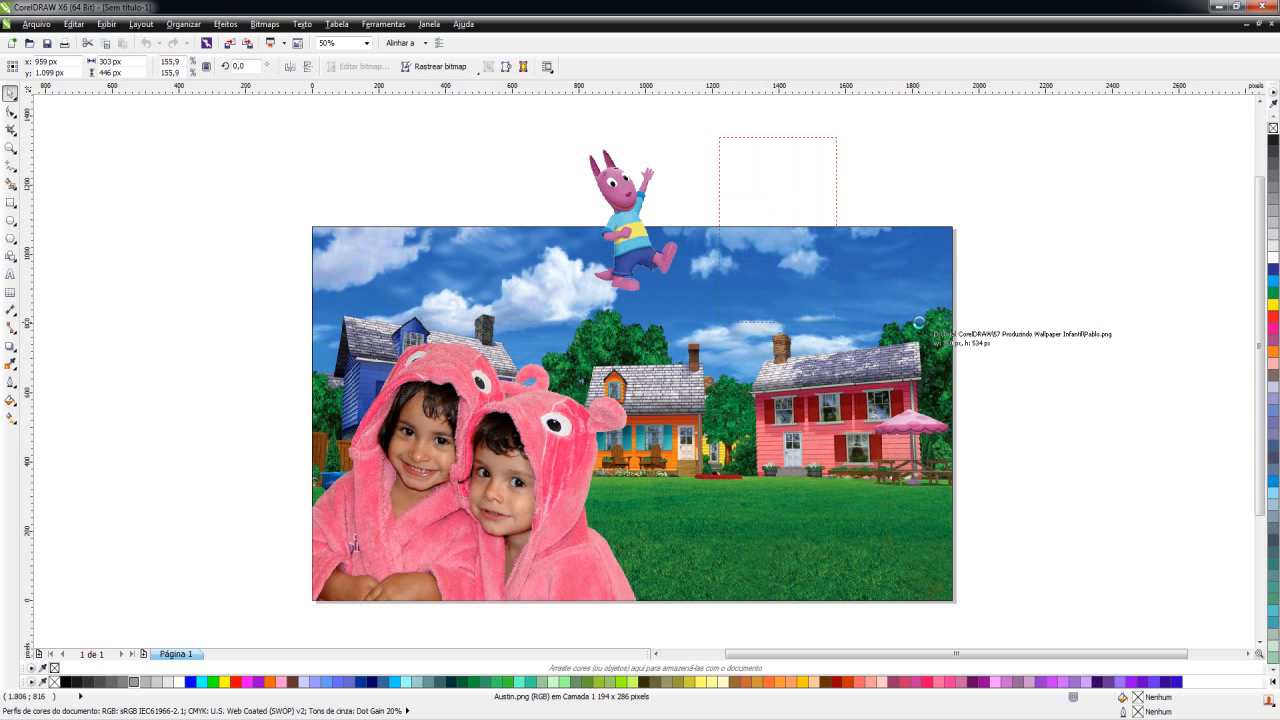
left_click(867, 168)
left_click_drag(1028, 170, 1168, 348)
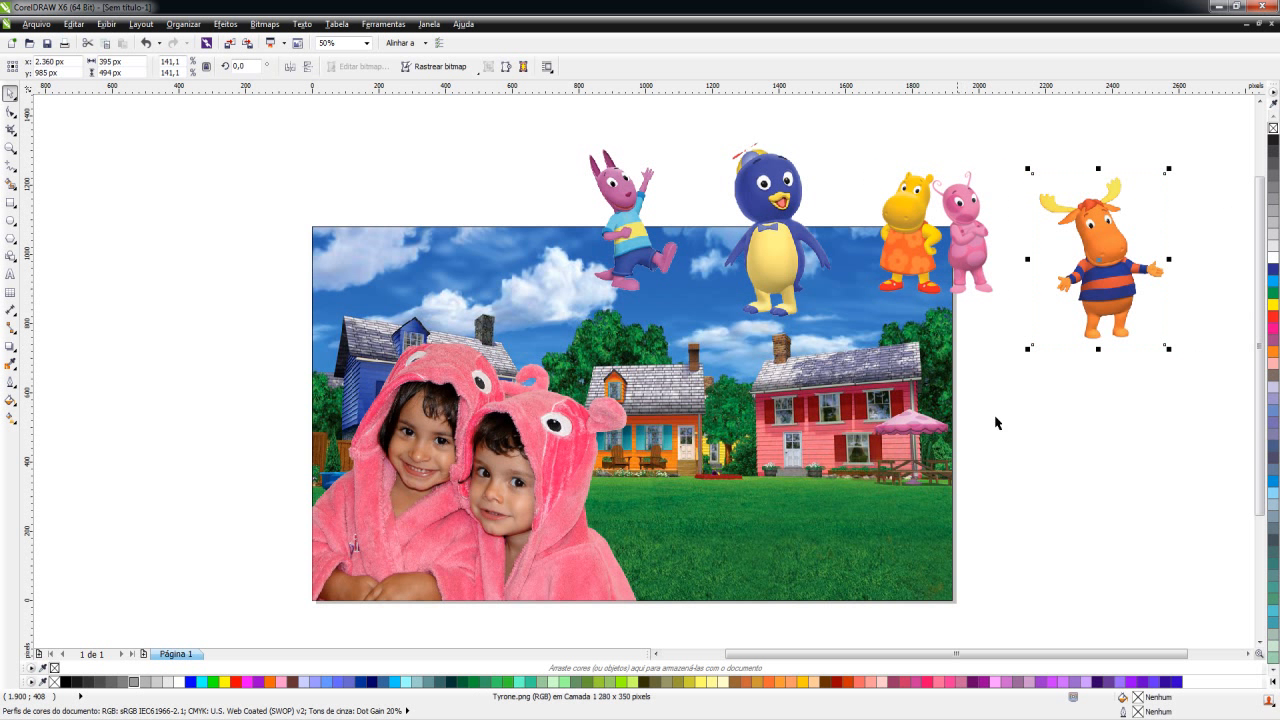
Step: Move the Tasha e Uniqua image onto the lawn beside the children and enlarge it to about 652 by 581 px
left_click_drag(965, 237, 790, 517)
left_click_drag(835, 455, 910, 377)
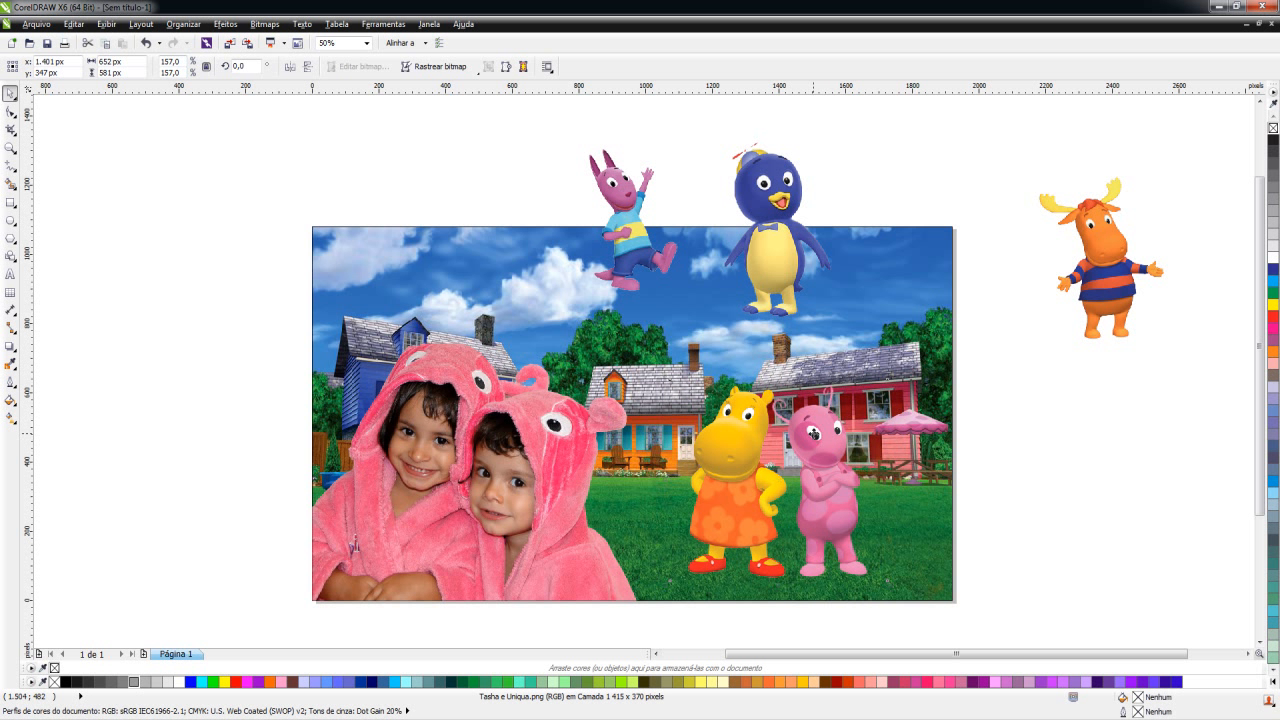
left_click_drag(813, 432, 813, 429)
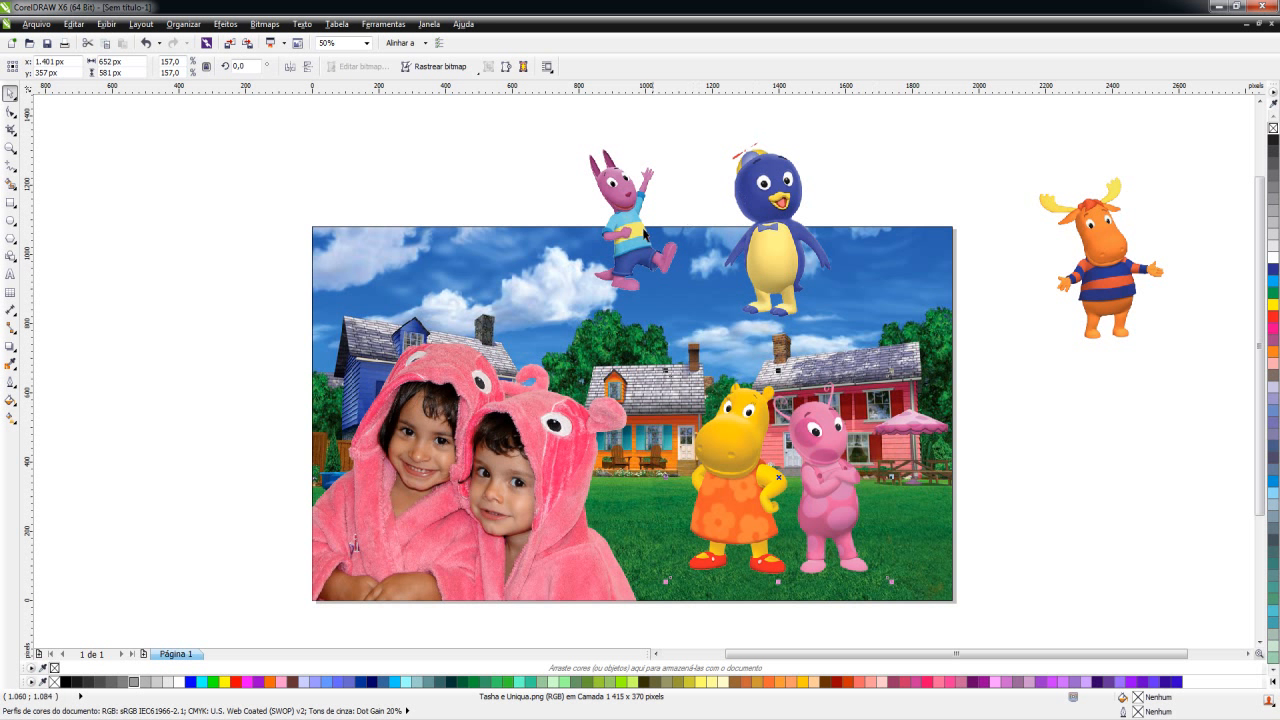
Step: Move Austin down in front of the orange house, between the children and the yellow character
left_click_drag(624, 197, 630, 438)
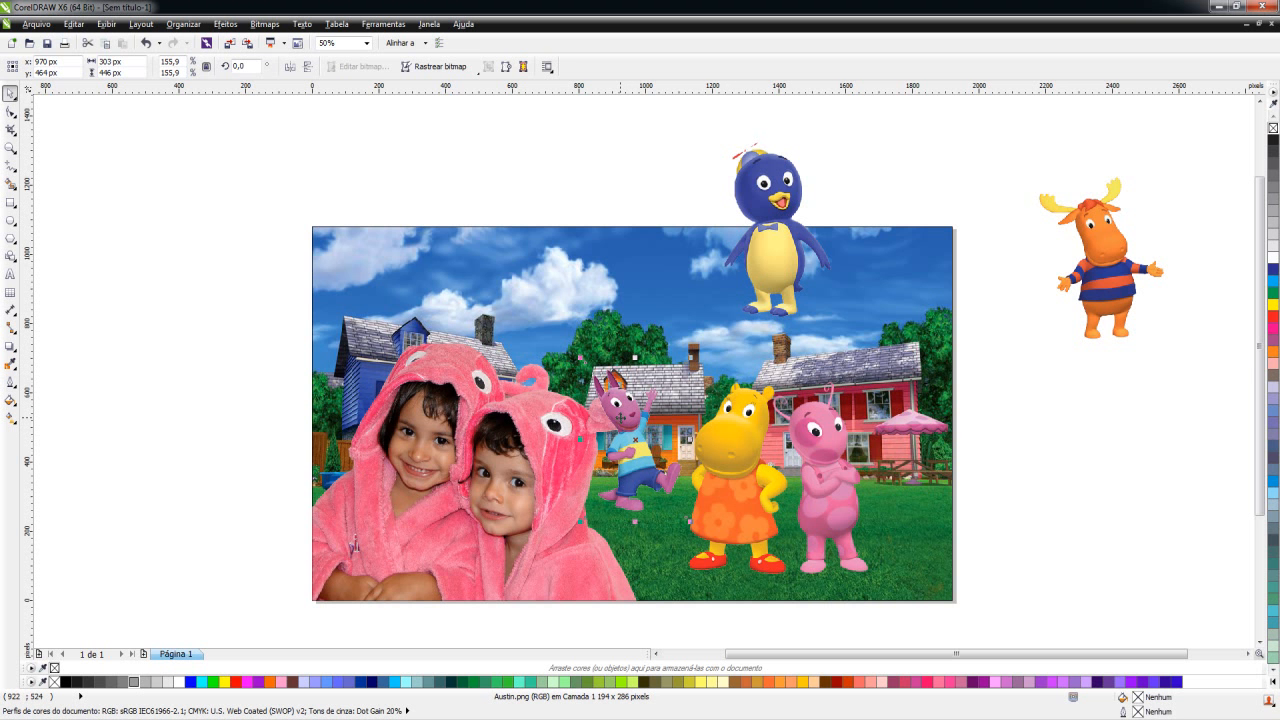
scroll(615, 420, "up", 1)
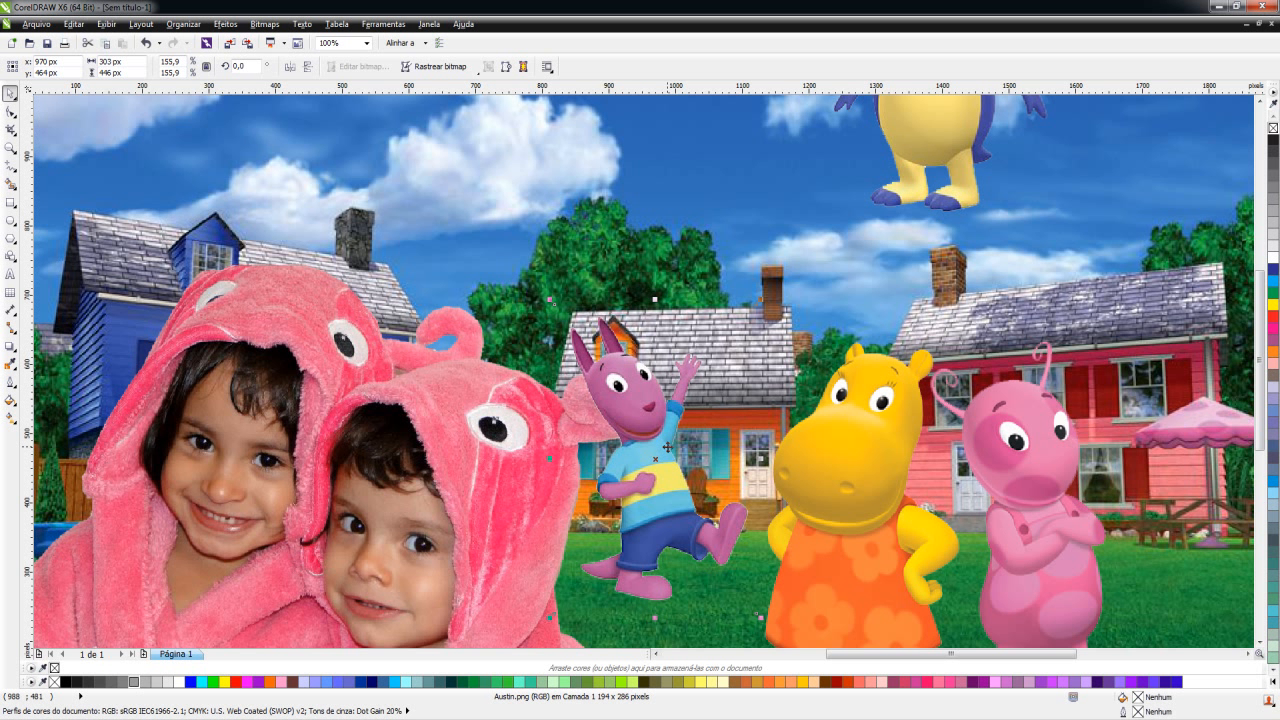
Step: Send Austin one level back so it stands behind the children's photo
key("ctrl+Page_Down")
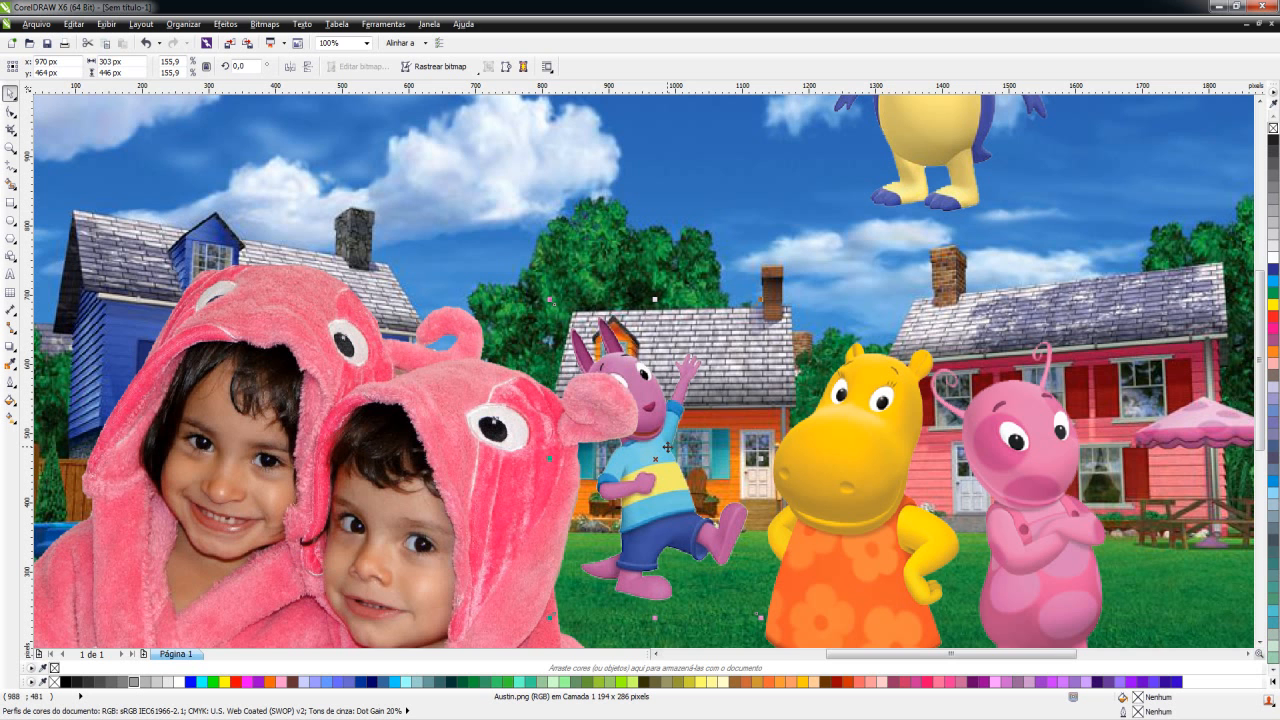
scroll(667, 447, "down", 1)
Step: Move Tyrone onto the lawn to the right of the pink character and shrink it to about 340 by 426 px
key("Tab")
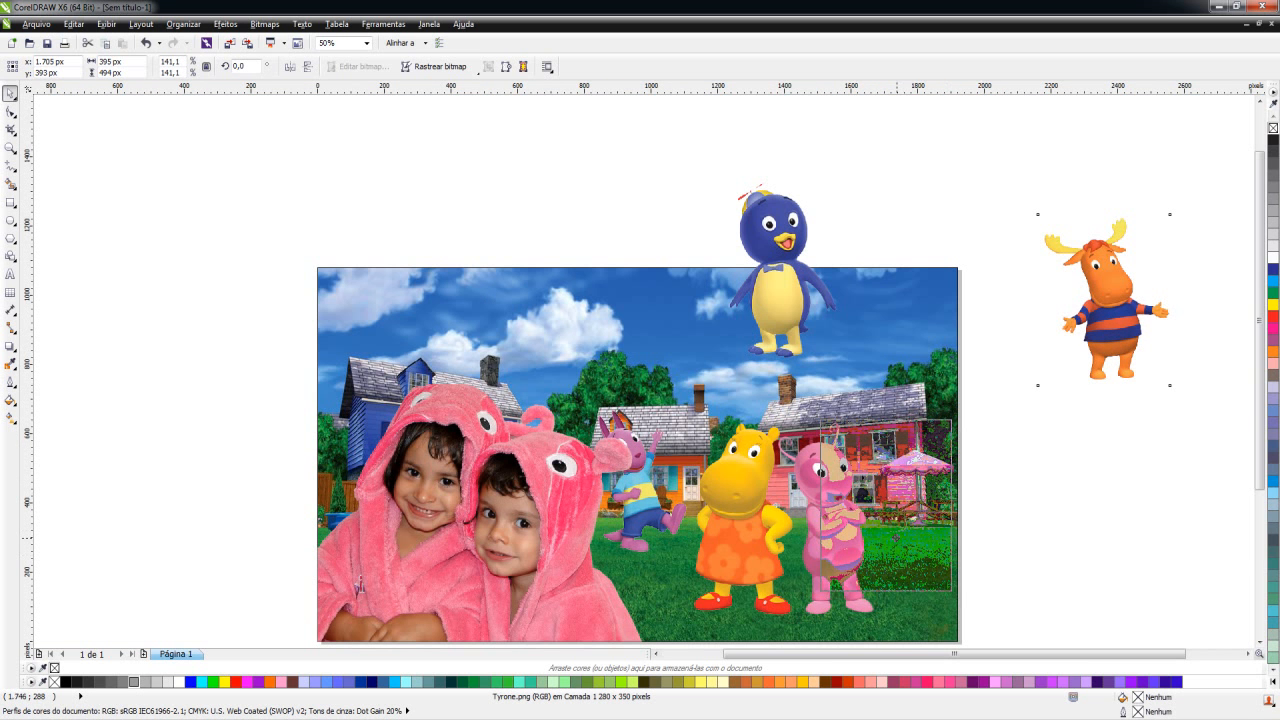
left_click_drag(909, 514, 909, 514)
mouse_move(967, 405)
left_mouse_down()
mouse_move(947, 434)
mouse_move(950, 423)
left_mouse_up()
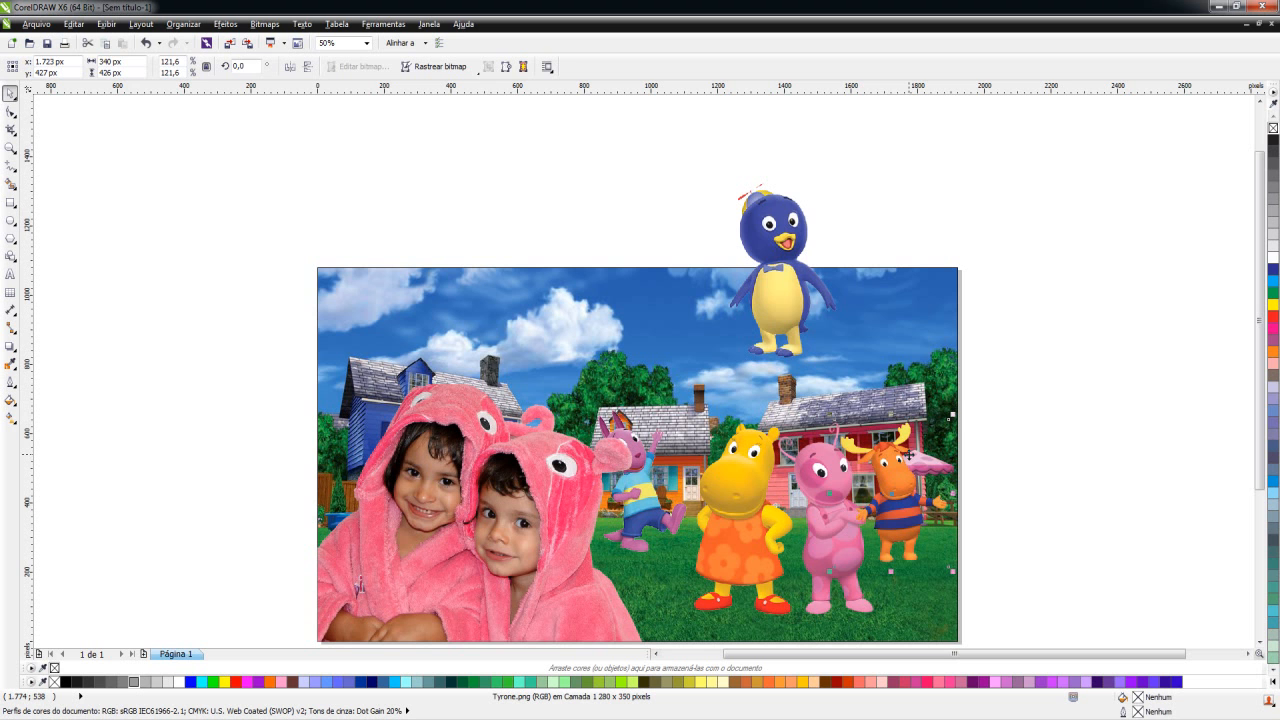
key("Up")
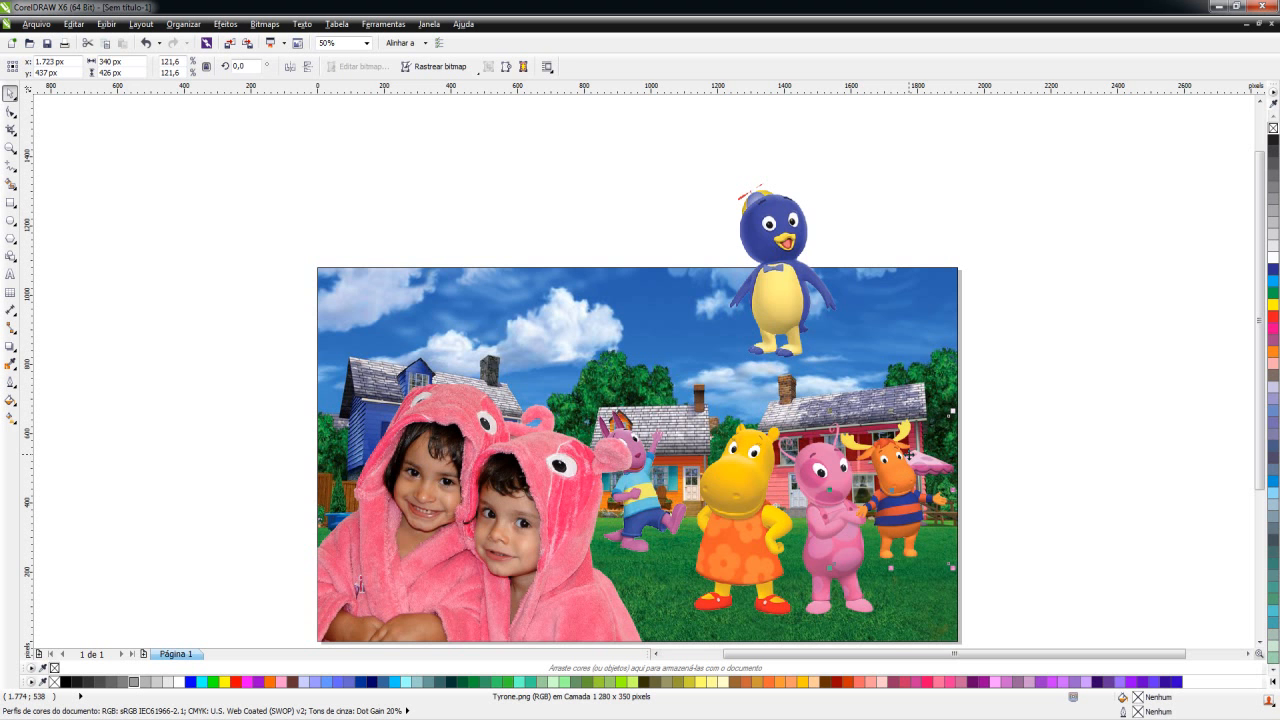
Step: Send Tyrone one level back so its hand passes behind the pink character's arm
scroll(861, 531, "up", 4)
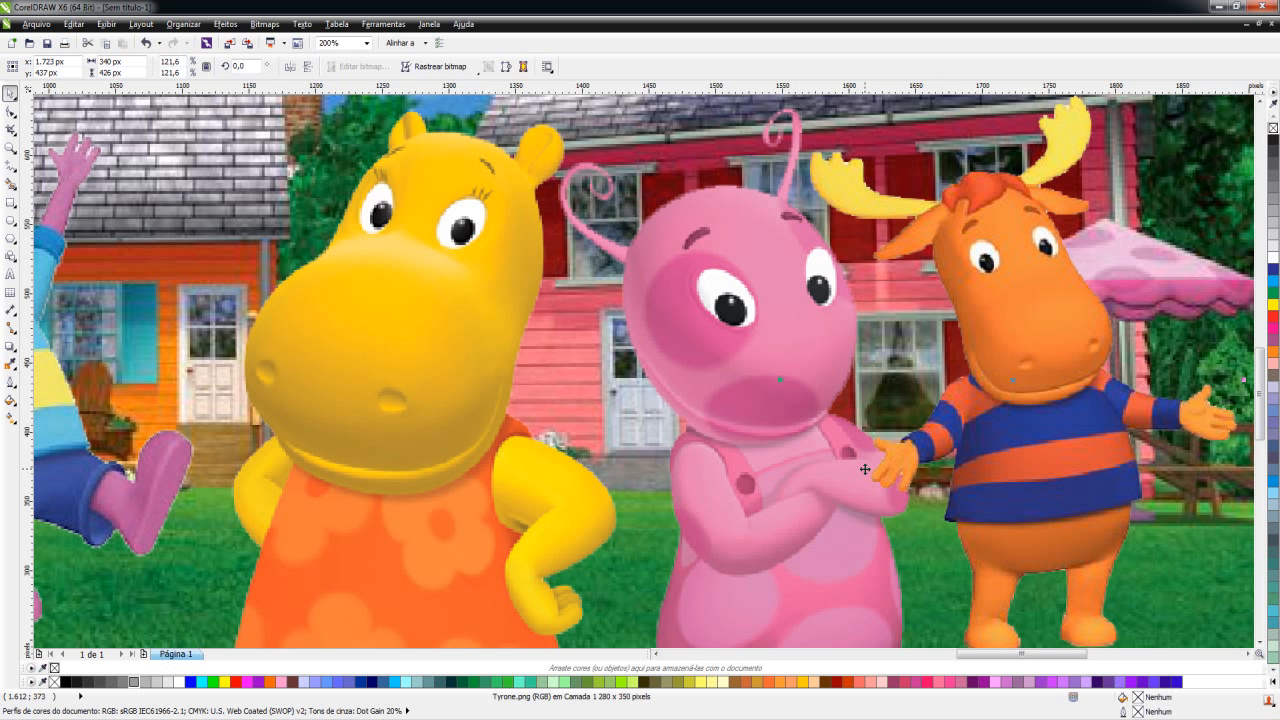
key("ctrl+Page_Down")
scroll(899, 466, "down", 4)
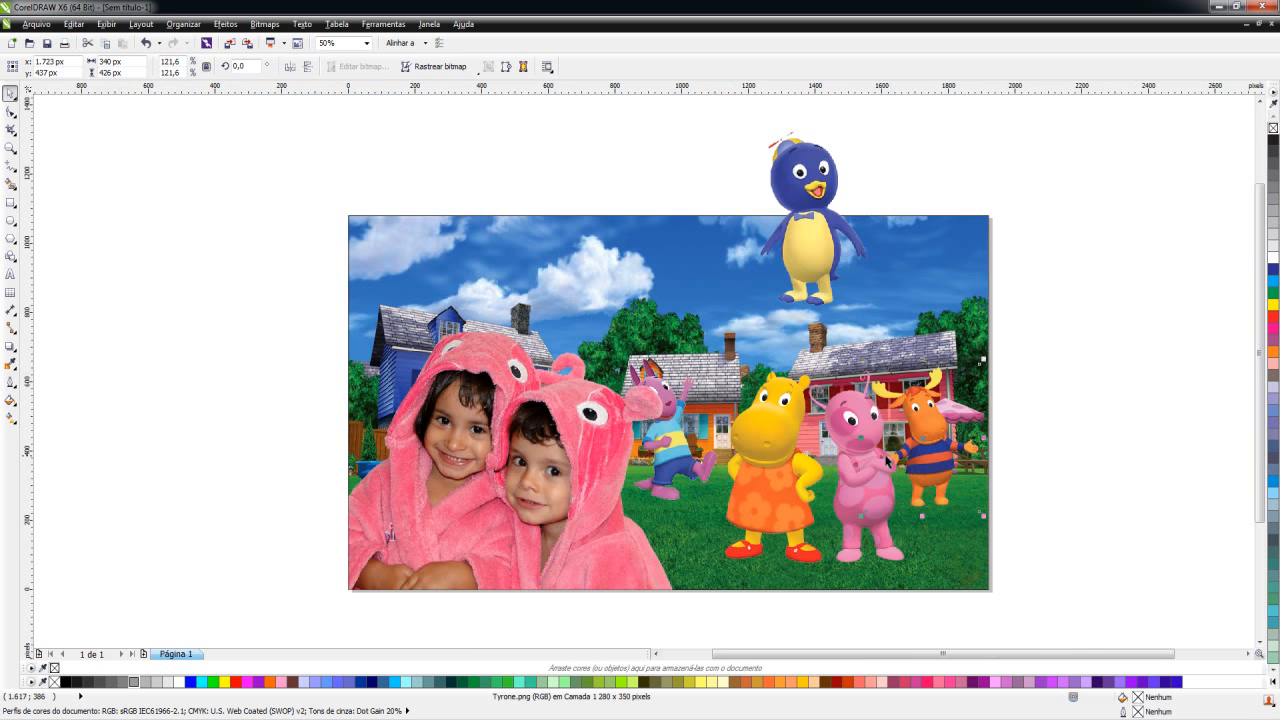
Step: Move Pablo onto the lawn between Austin and the yellow character and shrink it to about 280 by 428 px
left_click(792, 240)
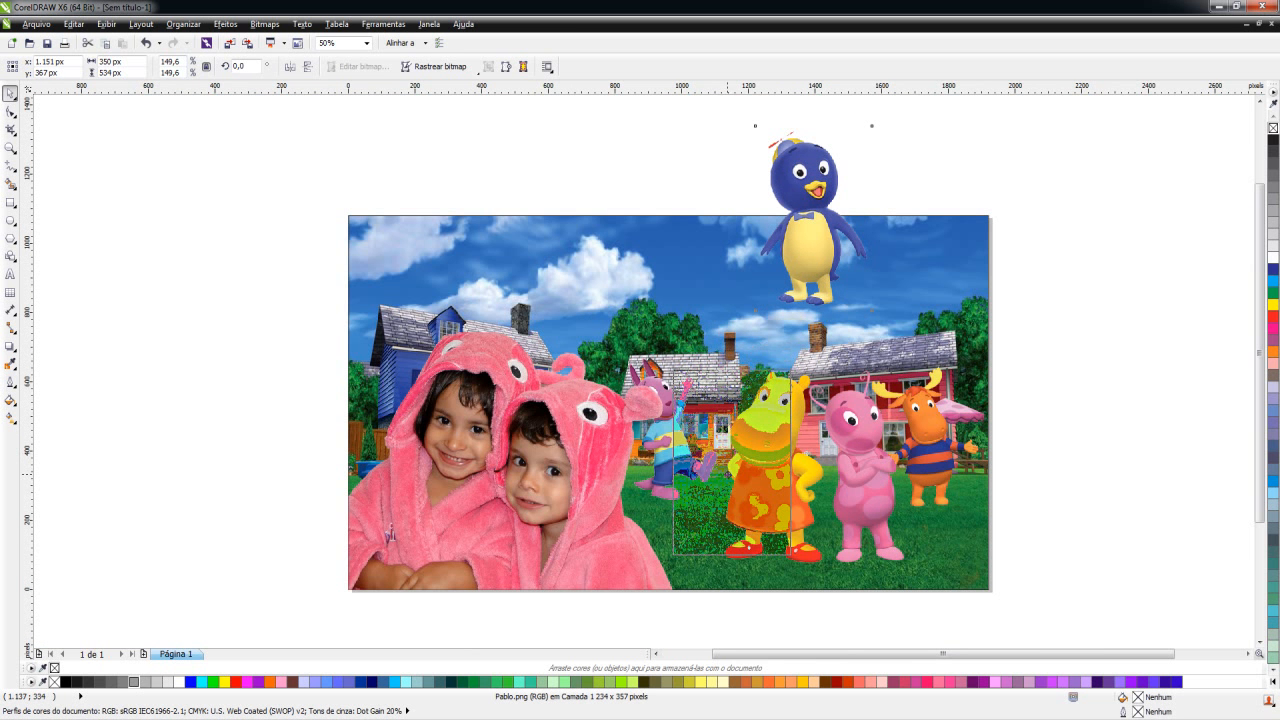
left_click_drag(722, 472, 722, 472)
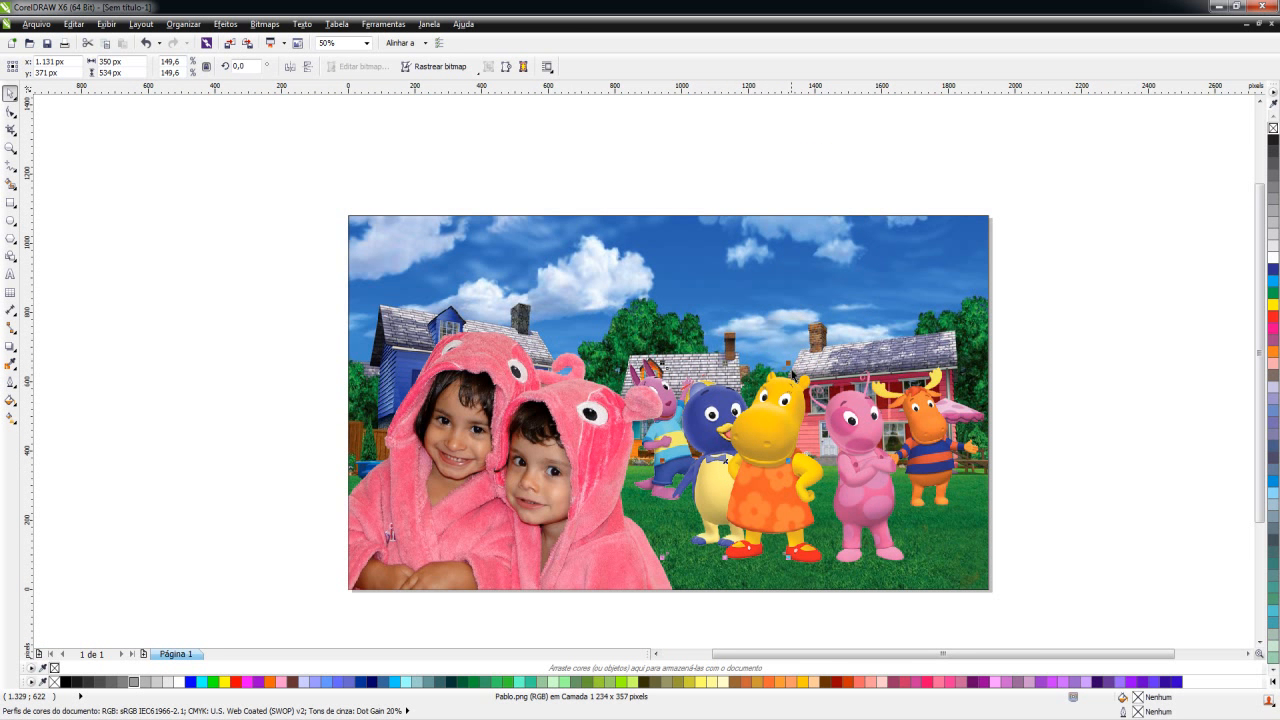
left_click_drag(786, 368, 773, 406)
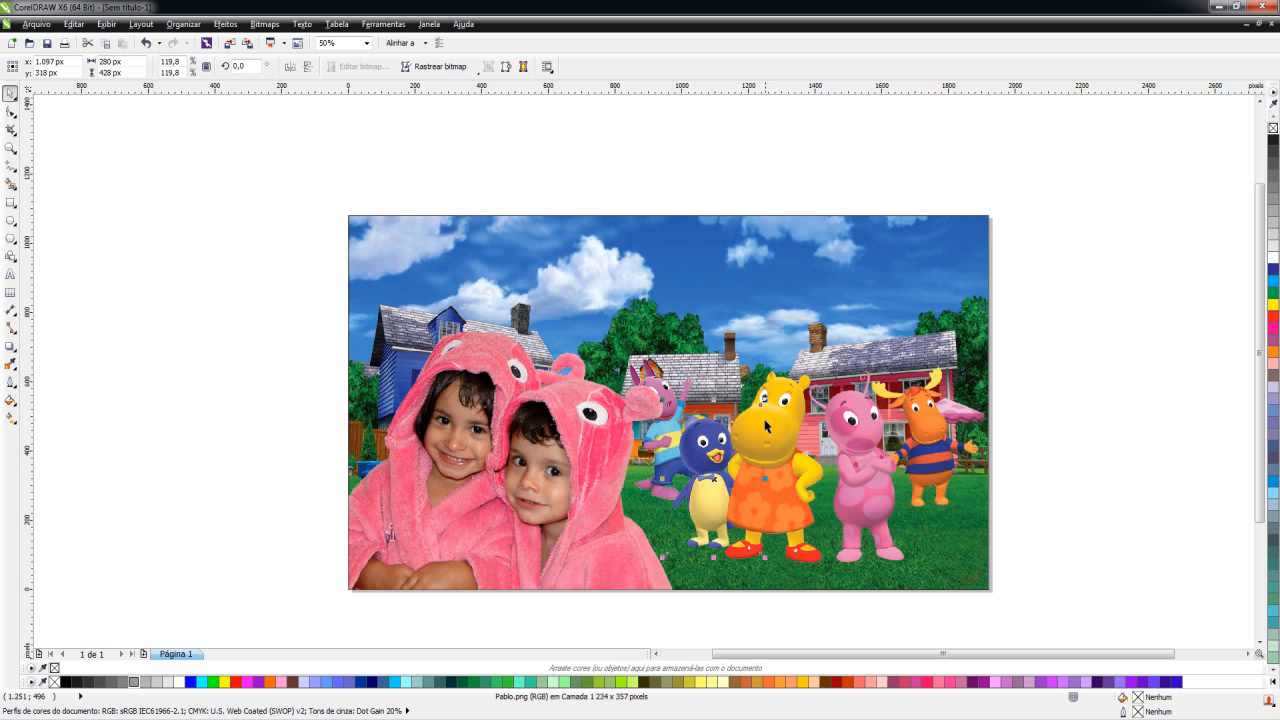
left_click_drag(715, 478, 712, 458)
key("Up")
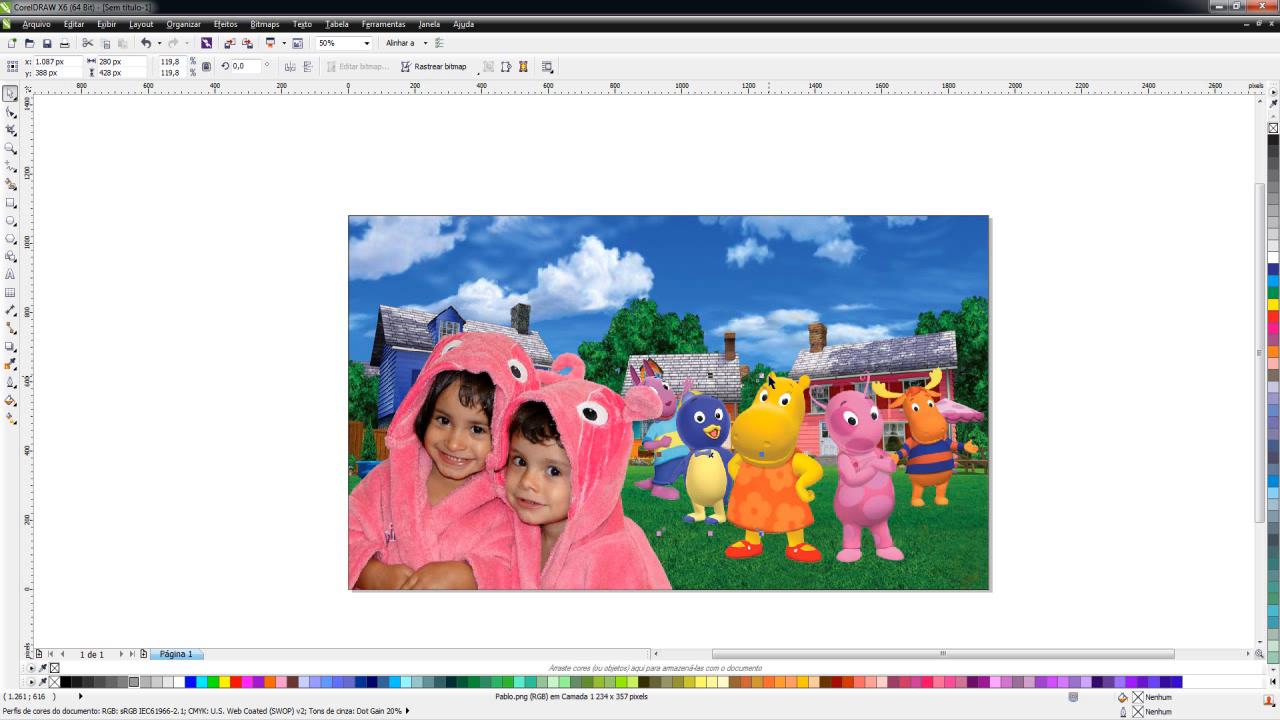
Step: Enlarge Pablo to about 296 by 452 px and nudge it to about X 1075, Y 400 px
left_click_drag(764, 374, 766, 370)
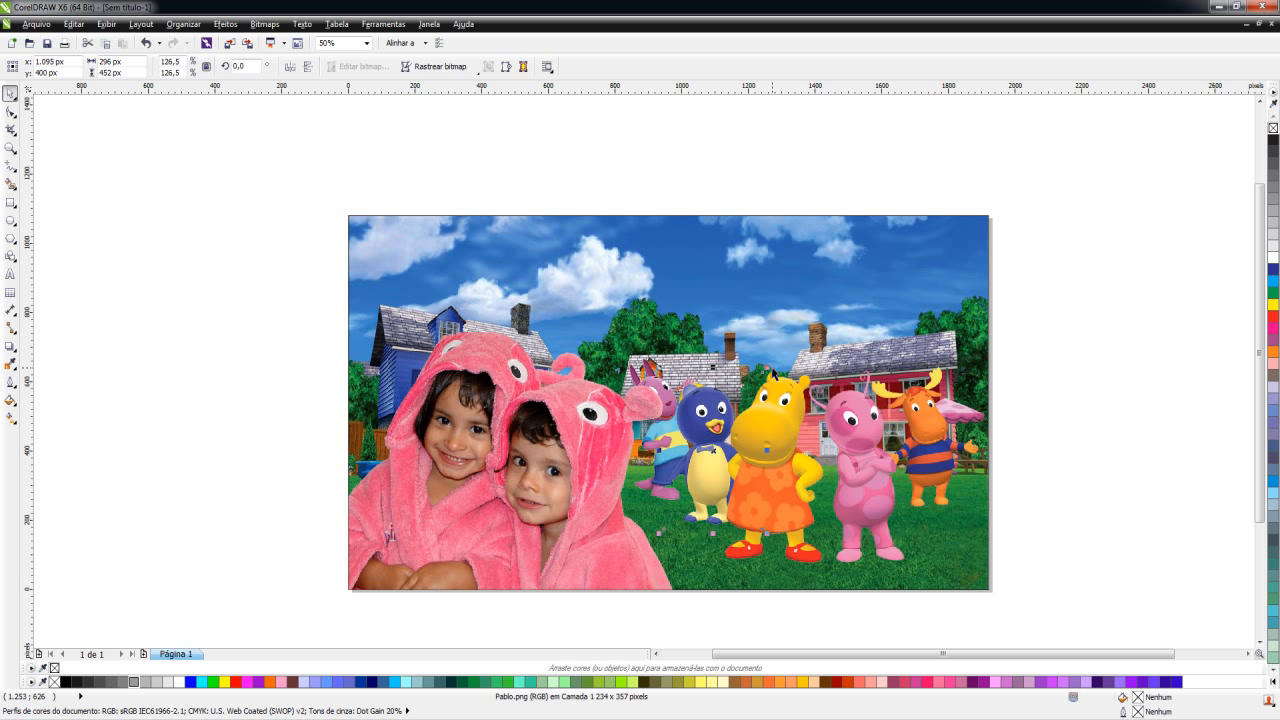
key("Up")
key("Left")
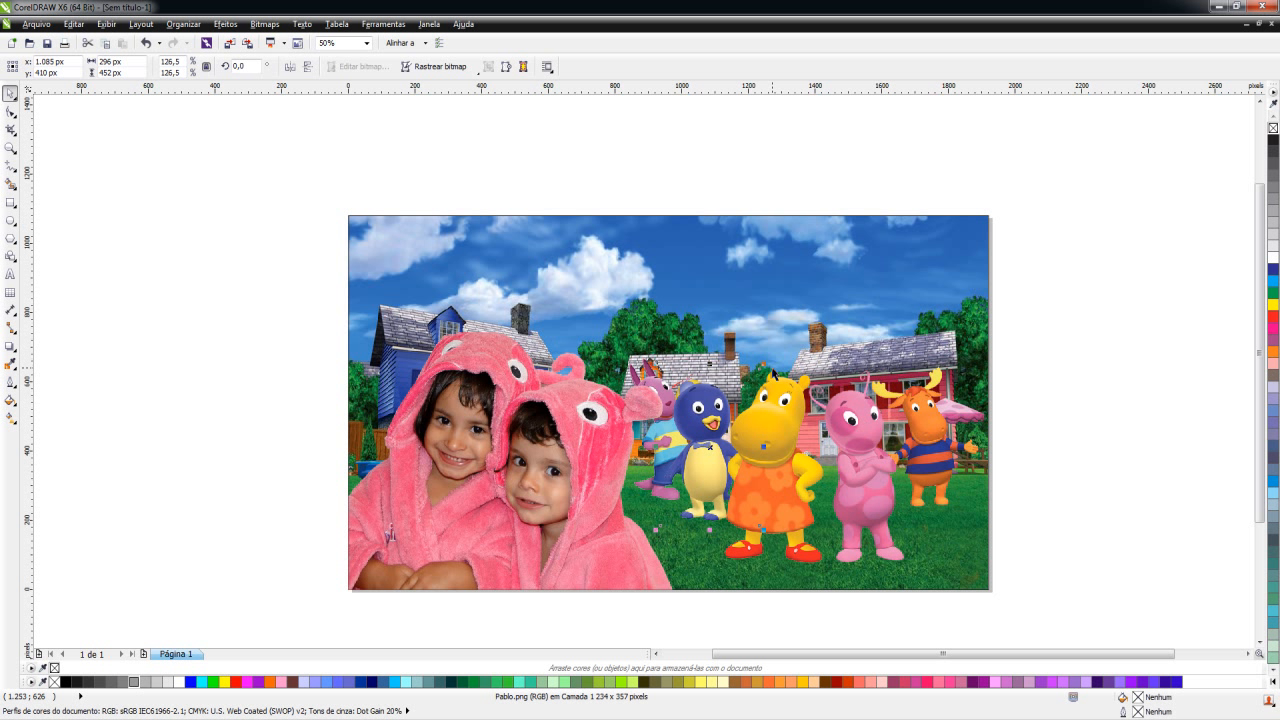
key("Left")
key("Down")
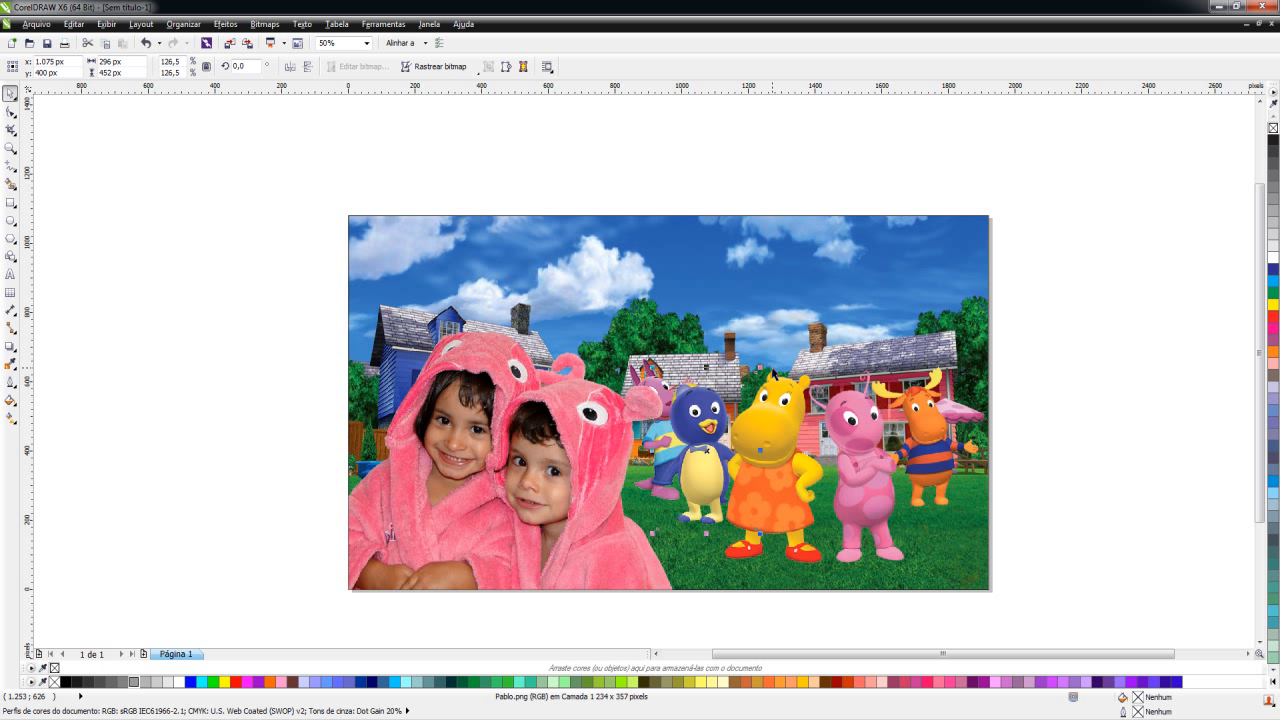
Step: Nudge the Tasha e Uniqua image right to X 1451 px and shift Pablo slightly right to even out the spacing
left_click(857, 499)
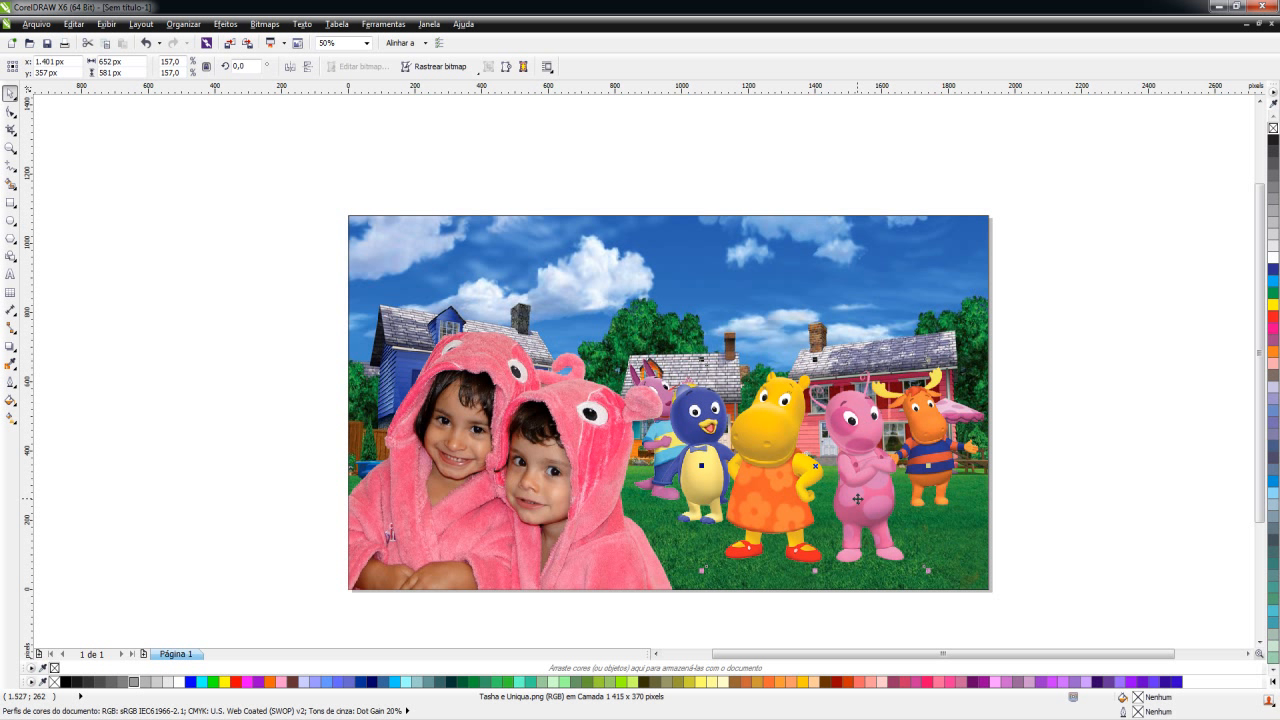
key("Right")
key("Right")
key("Right")
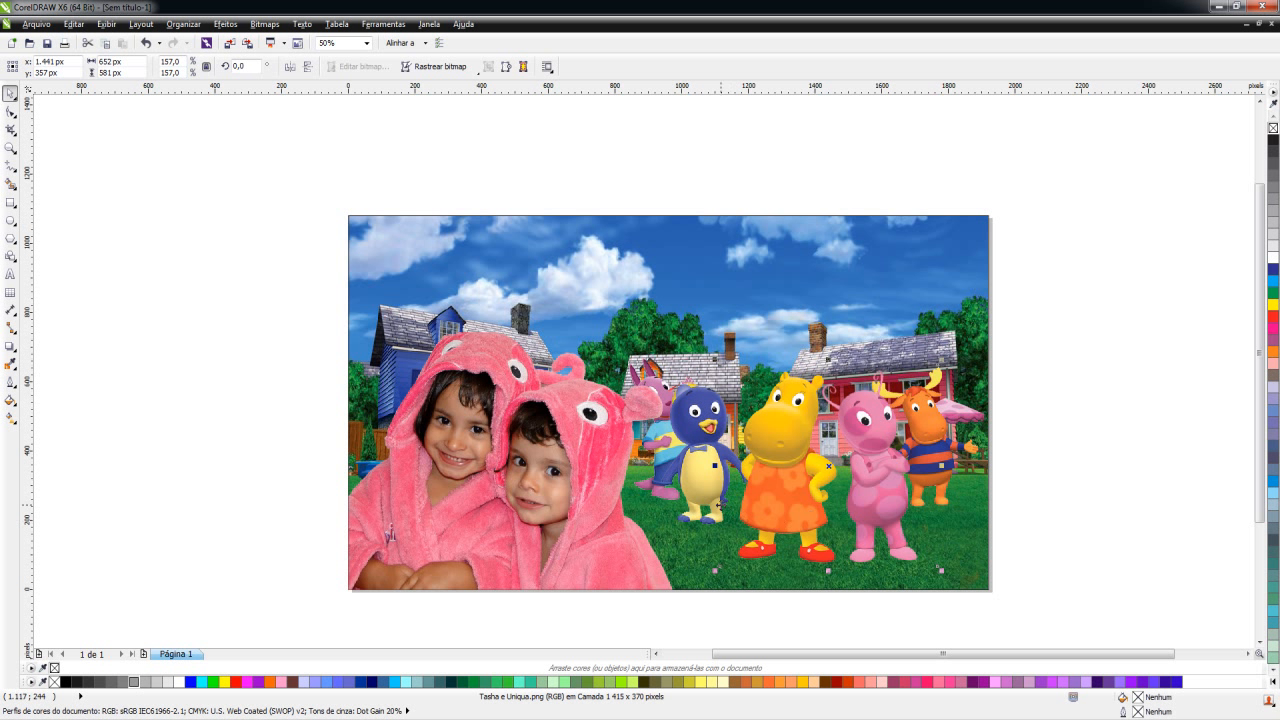
left_click(706, 425)
left_click_drag(706, 425, 713, 425)
left_click(797, 497)
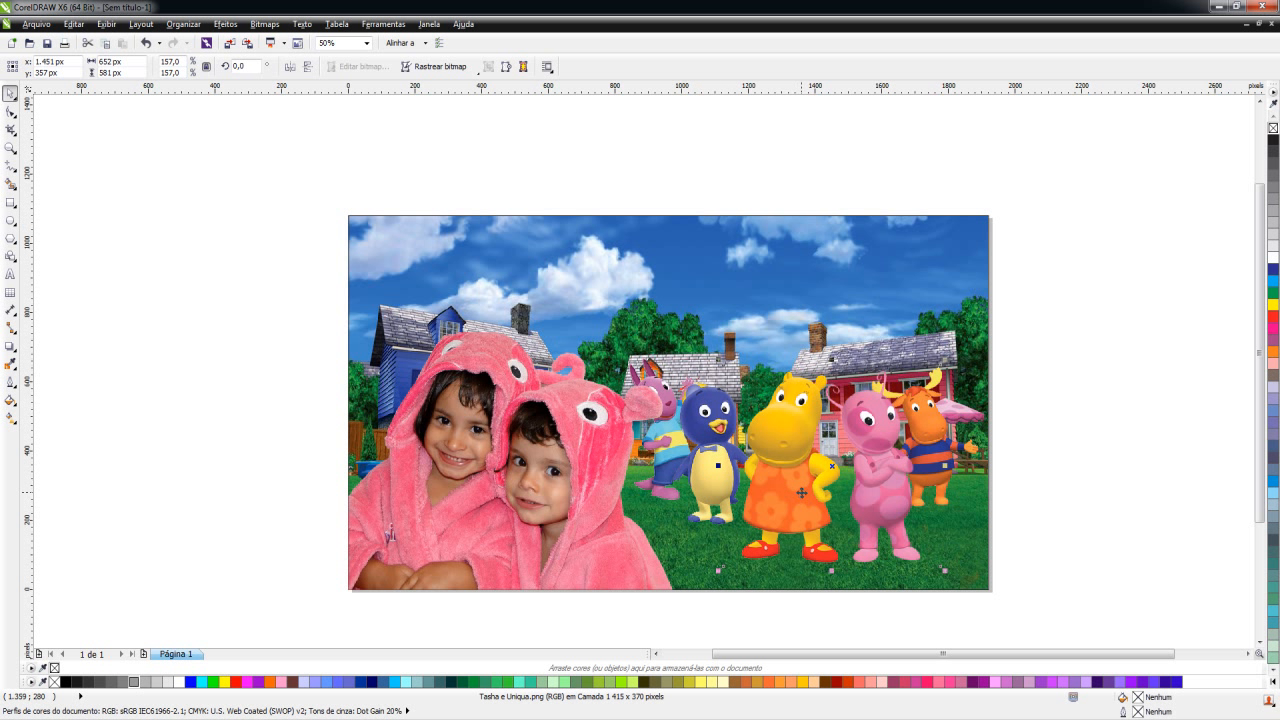
Step: Shift all the cartoon characters down 20 px on the lawn
left_click(1094, 455)
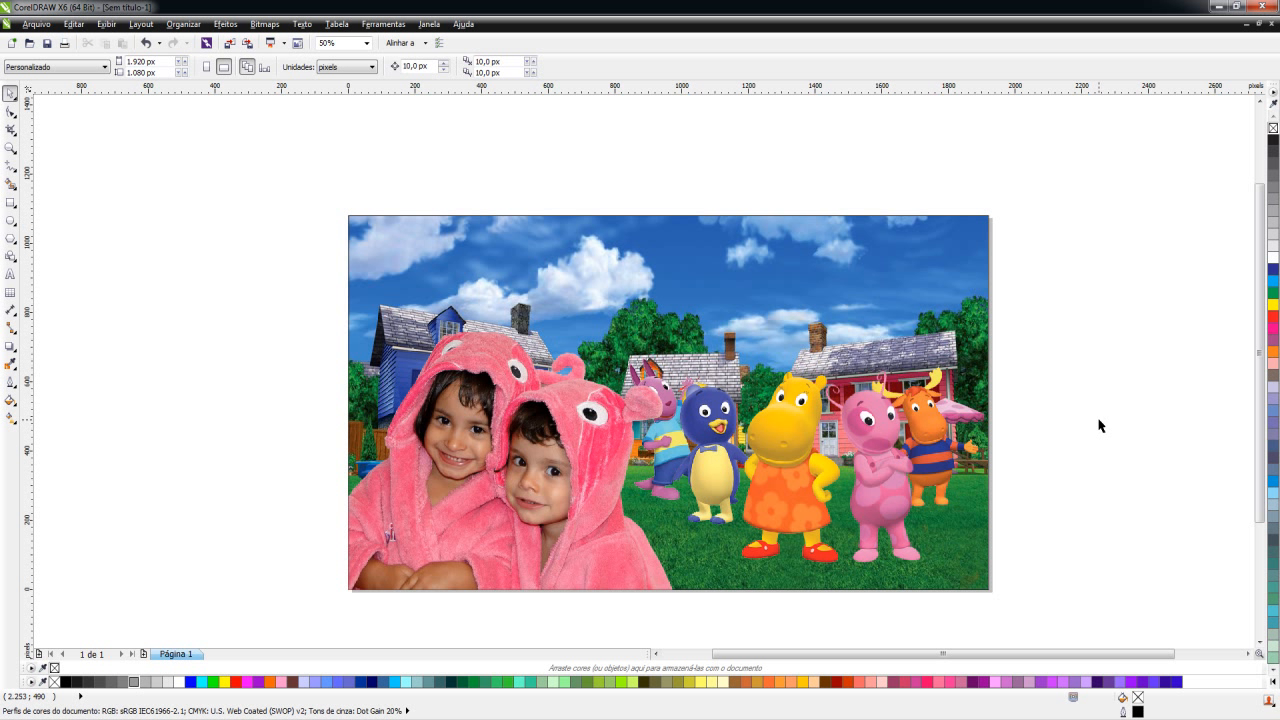
left_click_drag(800, 494, 800, 502)
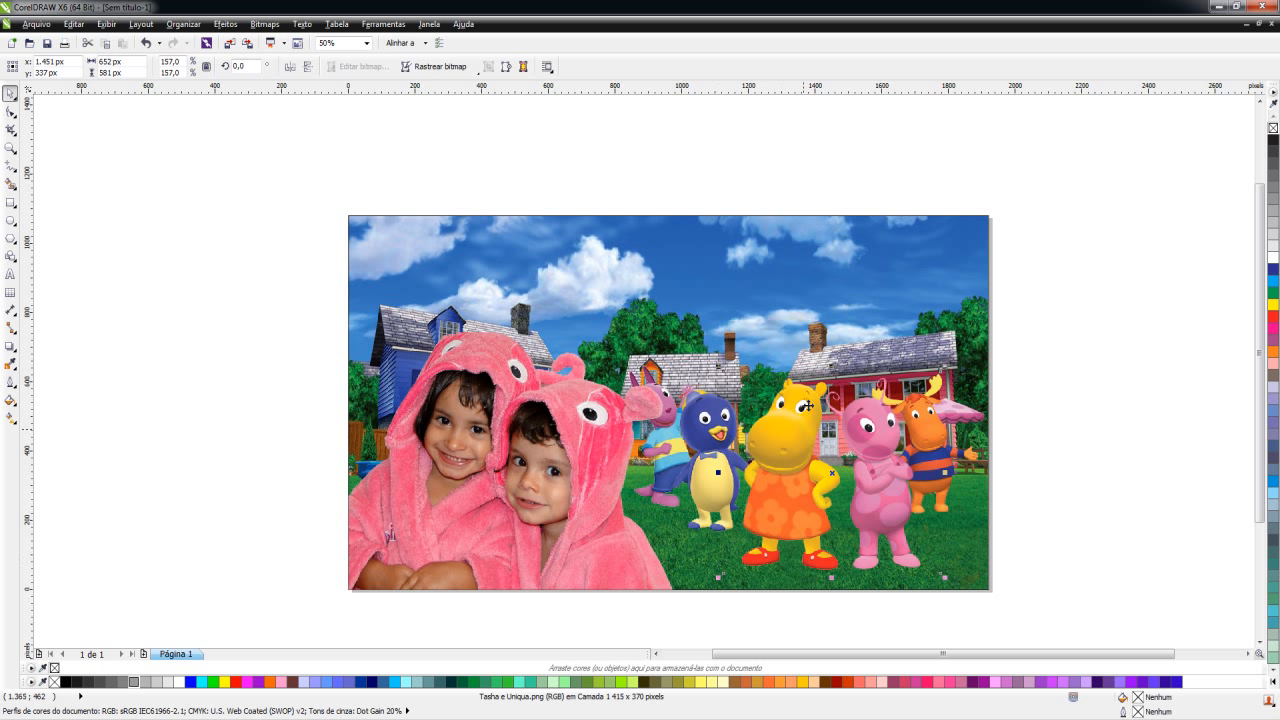
Step: Add a perspective drop shadow to the Tasha e Uniqua image with opacity 22 and feathering 2
left_click(6, 345)
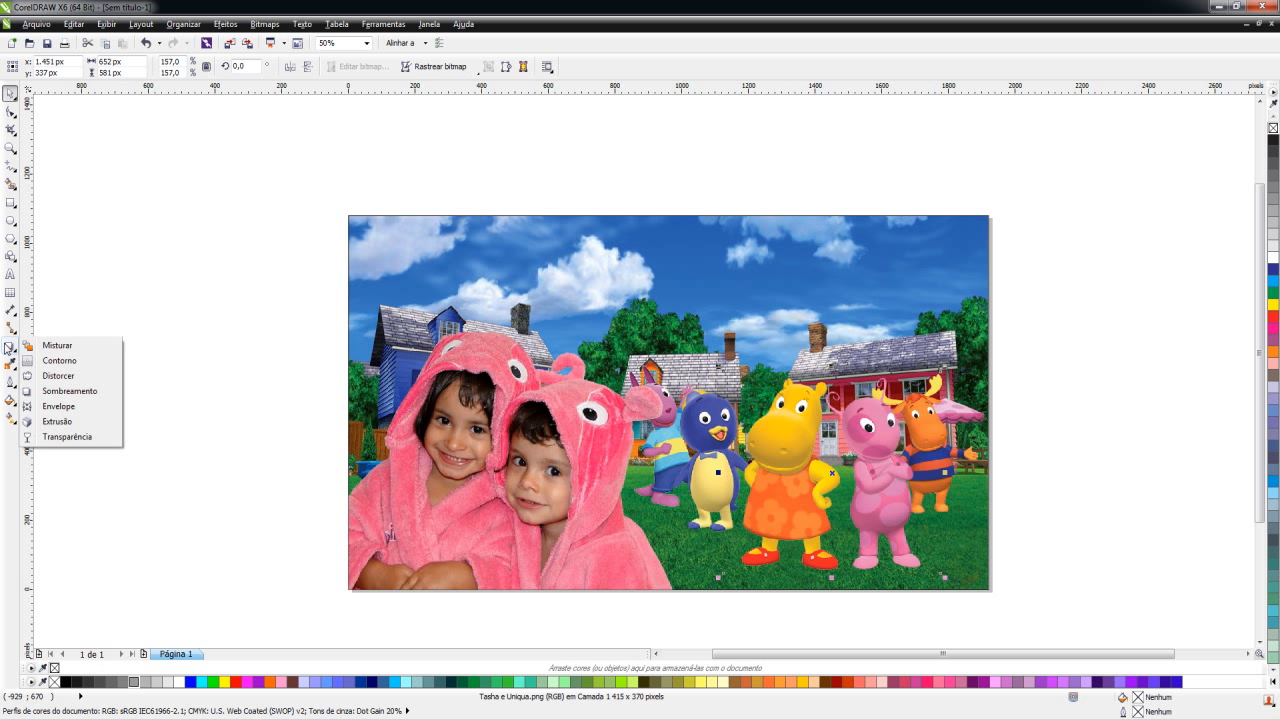
left_click(62, 391)
left_click(62, 68)
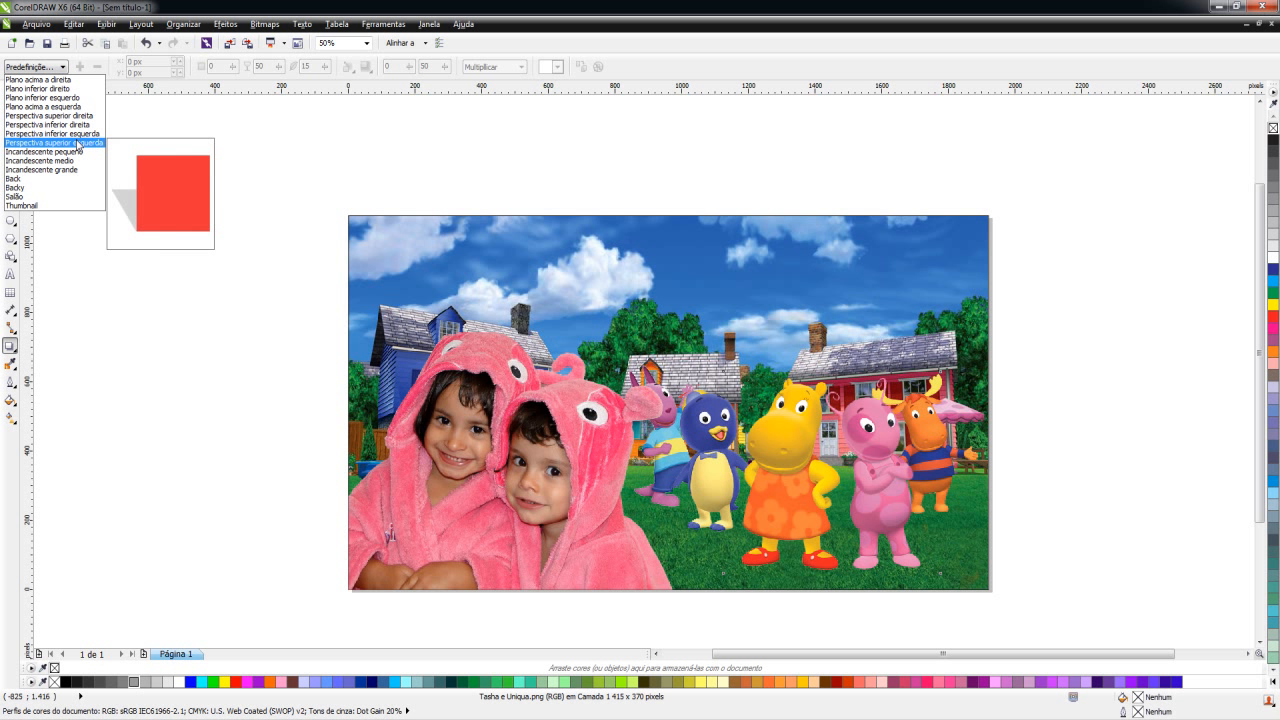
left_click(60, 115)
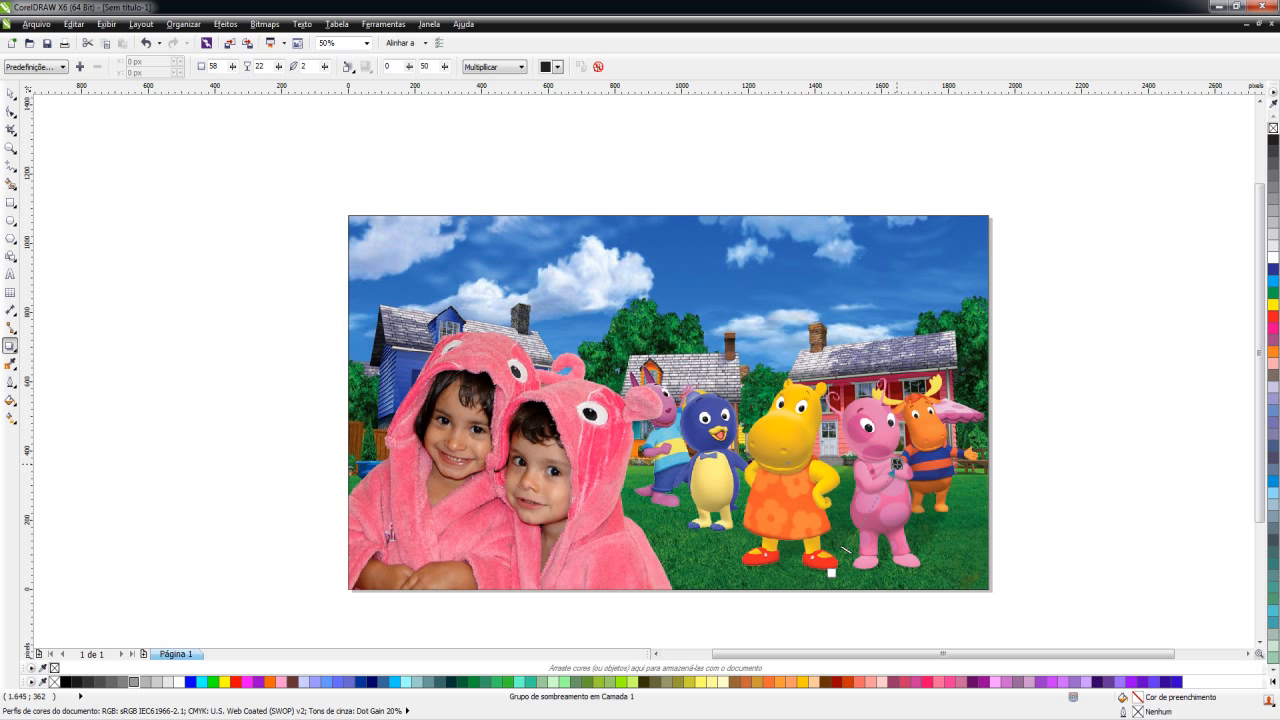
Step: Redirect the Tasha e Uniqua shadow to an angle of 36 and keep its merge mode at Multiplicar
left_click_drag(862, 537, 871, 542)
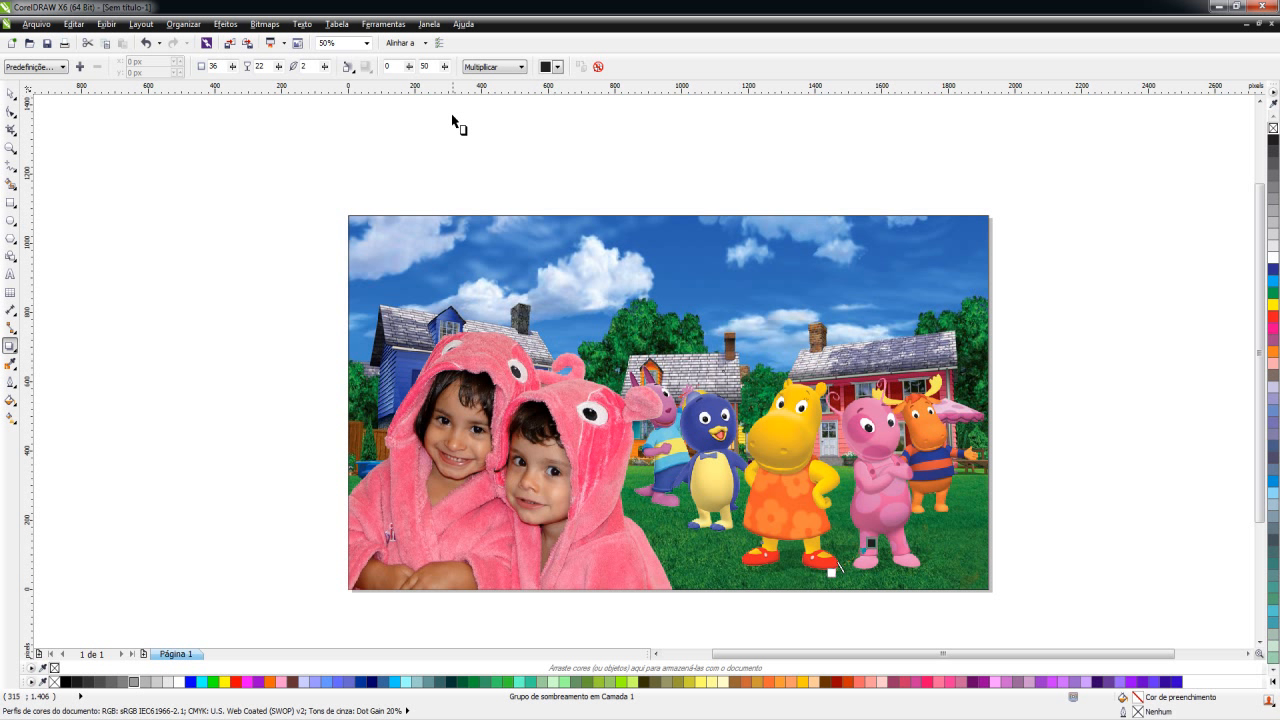
left_click(520, 70)
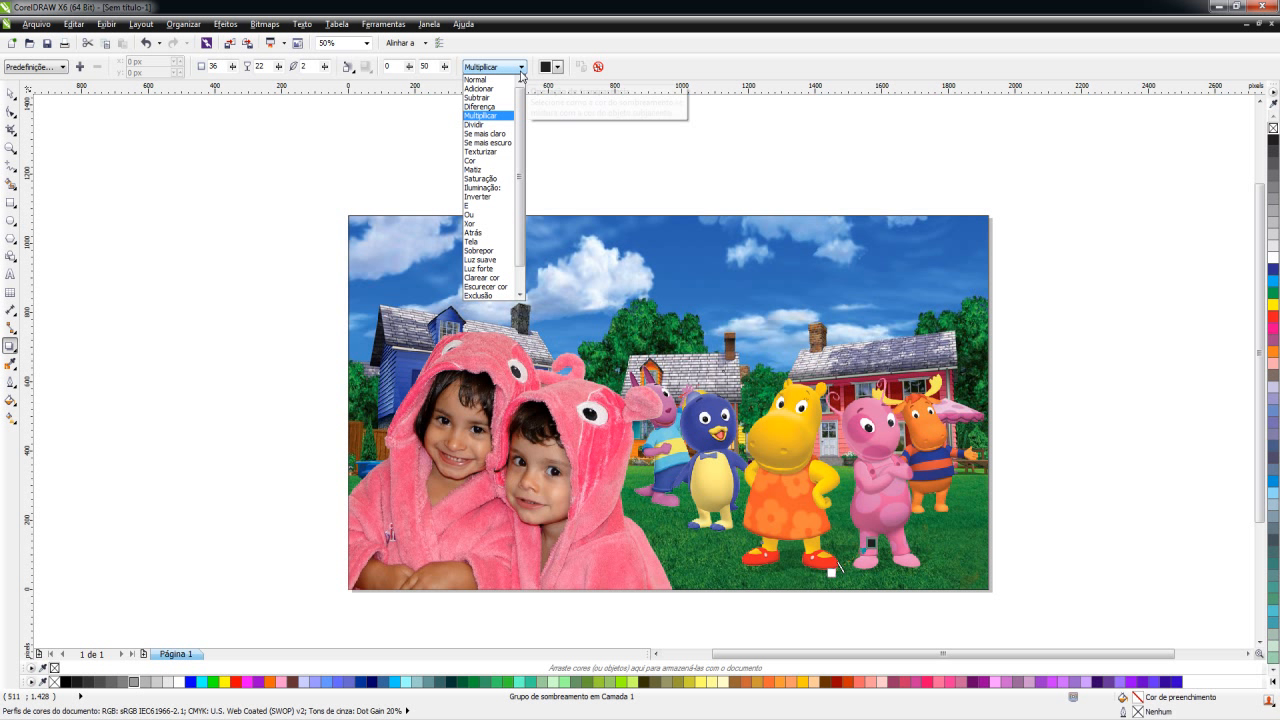
left_click(500, 116)
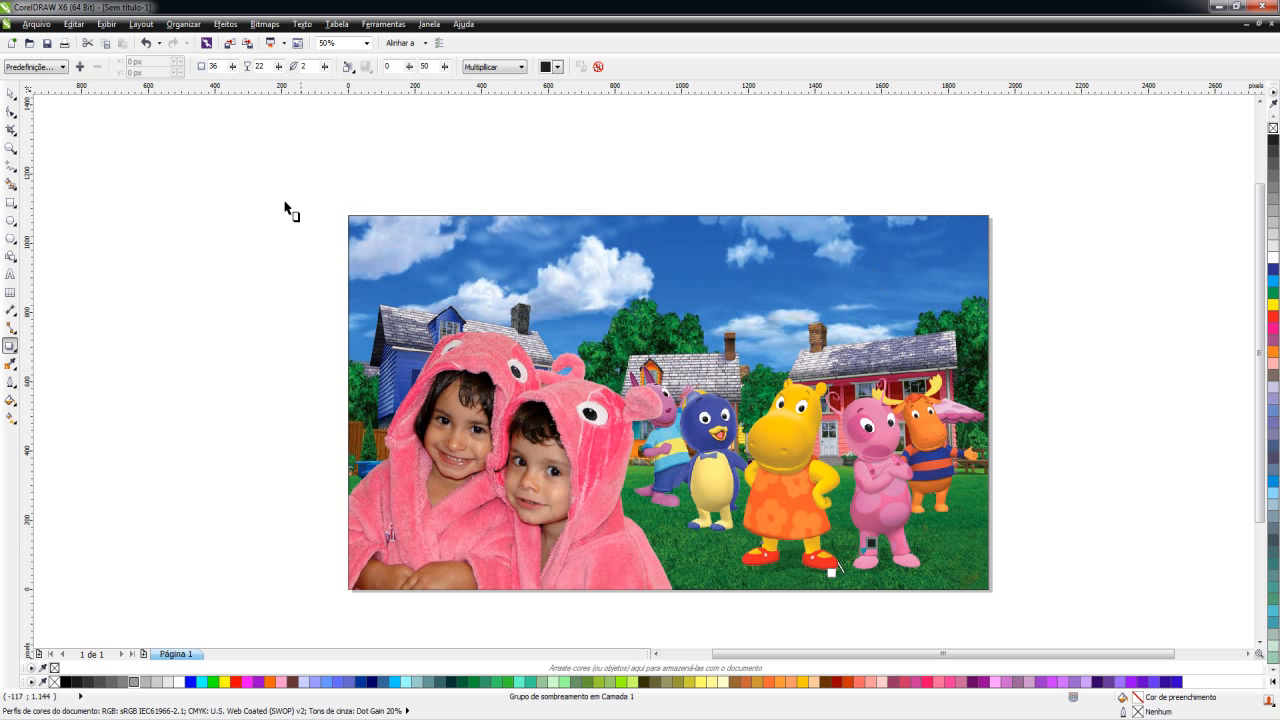
Step: Save the current shadow settings as a drop shadow preset named Back
left_click(80, 67)
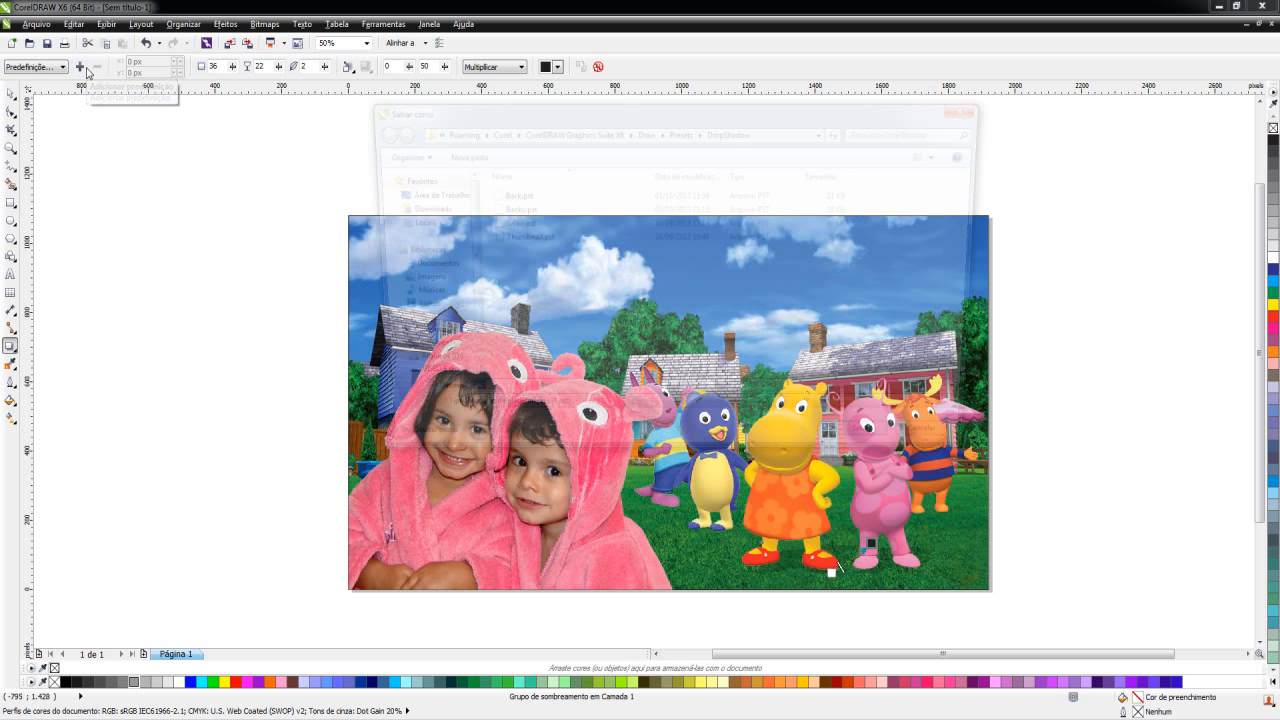
type("Back")
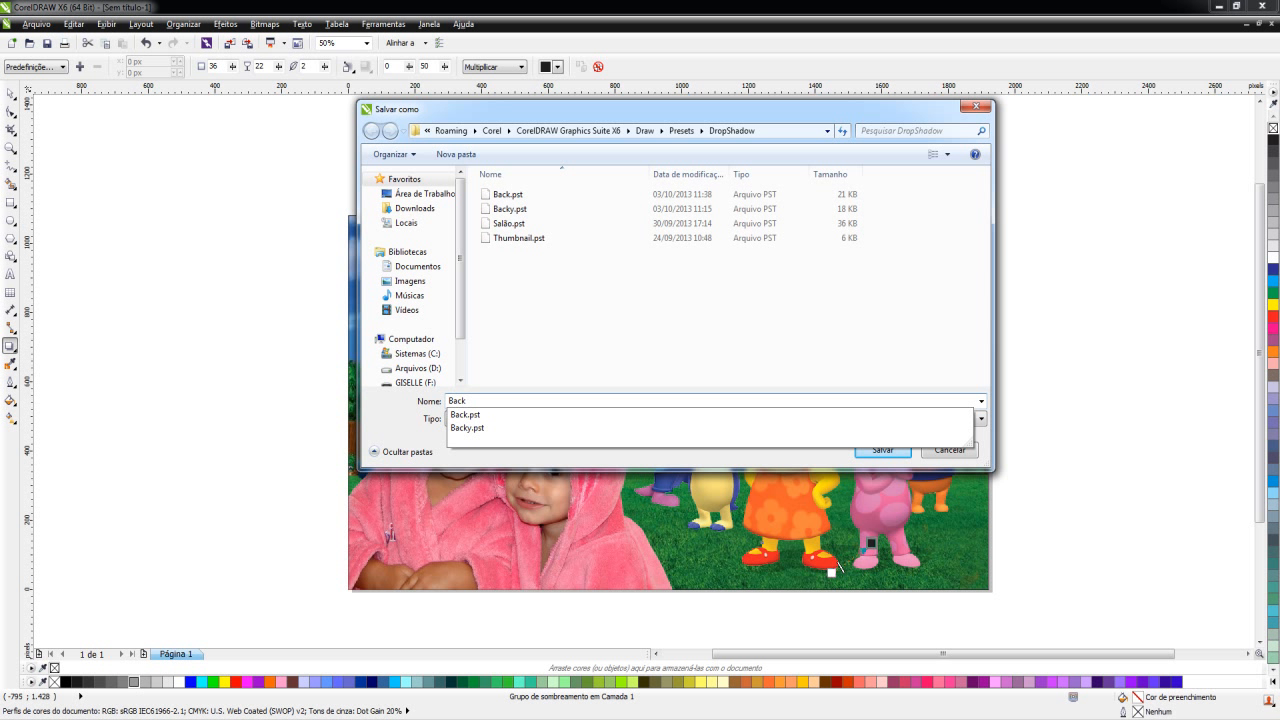
left_click(894, 366)
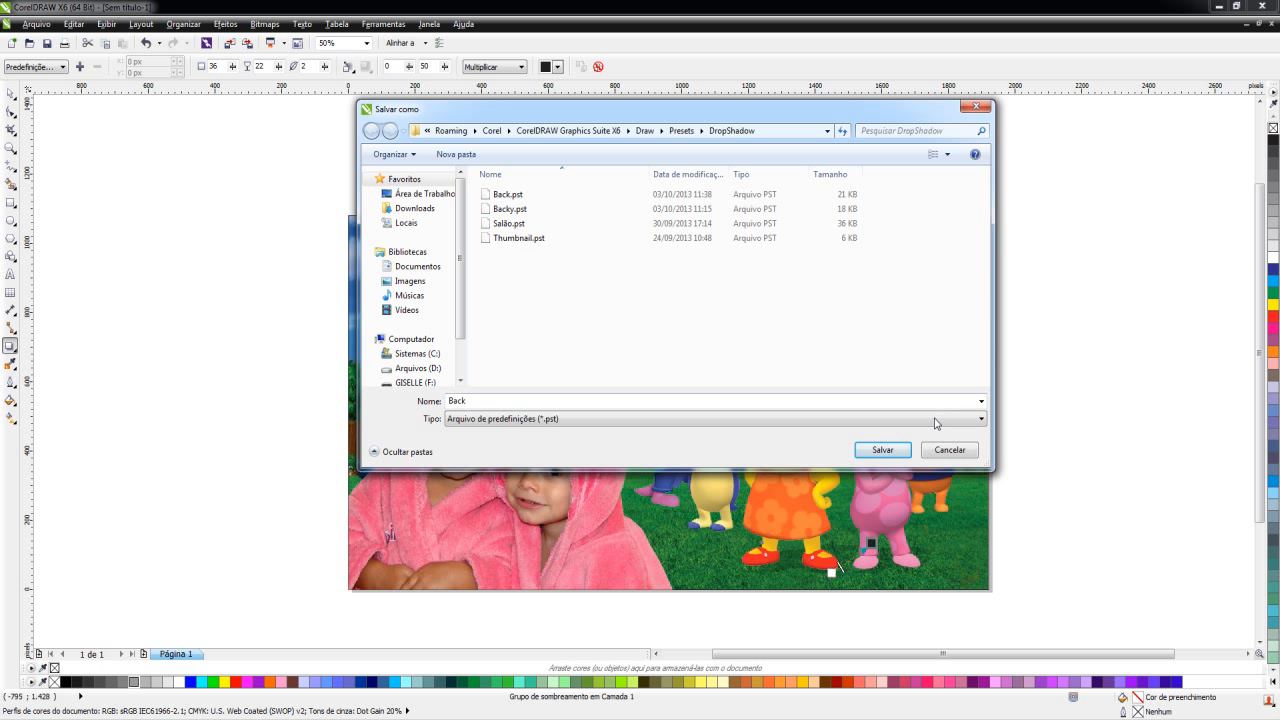
left_click(882, 450)
left_click(680, 372)
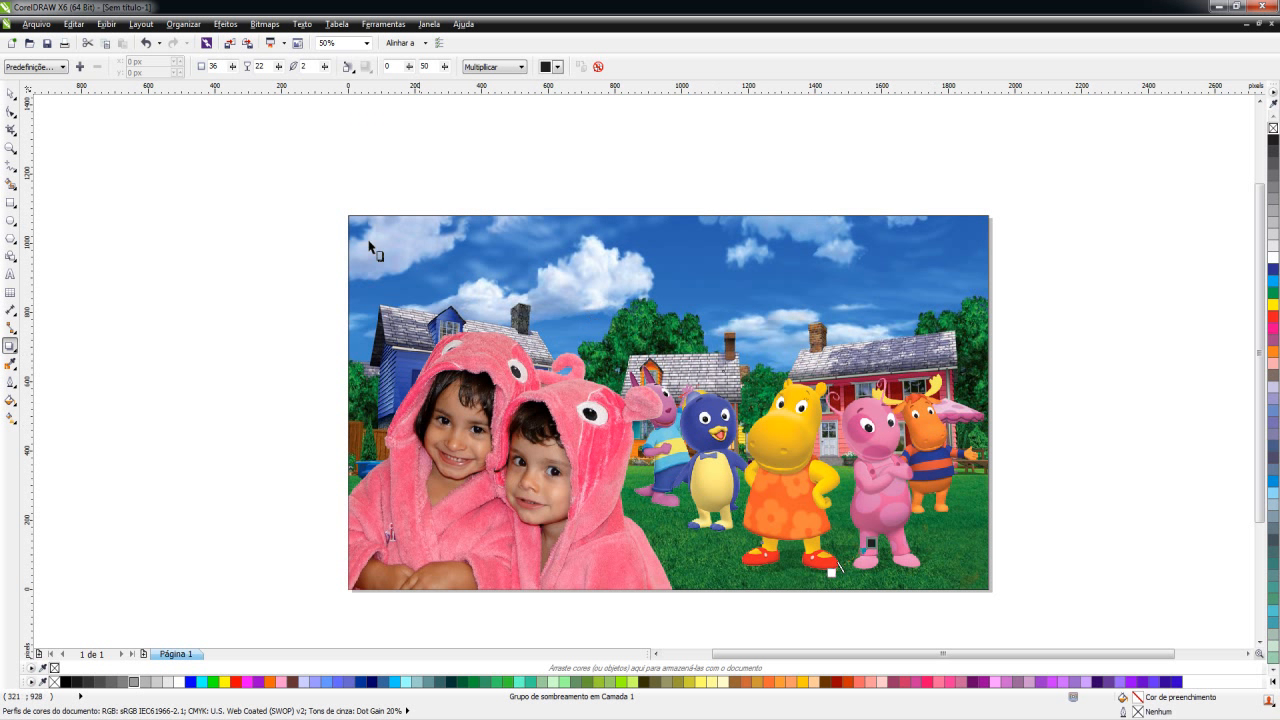
Step: Select the Tyrone image and apply the Backy drop shadow preset to it
left_click(9, 93)
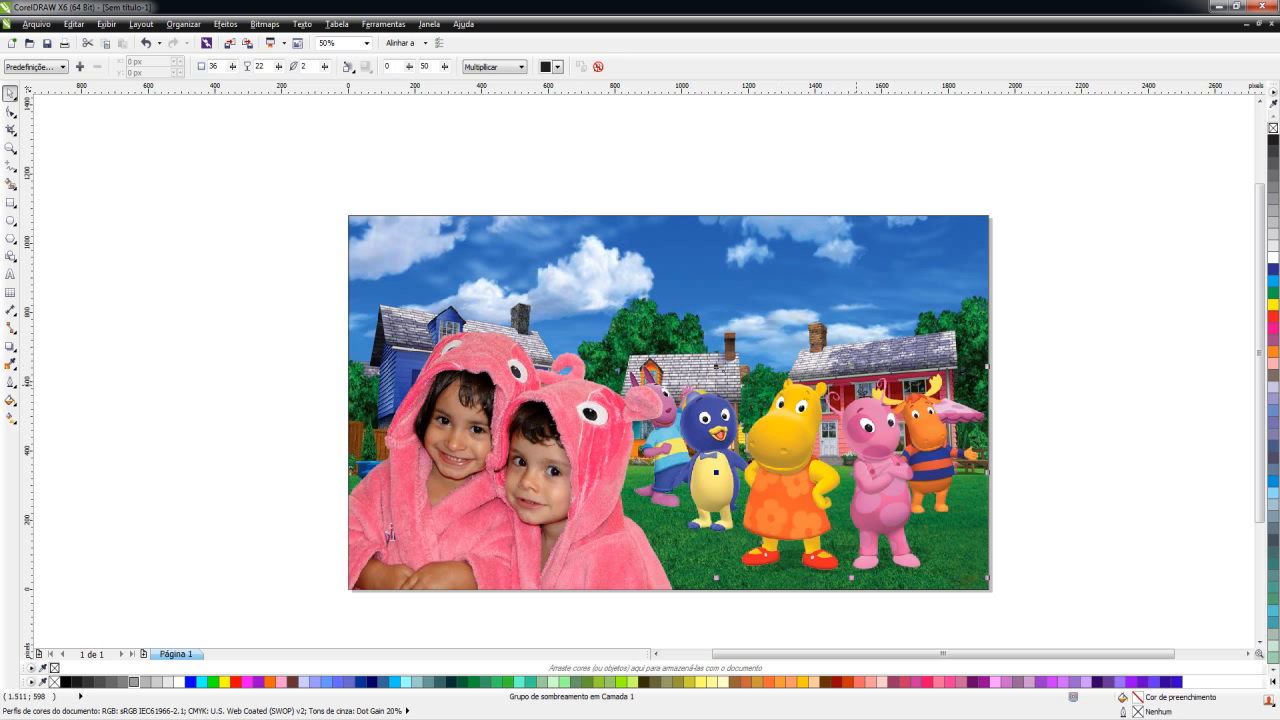
left_click(926, 422)
scroll(878, 472, "up", 1)
scroll(888, 478, "down", 1)
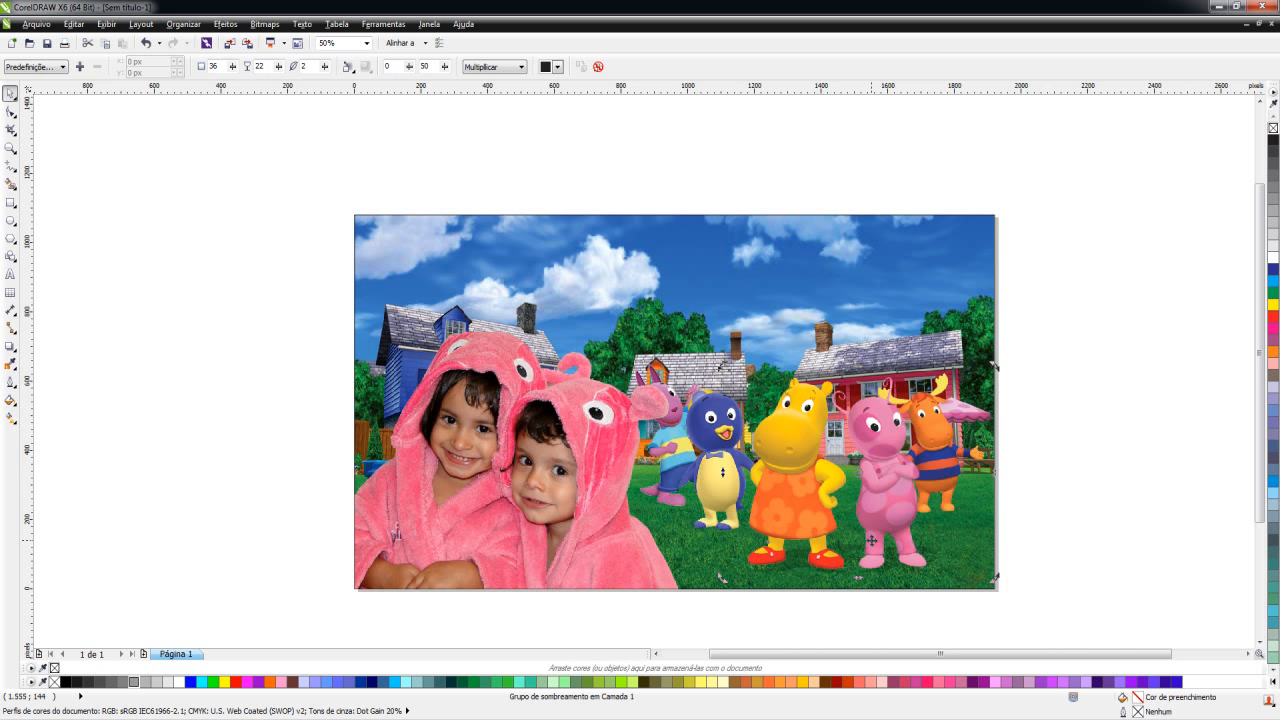
scroll(880, 538, "up", 1)
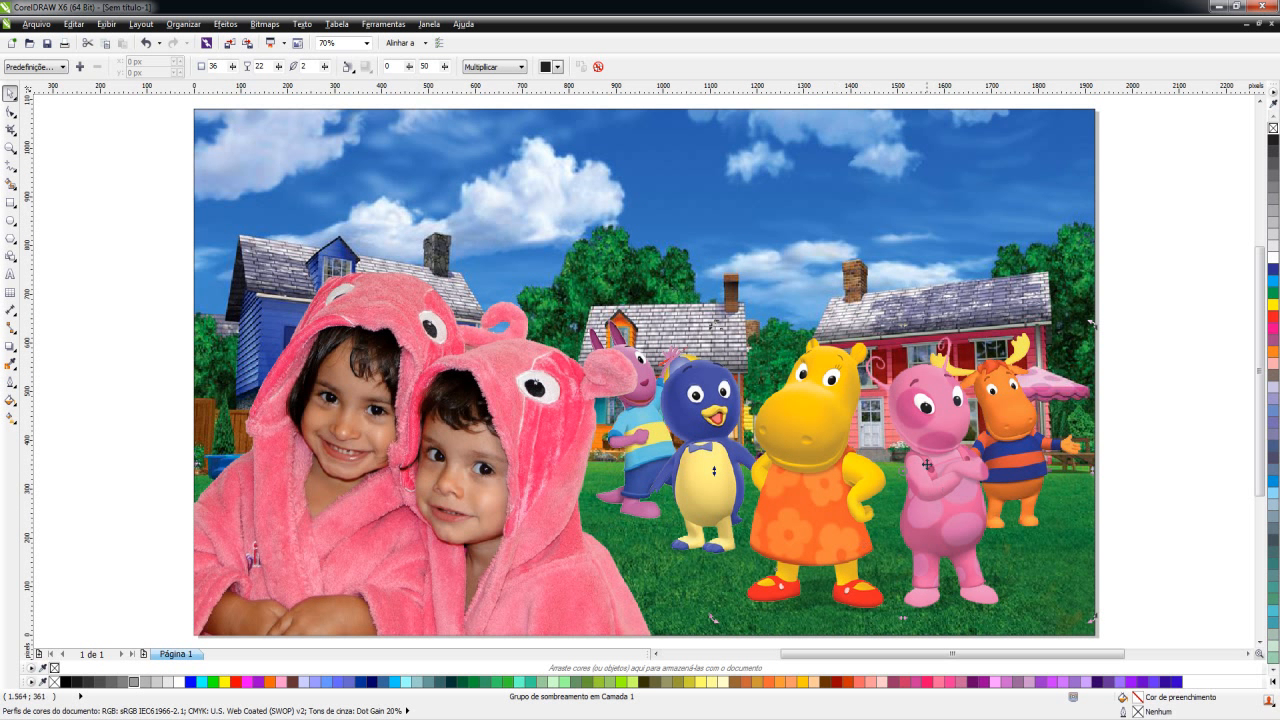
left_click(756, 440)
left_click(1001, 398)
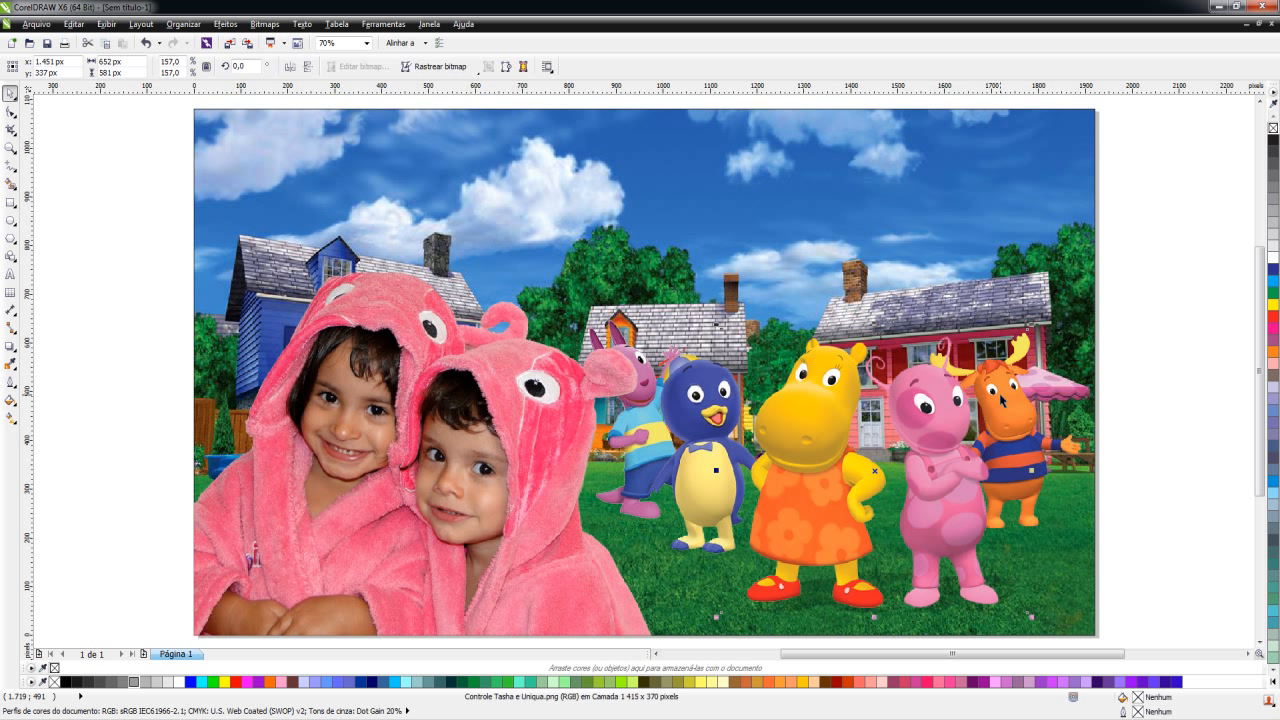
left_click(1000, 396)
left_click(1000, 396)
left_click(1001, 409)
left_click(998, 399)
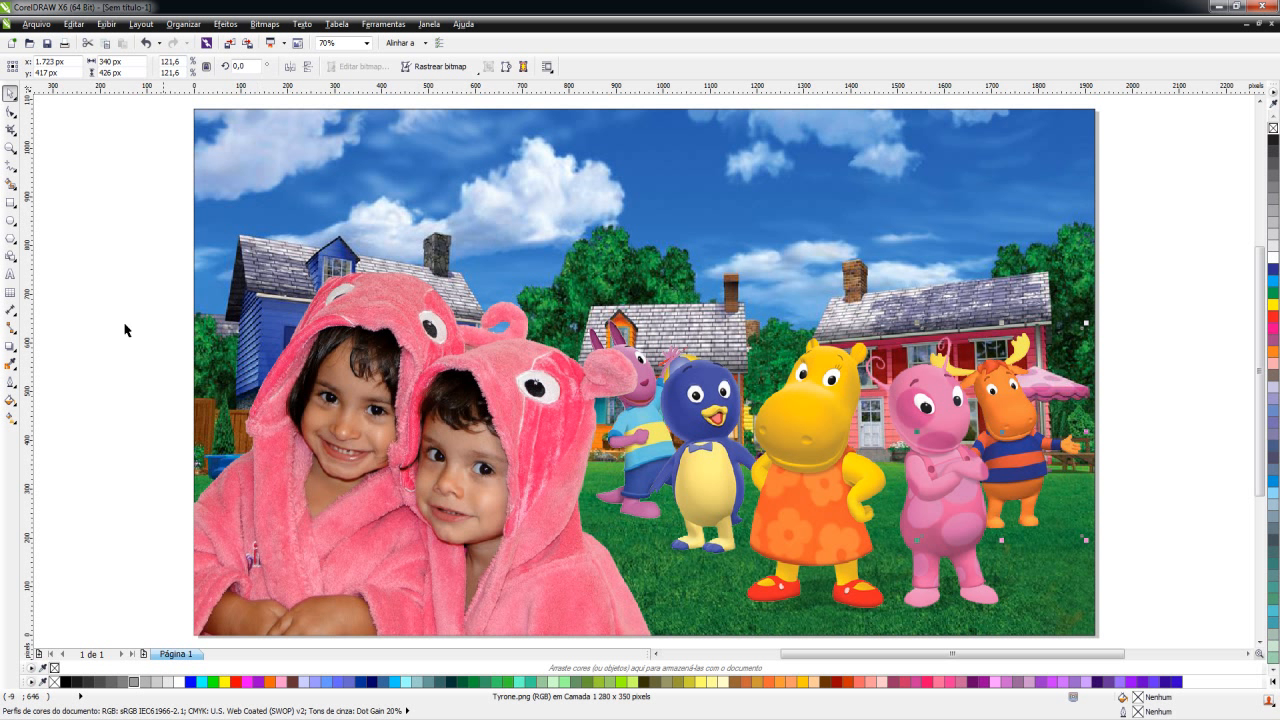
left_click(10, 345)
left_click(58, 67)
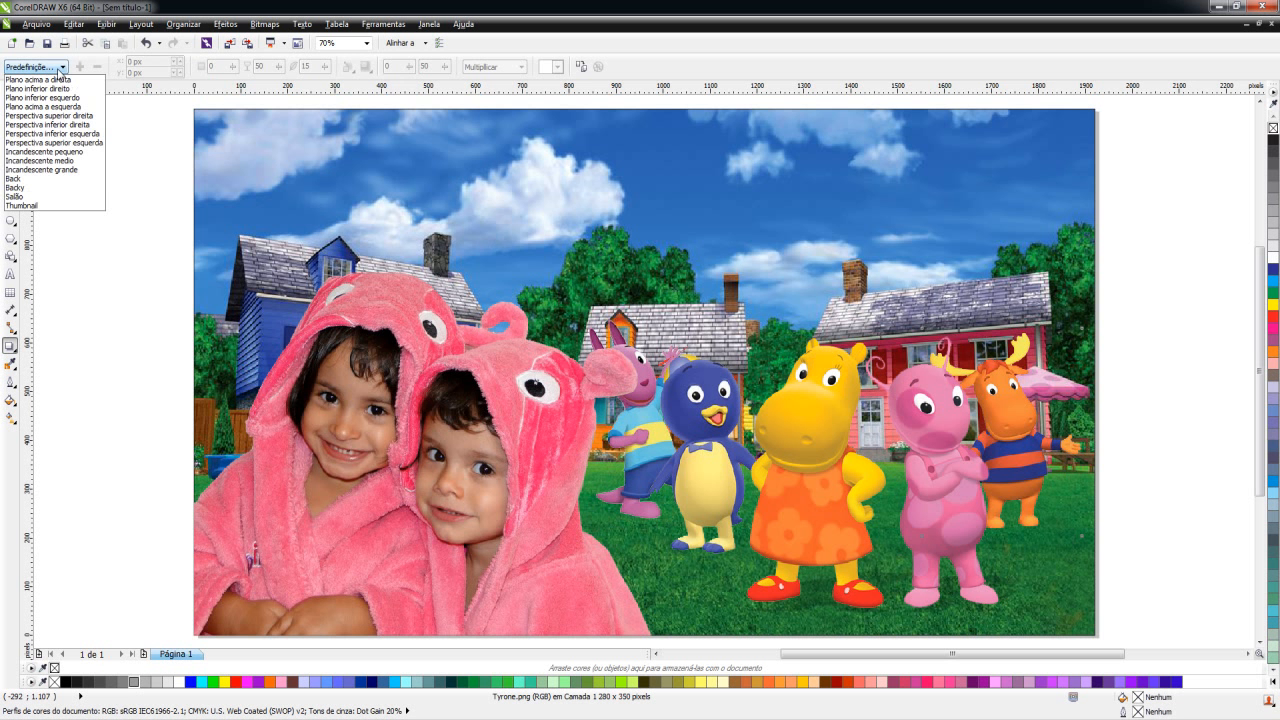
left_click(20, 189)
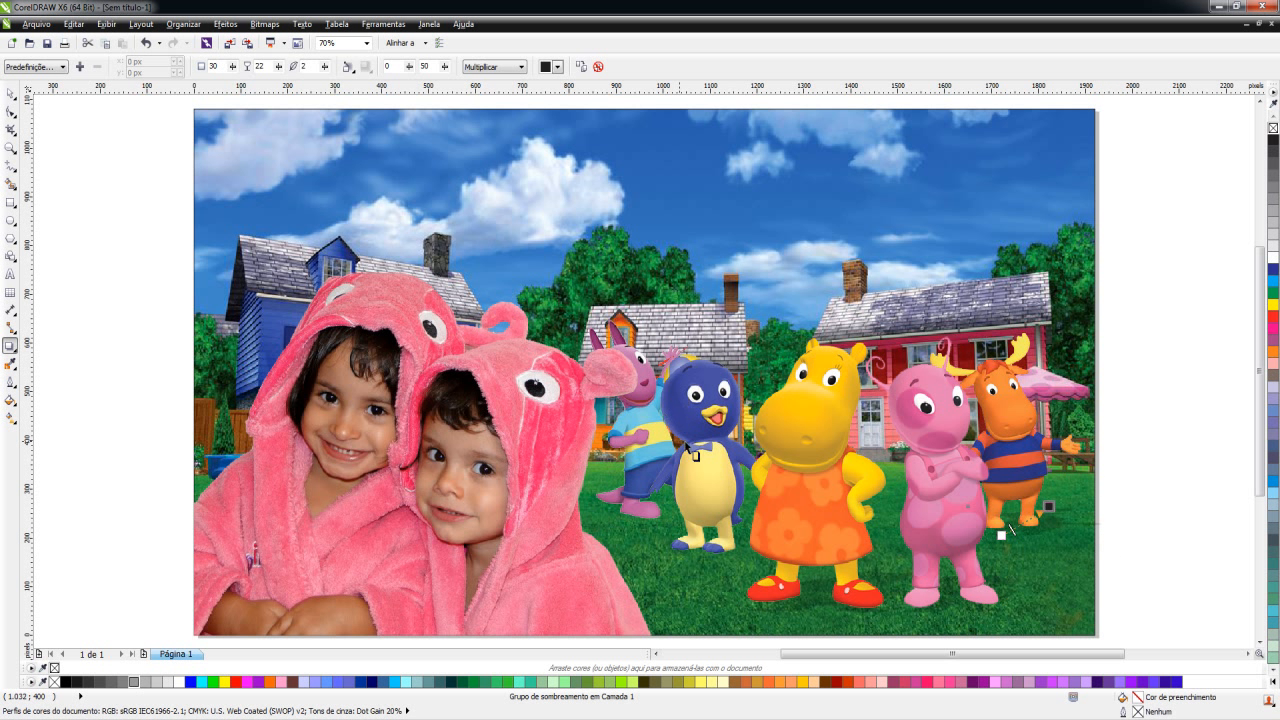
Step: Select the Pablo penguin image and apply the Backy drop shadow preset to it
left_click(714, 415)
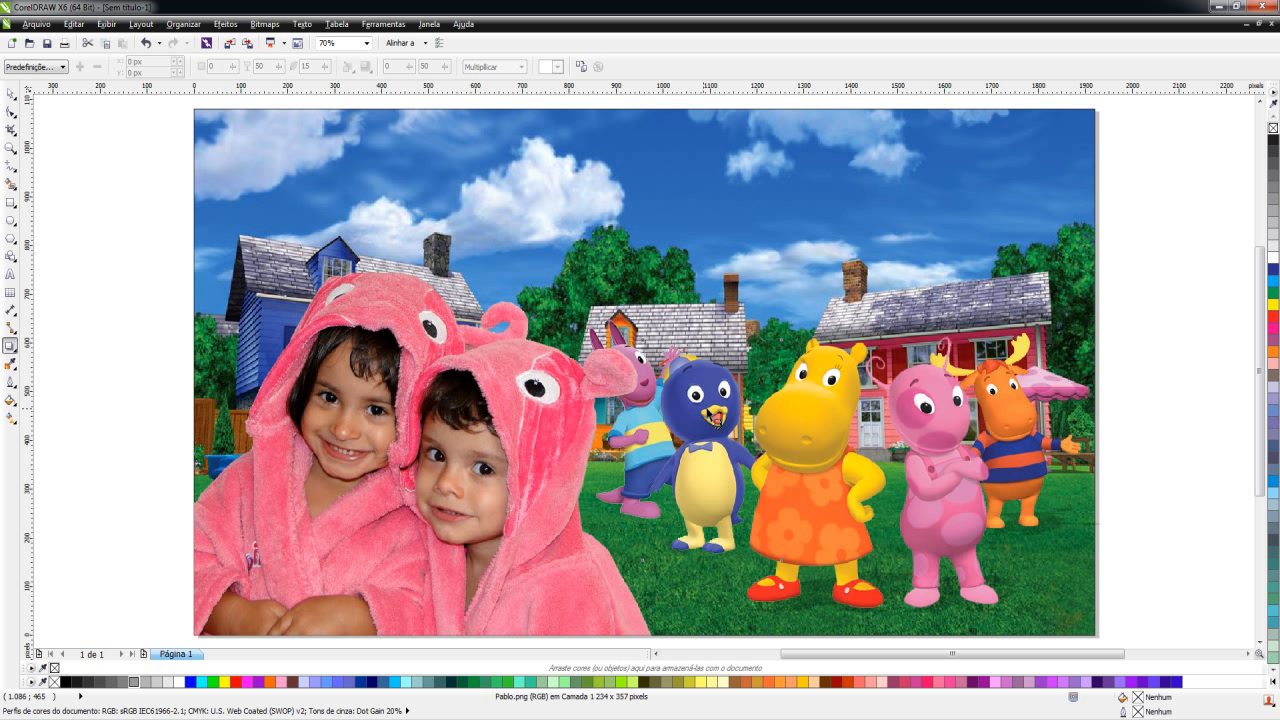
key("space")
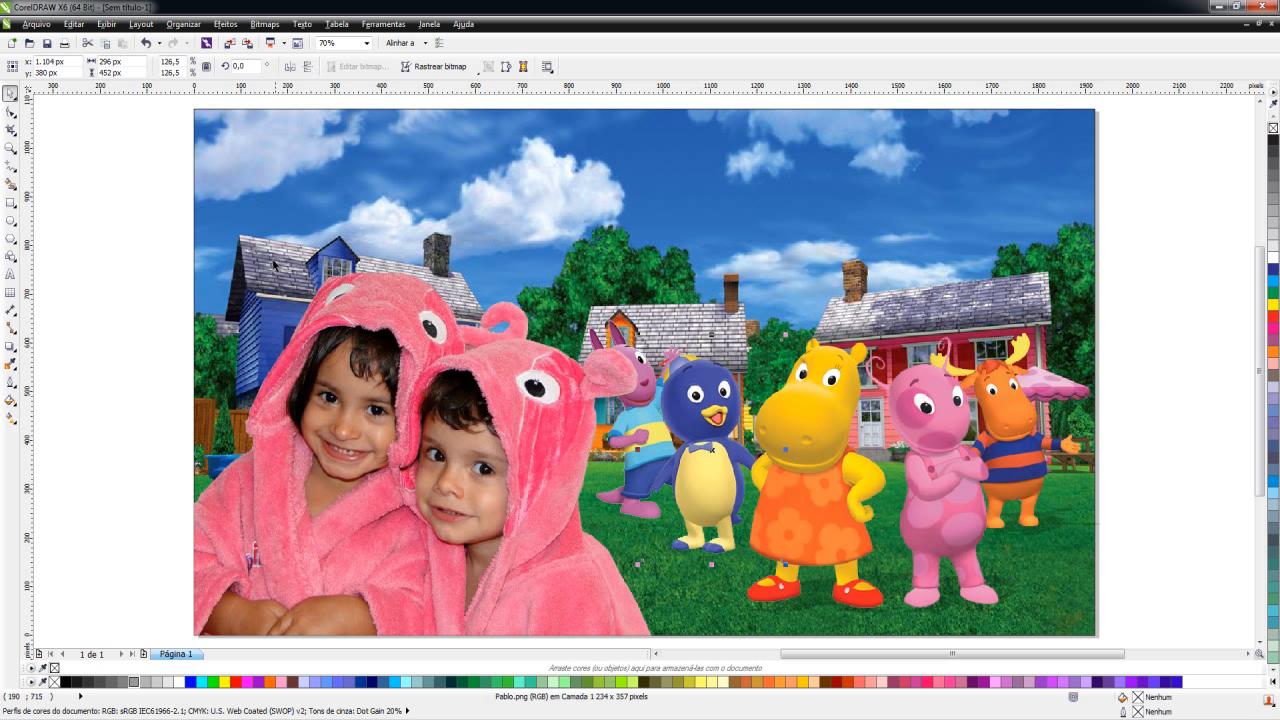
left_click(10, 345)
left_click(63, 67)
left_click(55, 189)
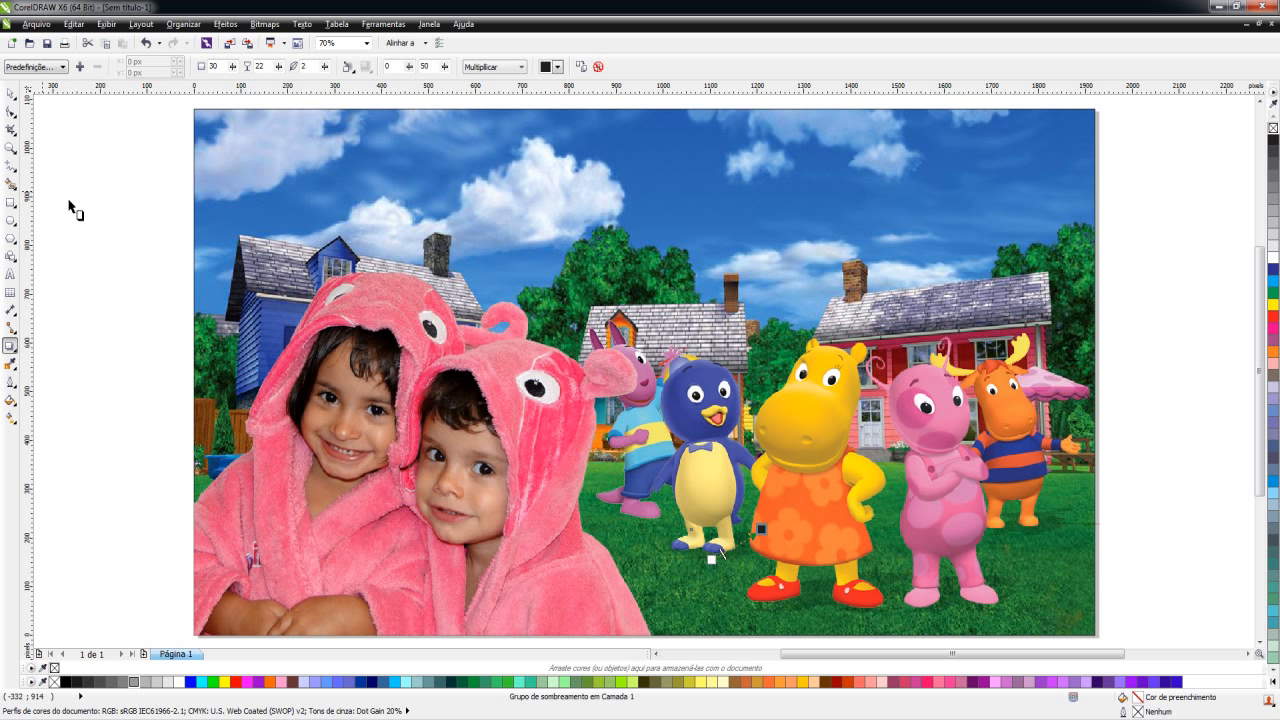
key("space")
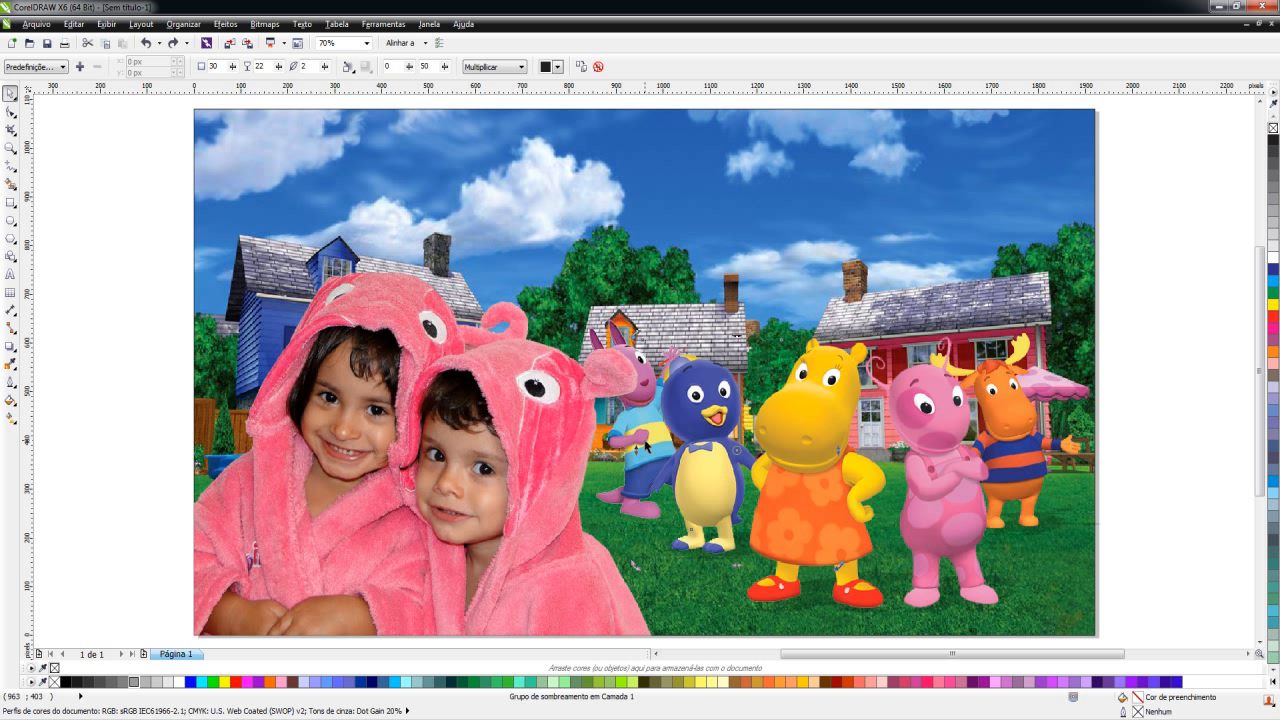
Step: Select the Austin image behind the penguin and apply the Backy drop shadow preset to it
left_click(647, 447)
left_click(647, 447, "alt")
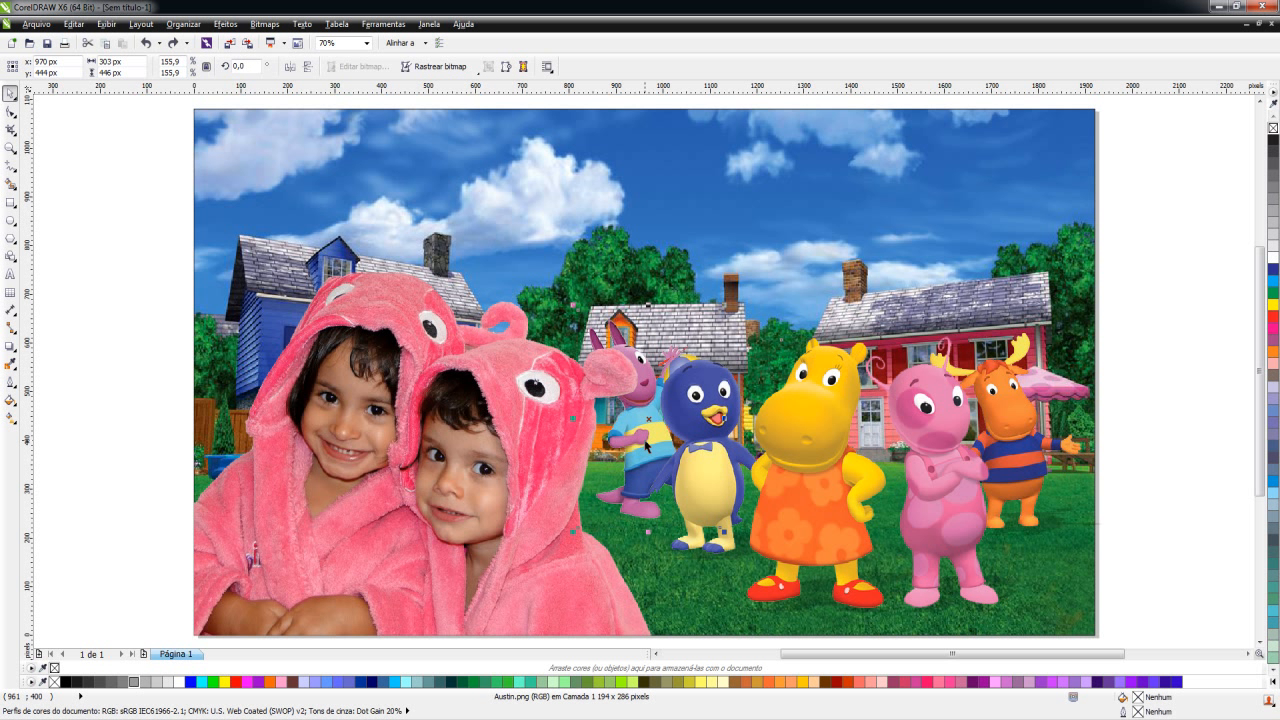
left_click(11, 346)
left_click(61, 67)
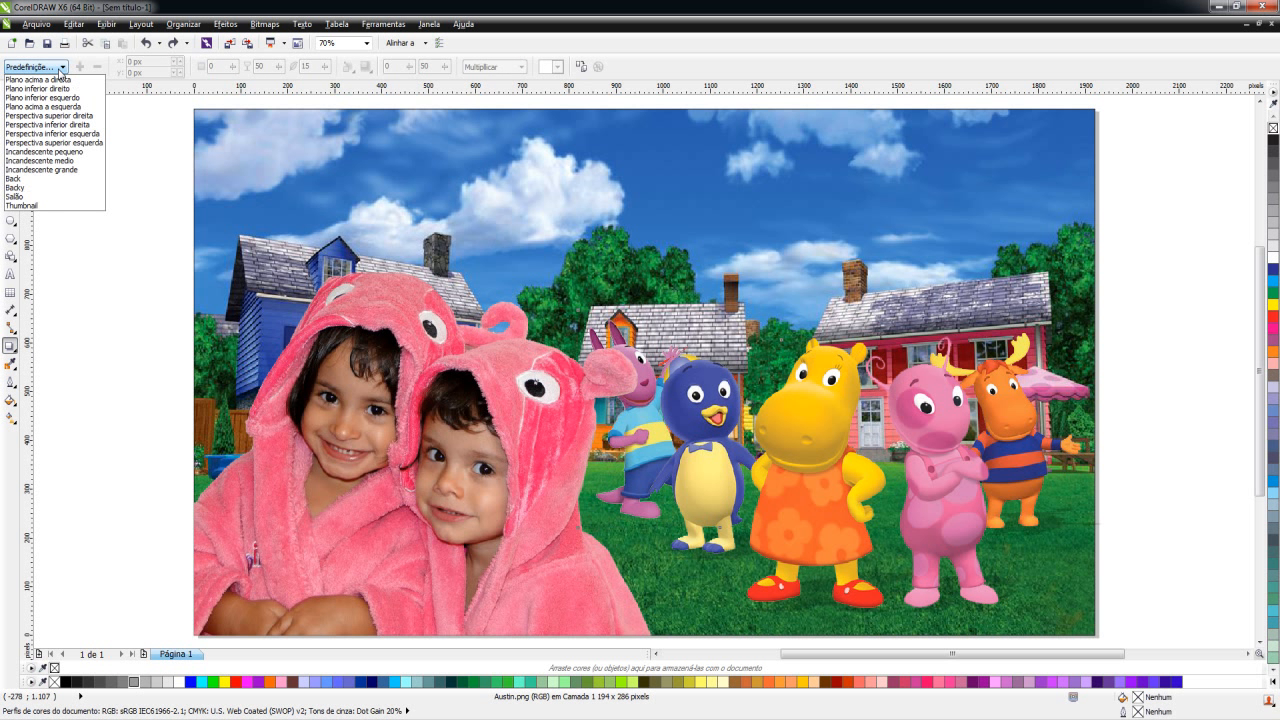
left_click(29, 188)
left_click(12, 96)
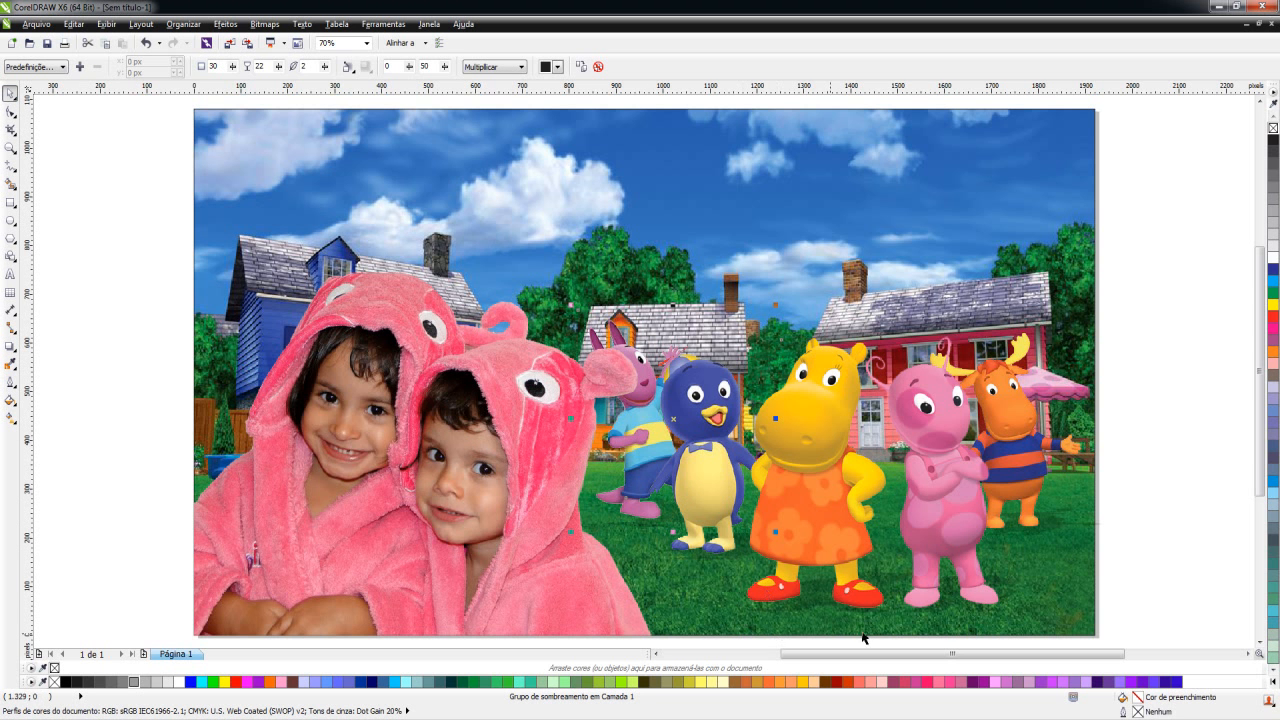
key("Escape")
Step: Separate the Tyrone image's drop shadow group so the image and its shadow become independent objects
scroll(952, 572, "up", 2)
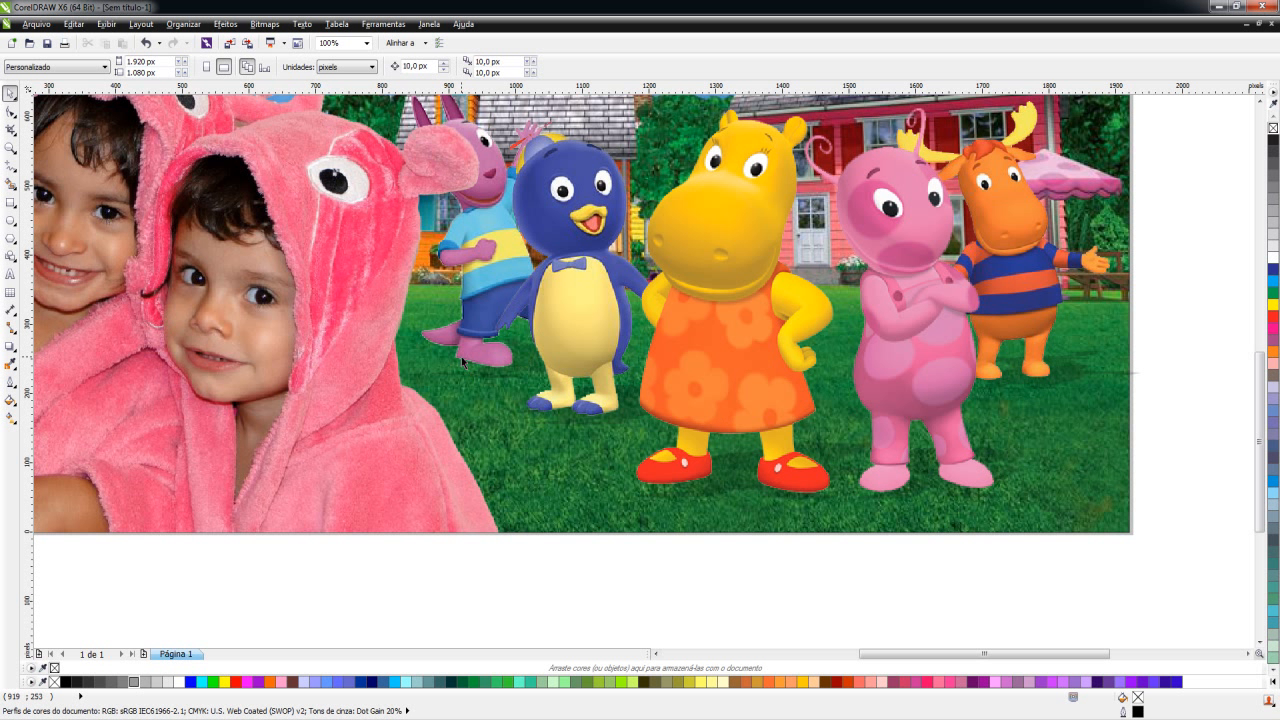
left_click(1041, 379)
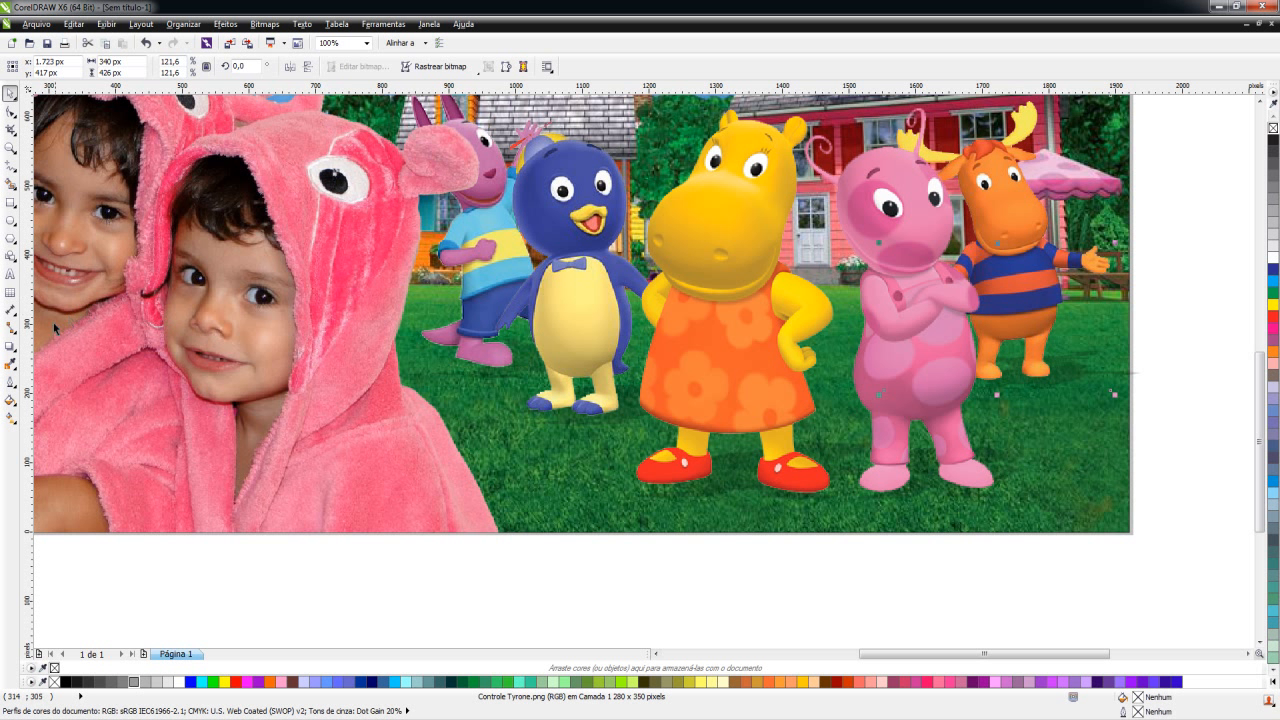
left_click(10, 346)
left_click_drag(1047, 388, 1044, 393)
left_click(183, 24)
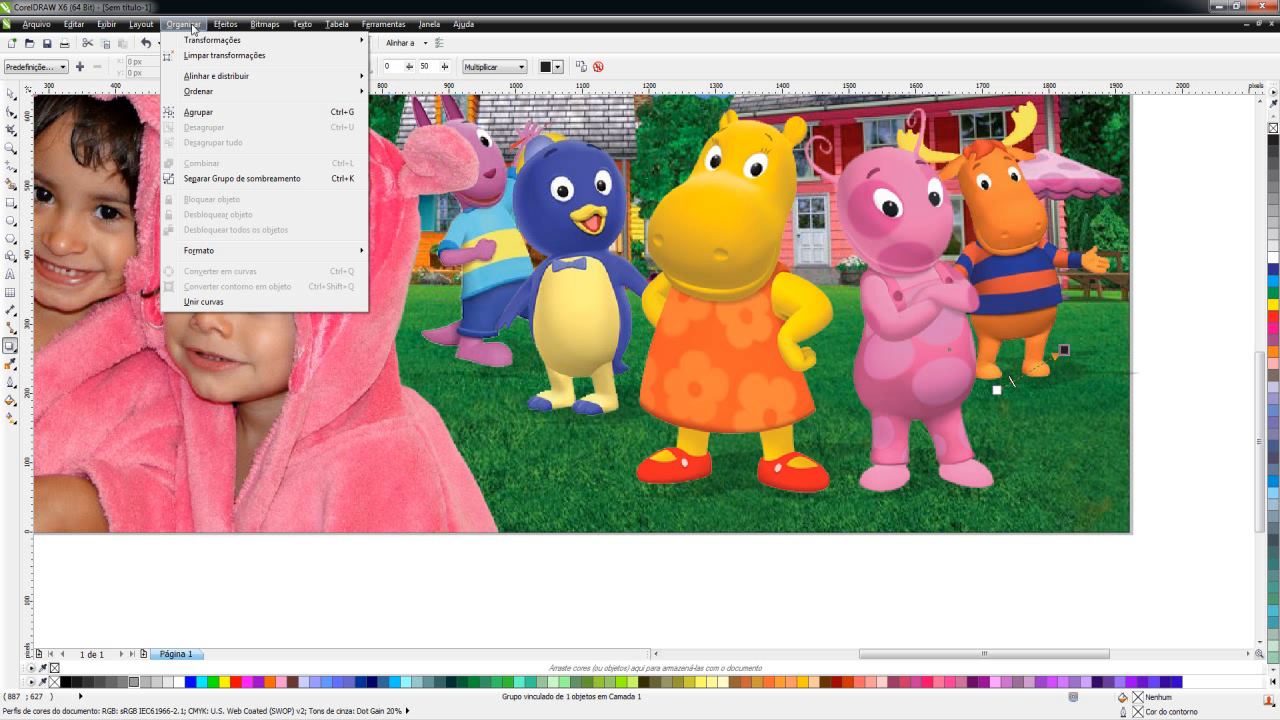
left_click(211, 186)
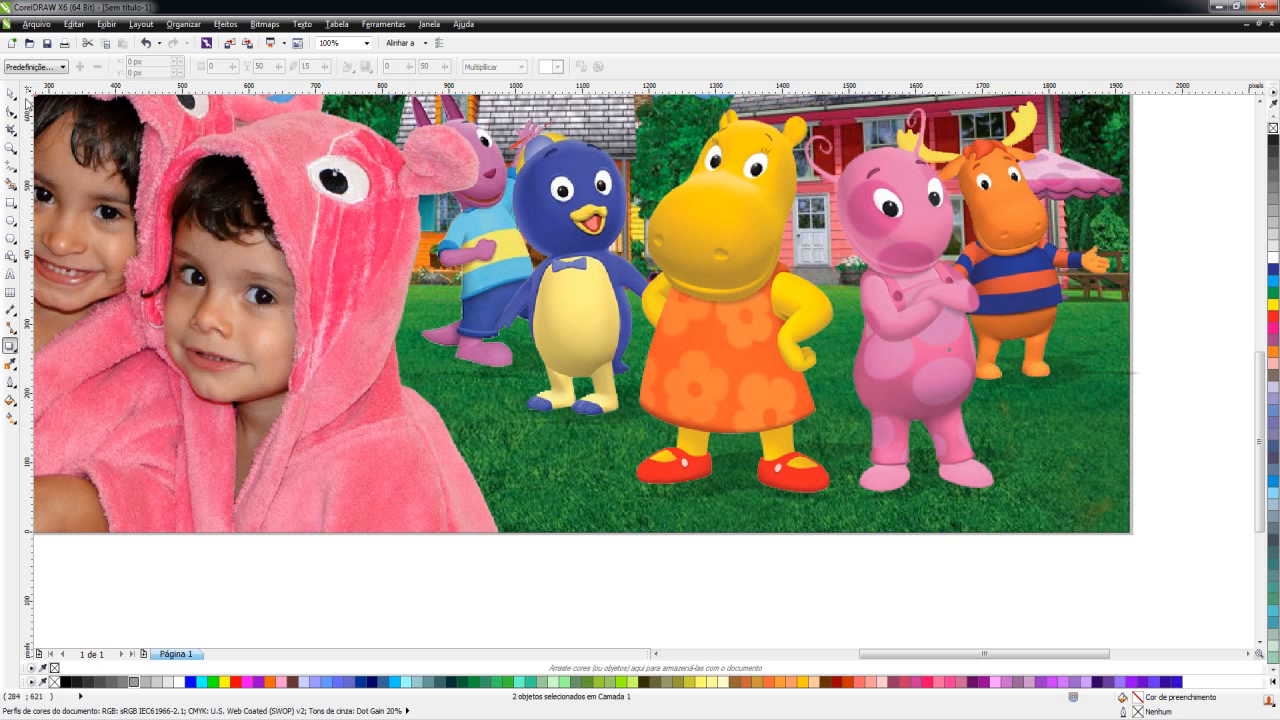
Step: Nudge the Tyrone image alone down onto its shadow, to a Y position of 397 px
left_click(1155, 447)
left_click(1041, 390)
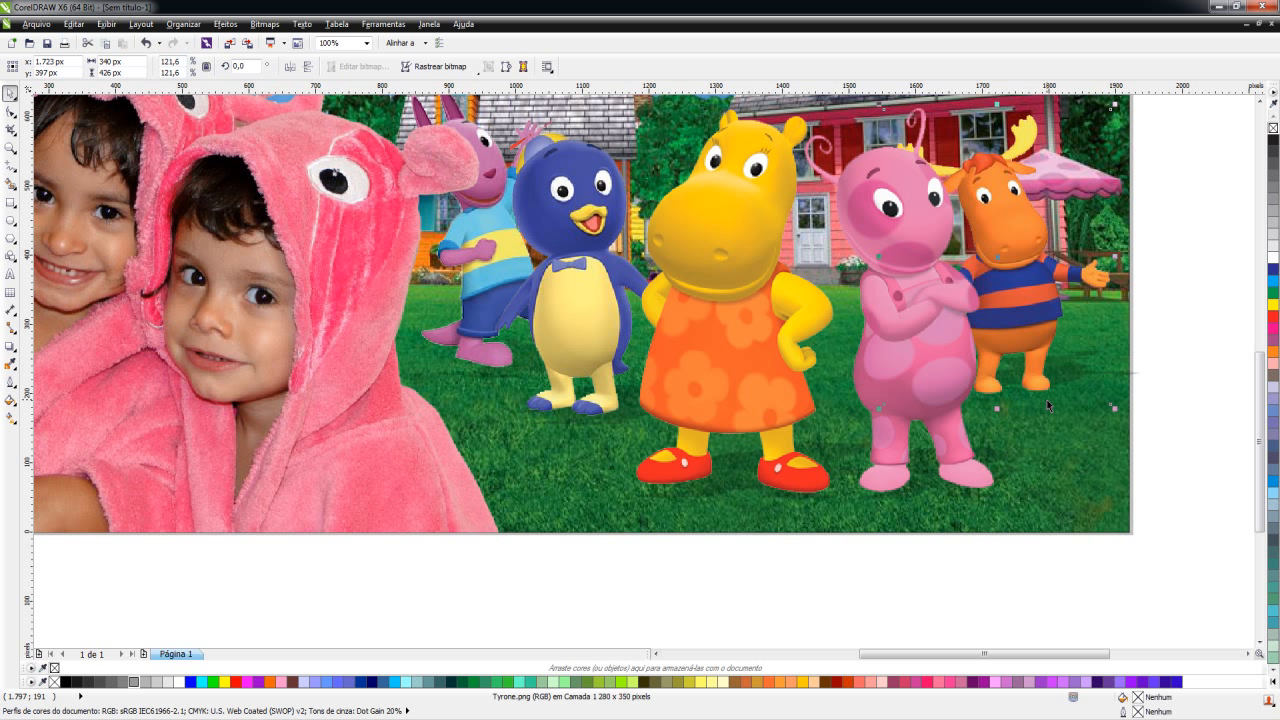
key("Down")
left_click(1151, 396)
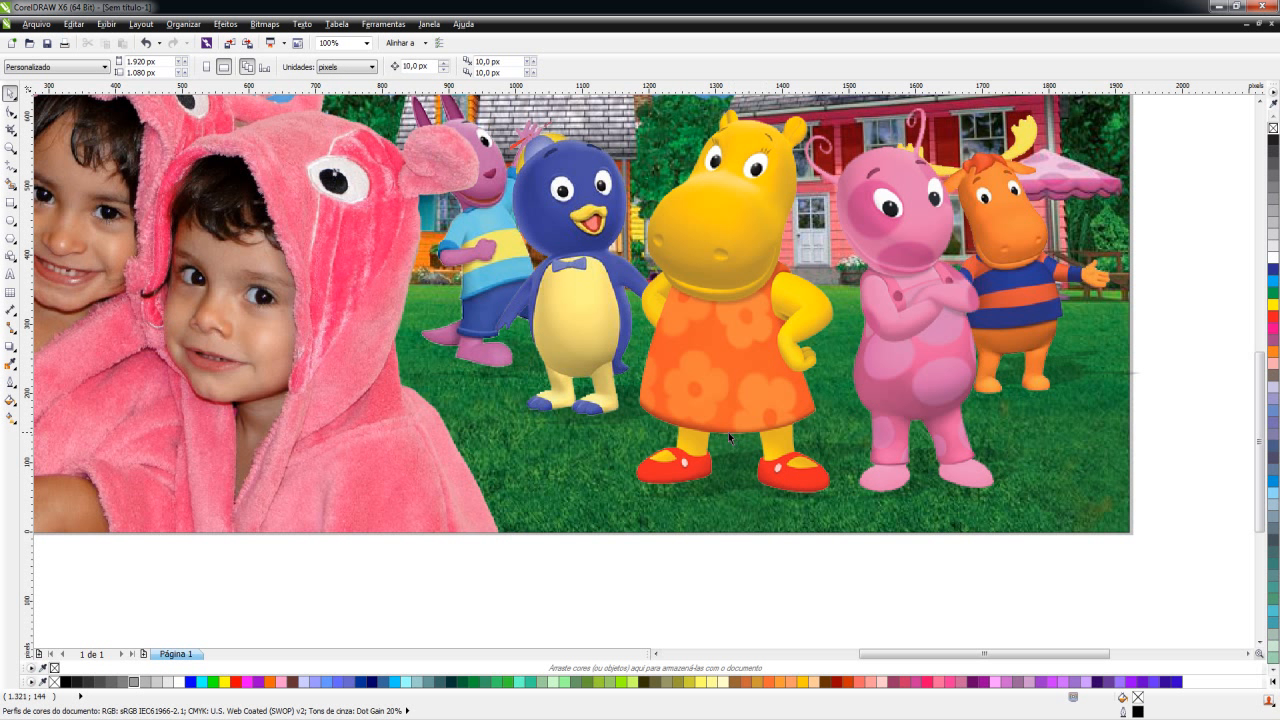
Step: Separate the Pablo image's drop shadow group into an independent image and shadow
left_click(581, 304)
left_click_drag(581, 302, 581, 303)
left_click(10, 346)
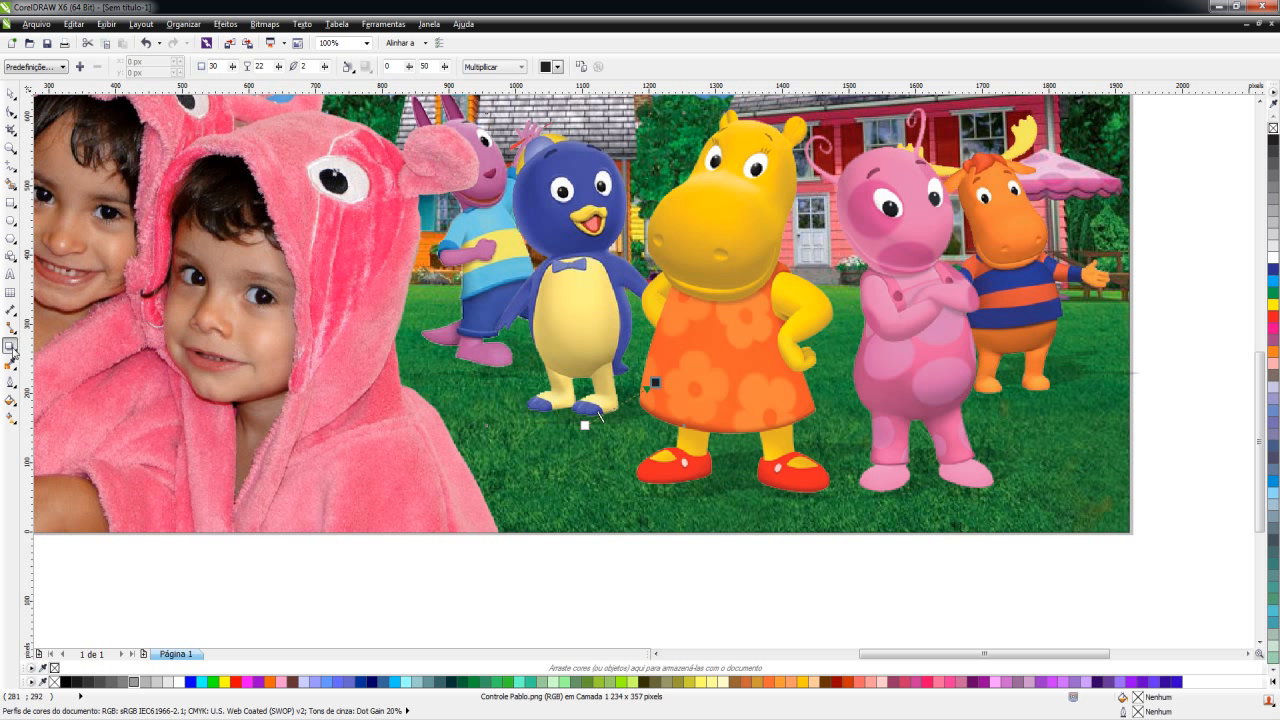
left_click_drag(650, 372, 638, 352)
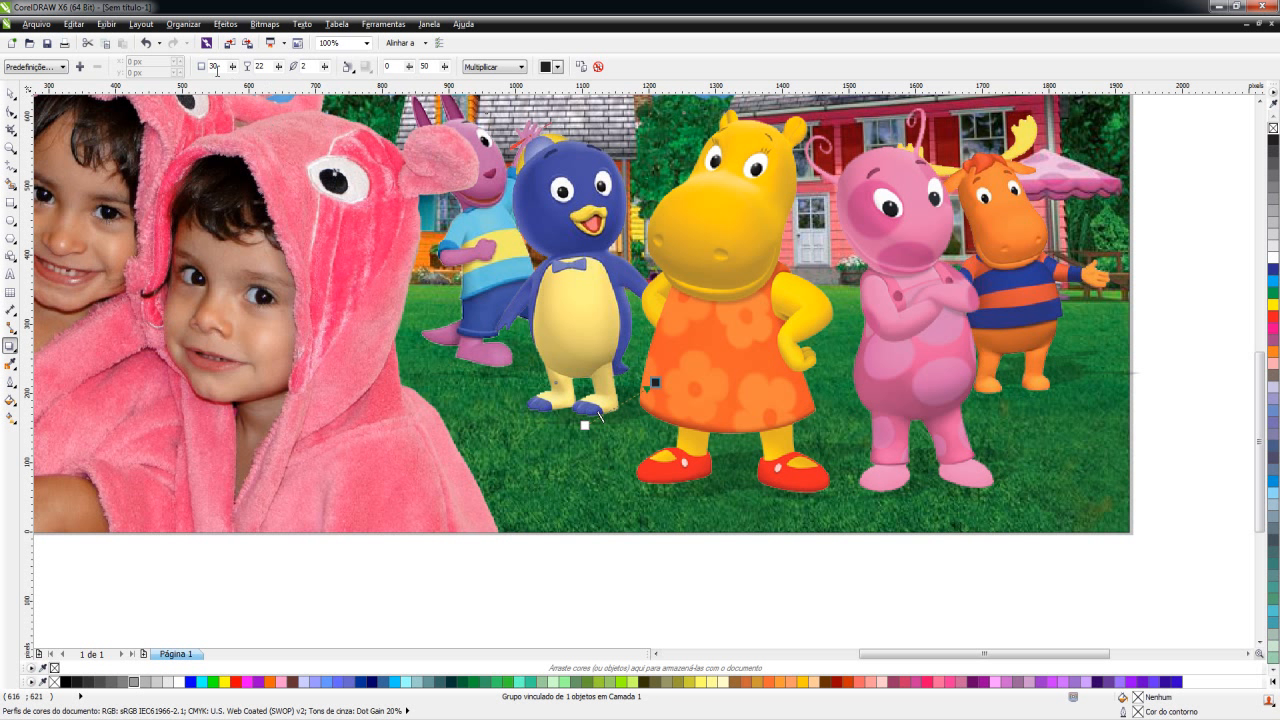
left_click(183, 23)
left_click(212, 184)
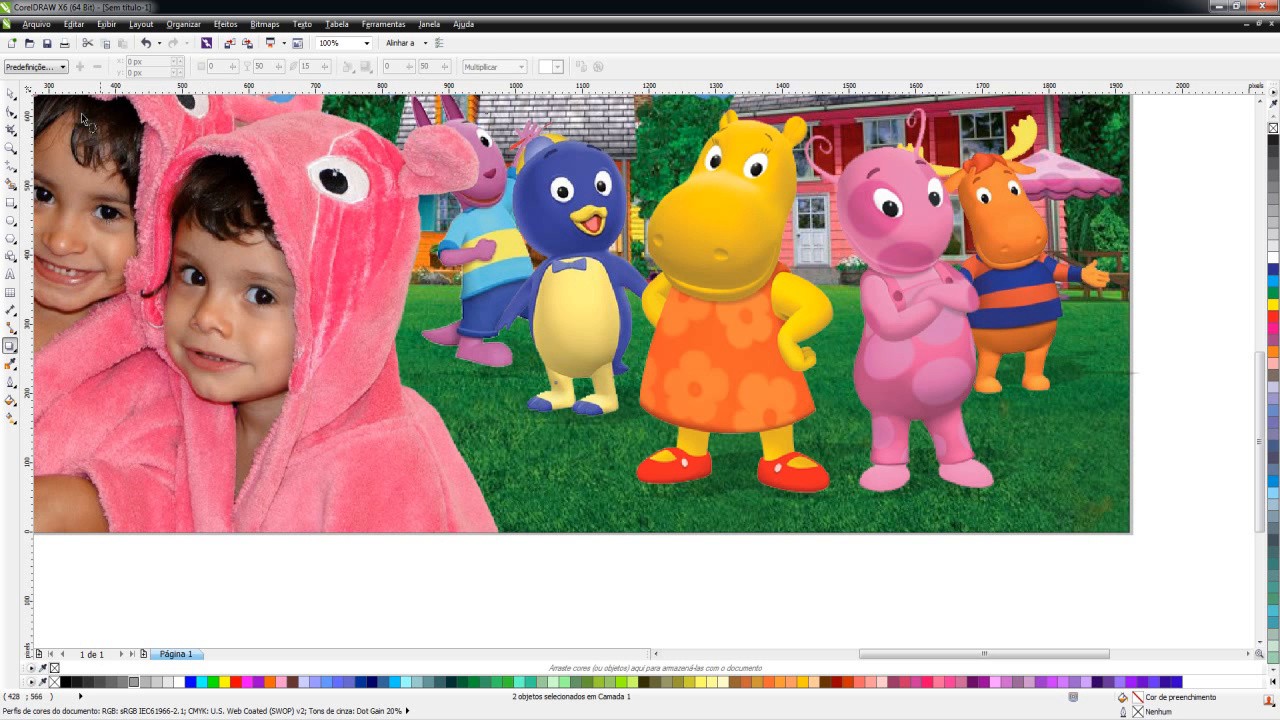
Step: Nudge the Pablo image alone down toward its shadow, to a Y position of 370 px
left_click(10, 92)
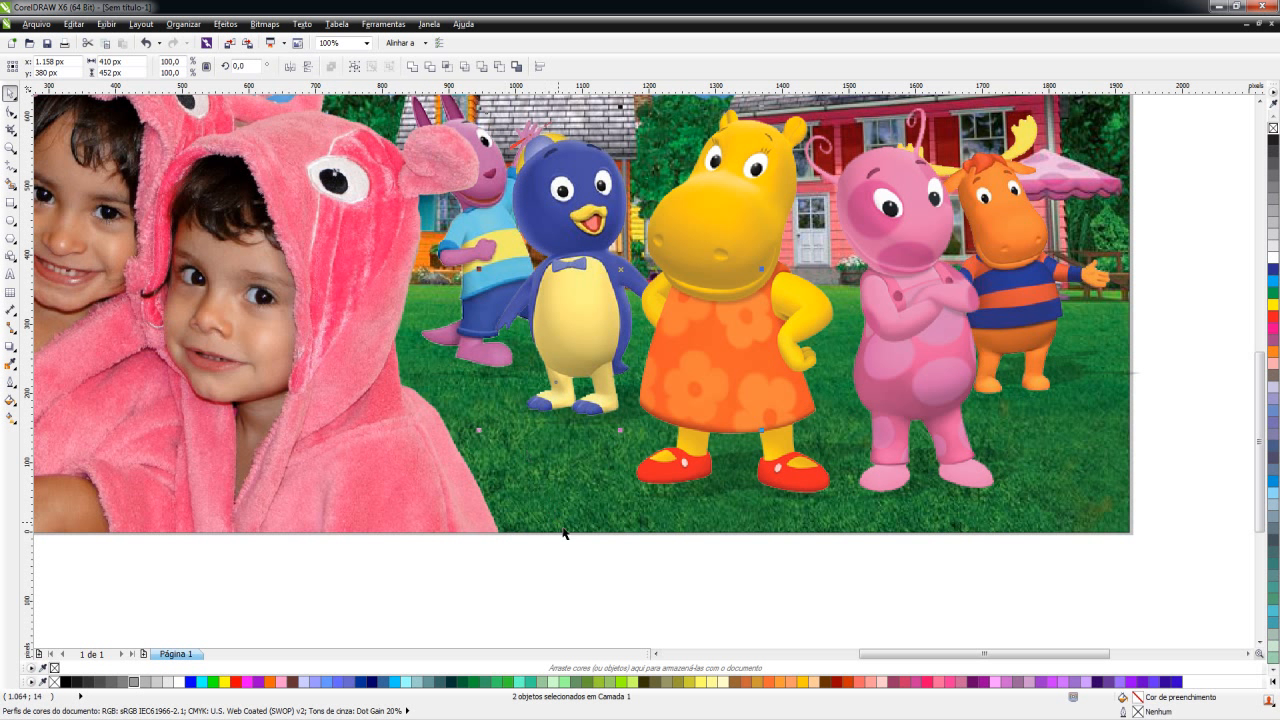
left_click(572, 575)
left_click(594, 374)
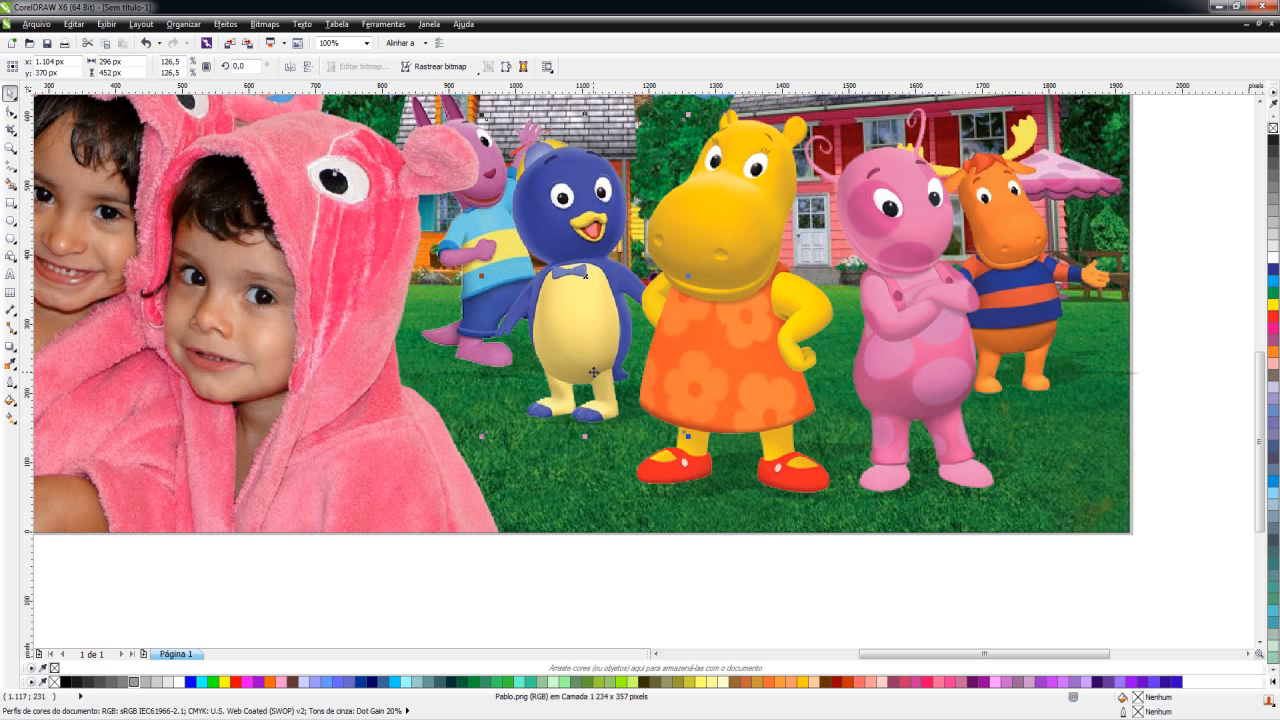
left_click(545, 562)
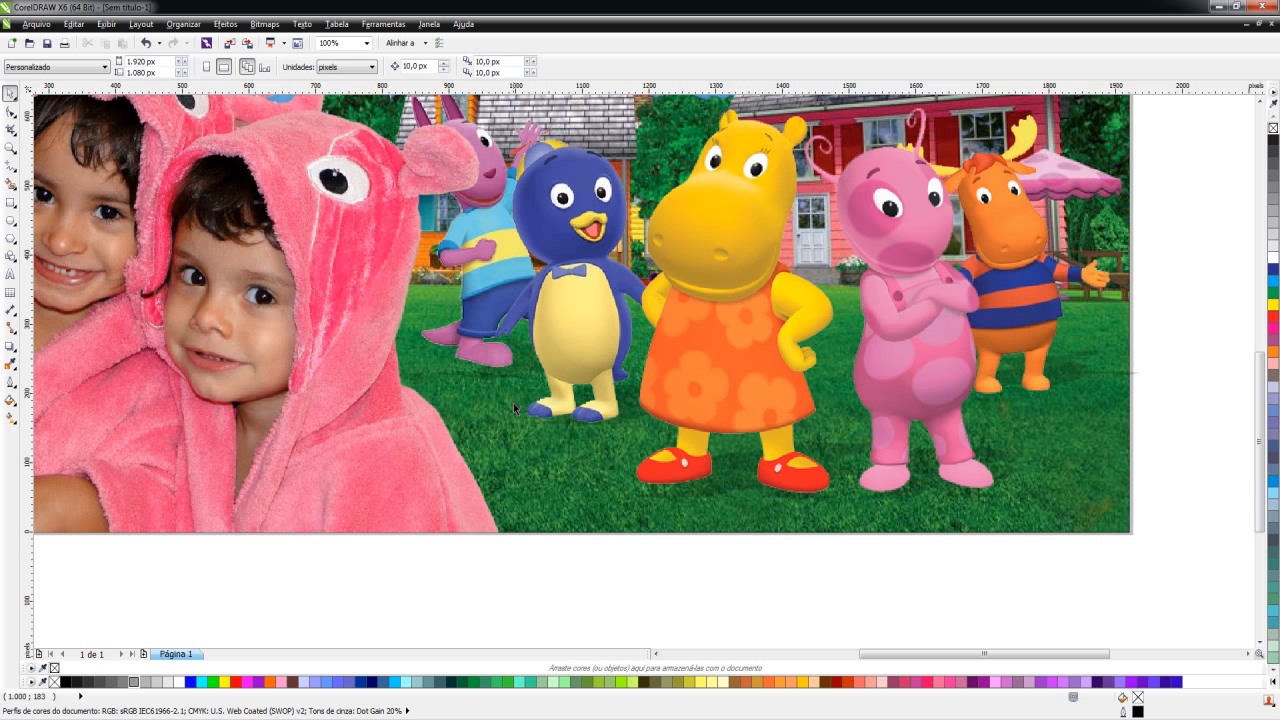
Step: Separate the Austin image's drop shadow group into an independent image and shadow
left_click(490, 250)
left_click(482, 290, "alt")
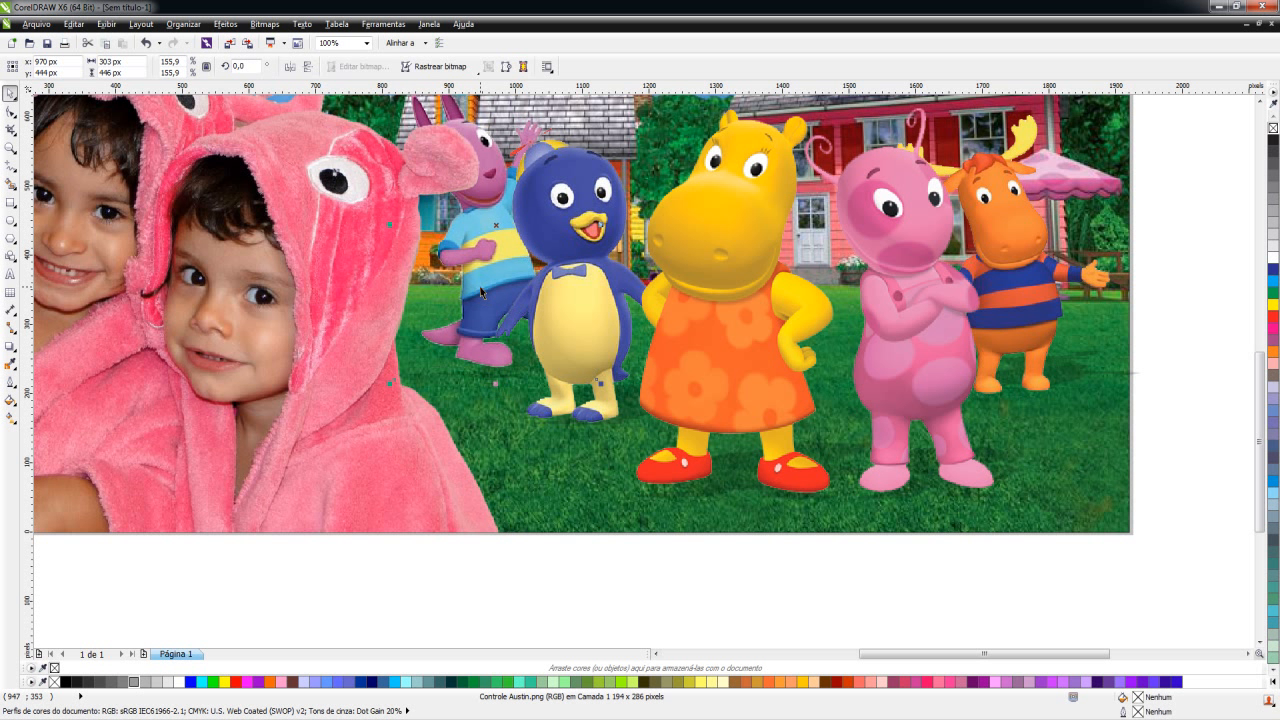
left_click(12, 346)
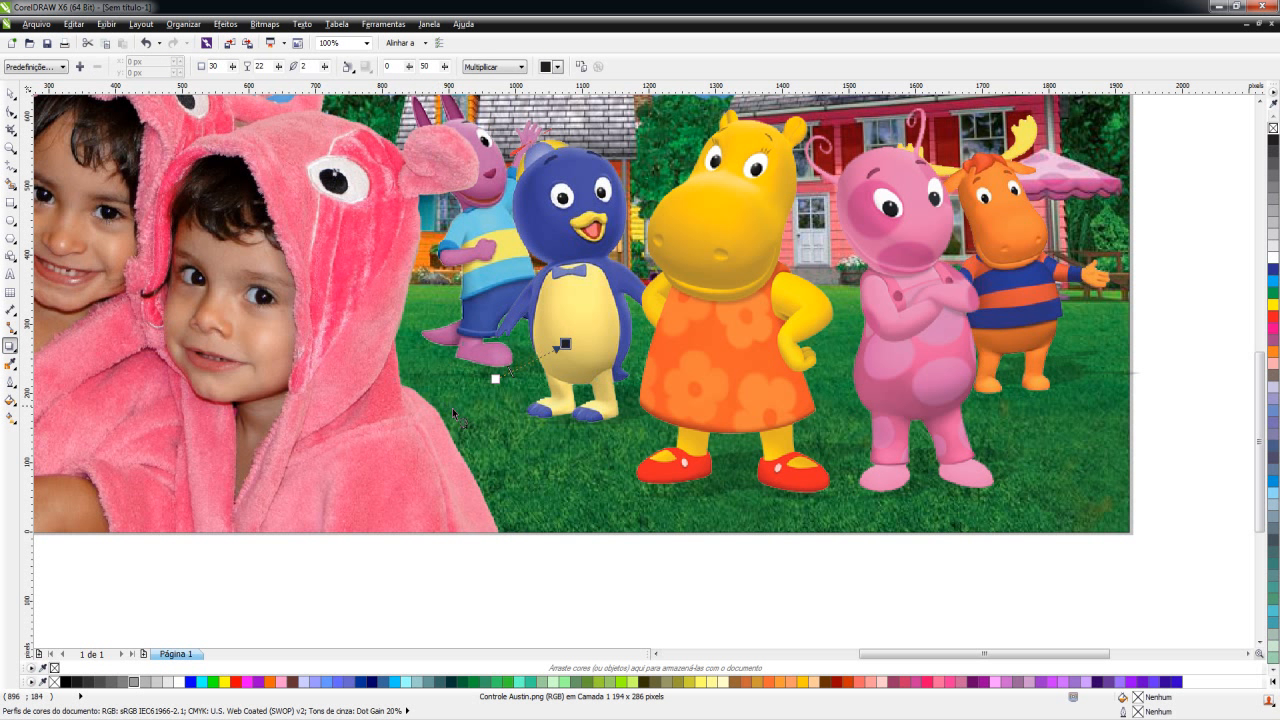
left_click(193, 24)
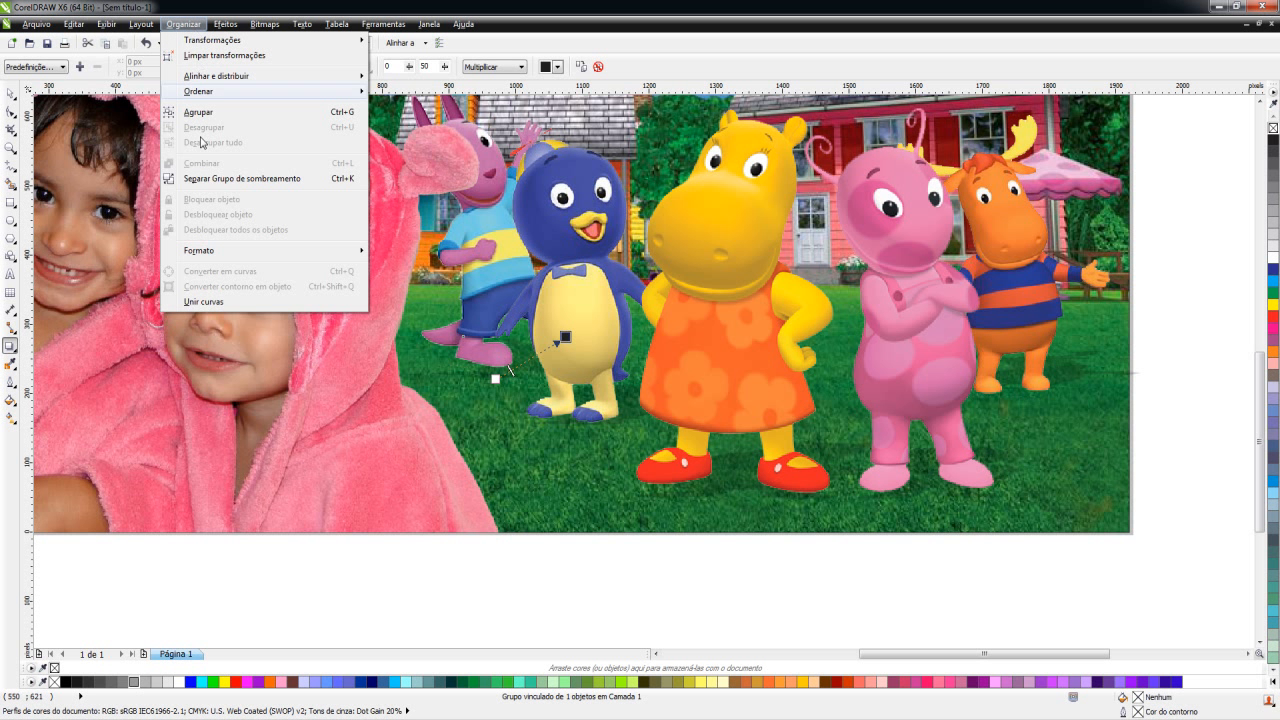
left_click(205, 178)
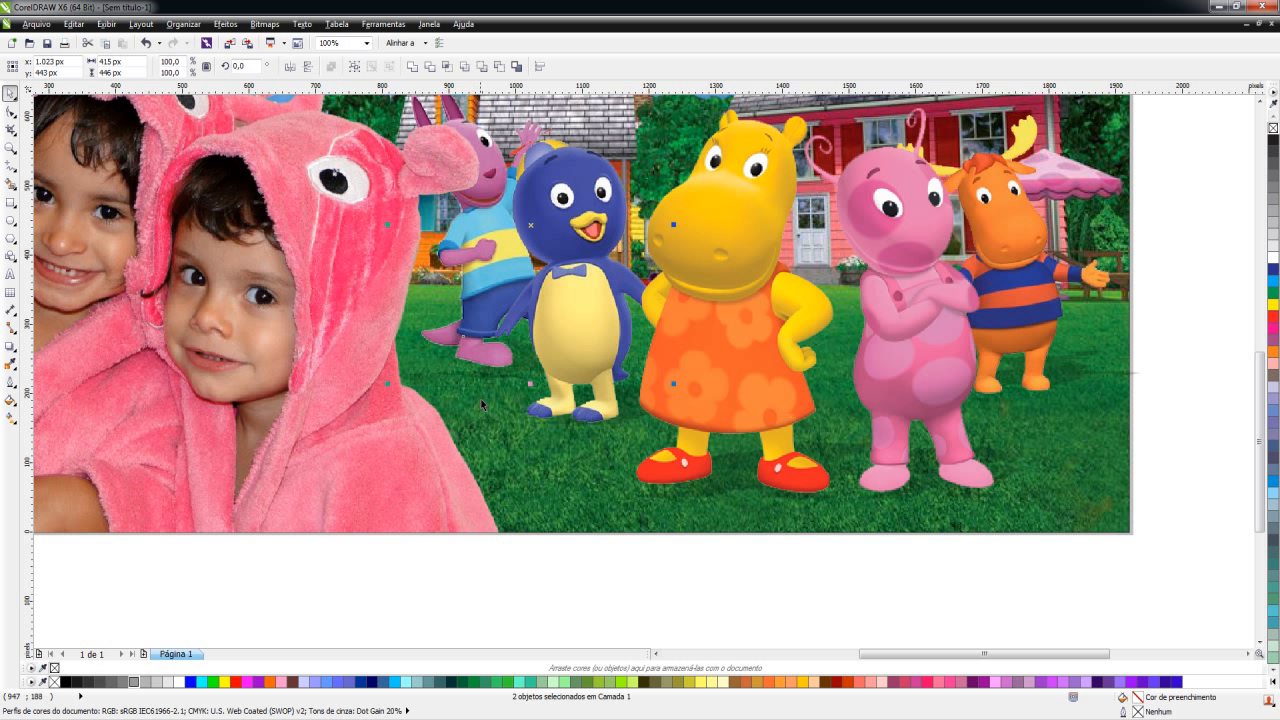
Step: Nudge the Austin image alone down toward its shadow, to a Y position of 433 px, and deselect it
left_click(513, 590)
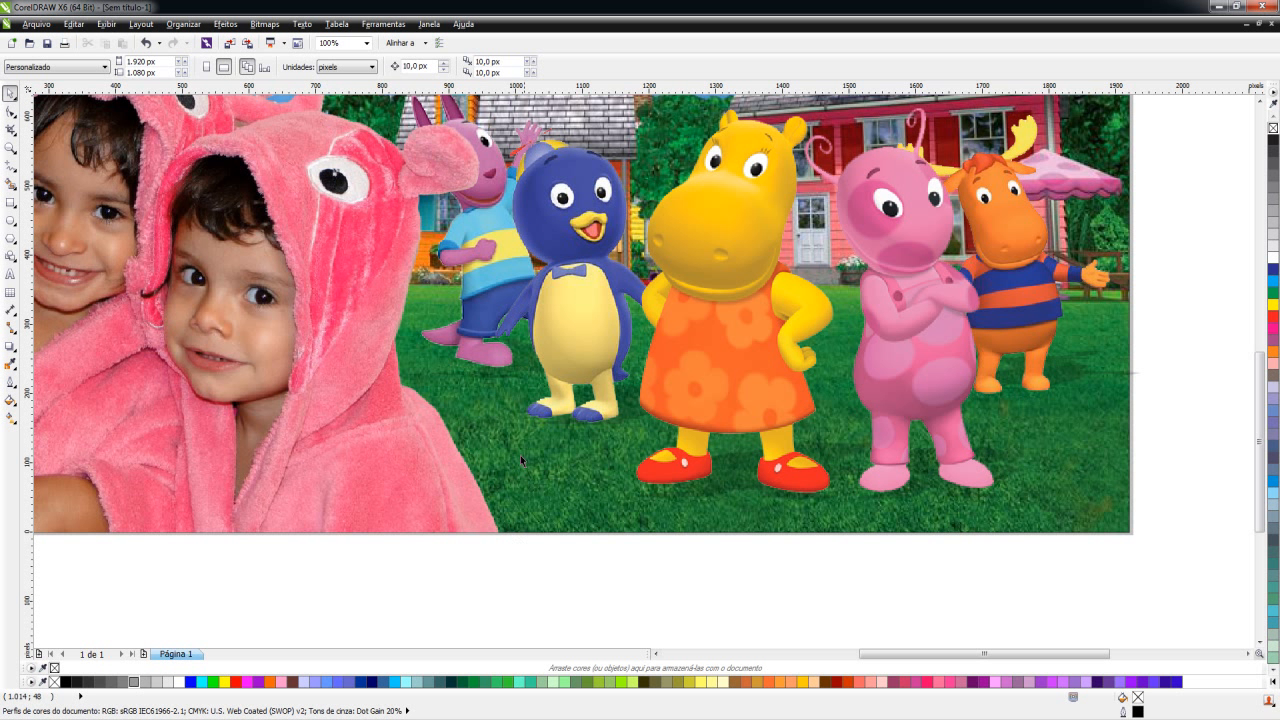
left_click(496, 376)
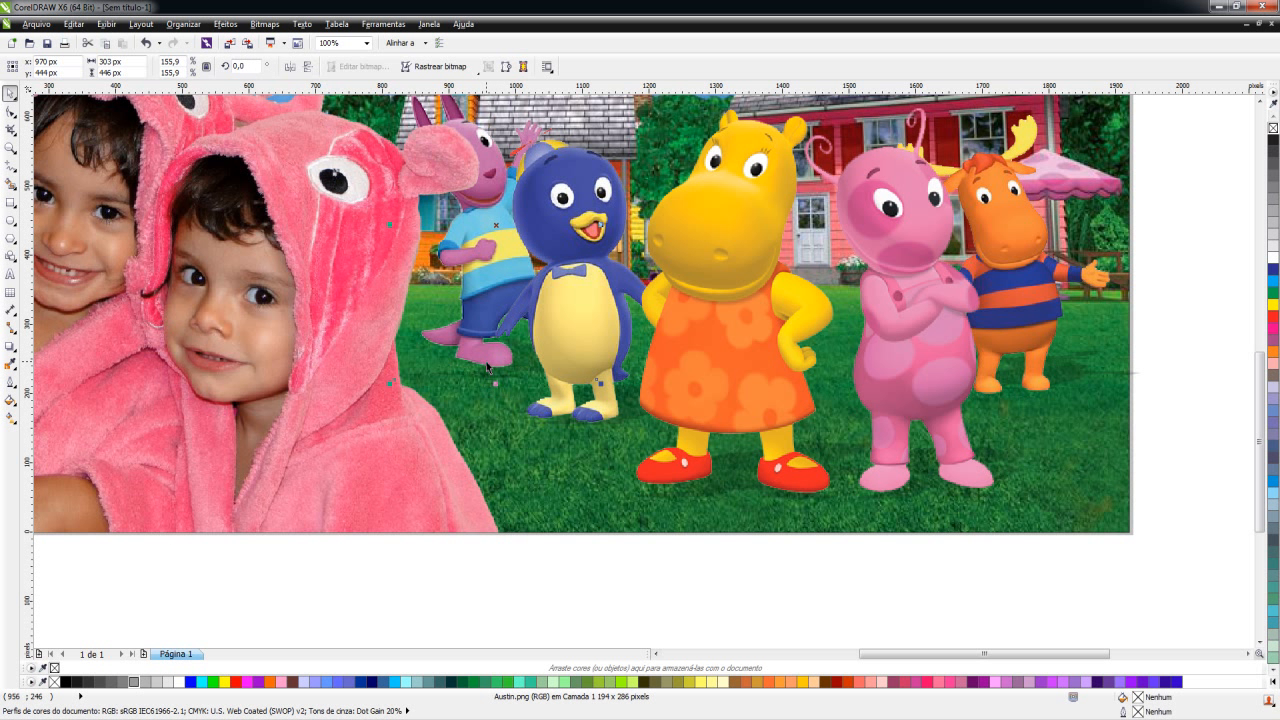
key("Down")
key("Down")
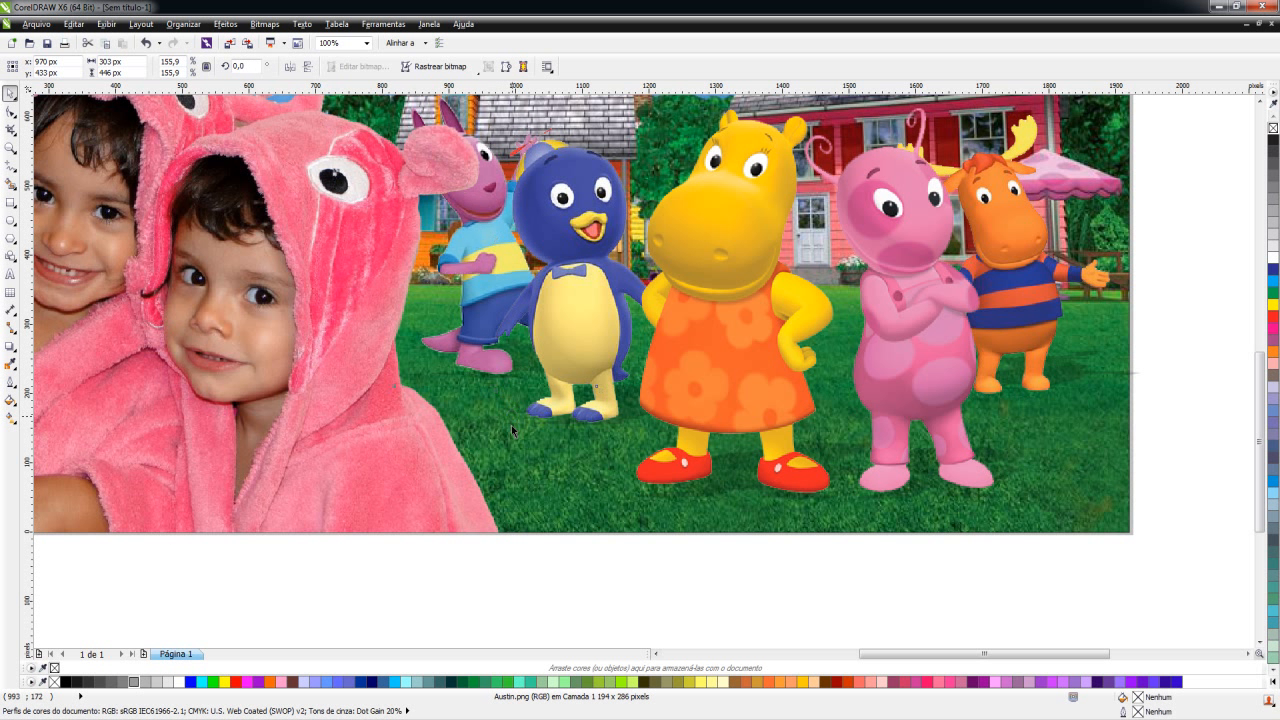
key("Escape")
Step: PowerClip Tyrone's shadow, which sticks out past the page edge, inside the page-sized background rectangle
scroll(1111, 370, "up", 1)
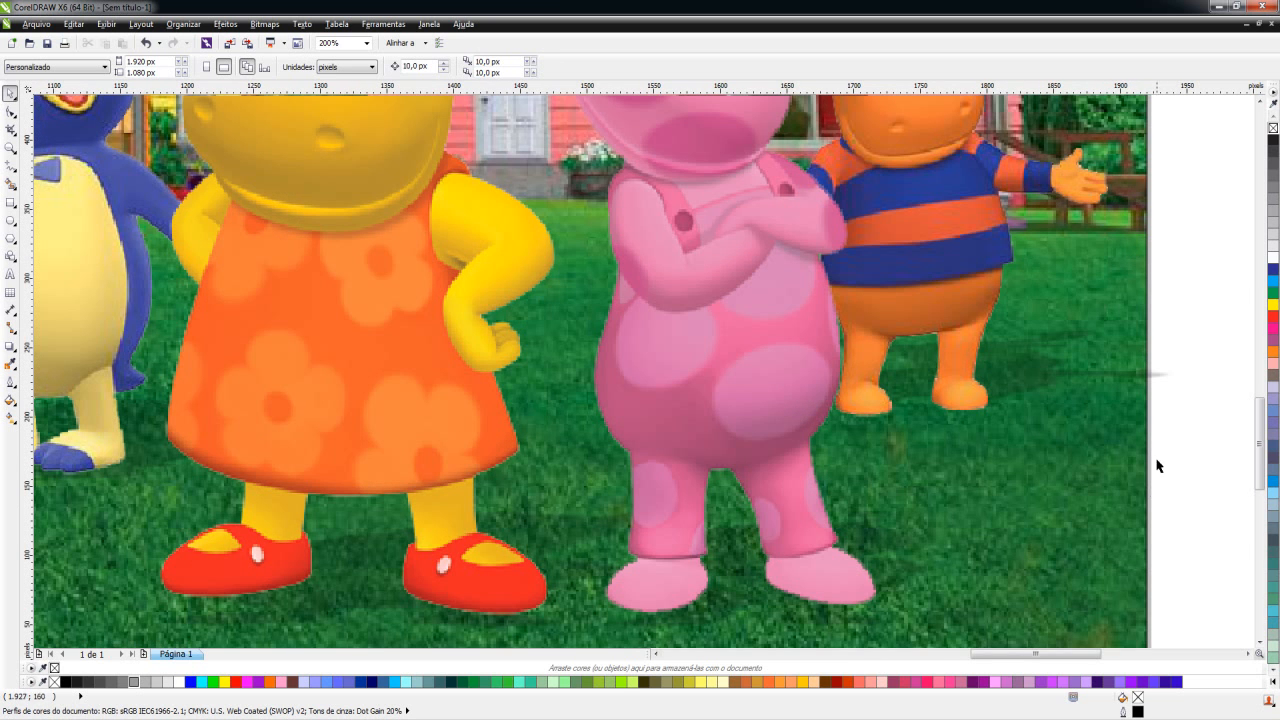
scroll(1128, 401, "down", 1)
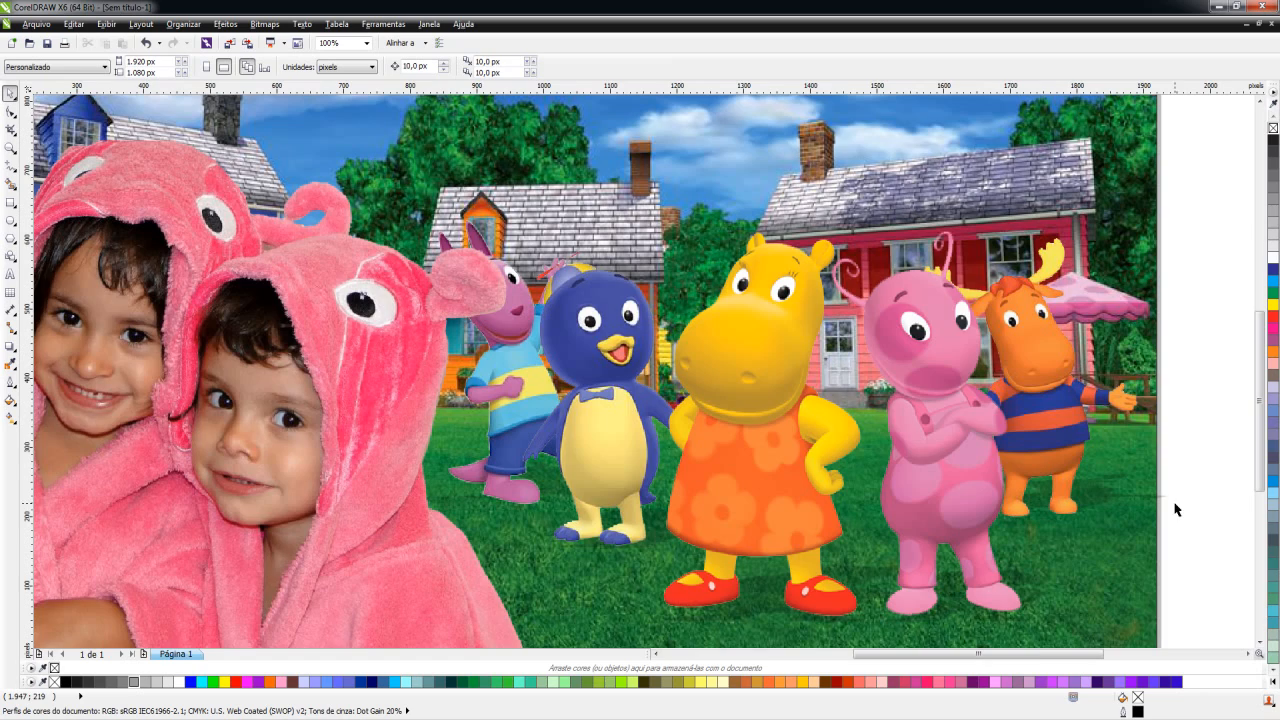
scroll(1178, 500, "up", 1)
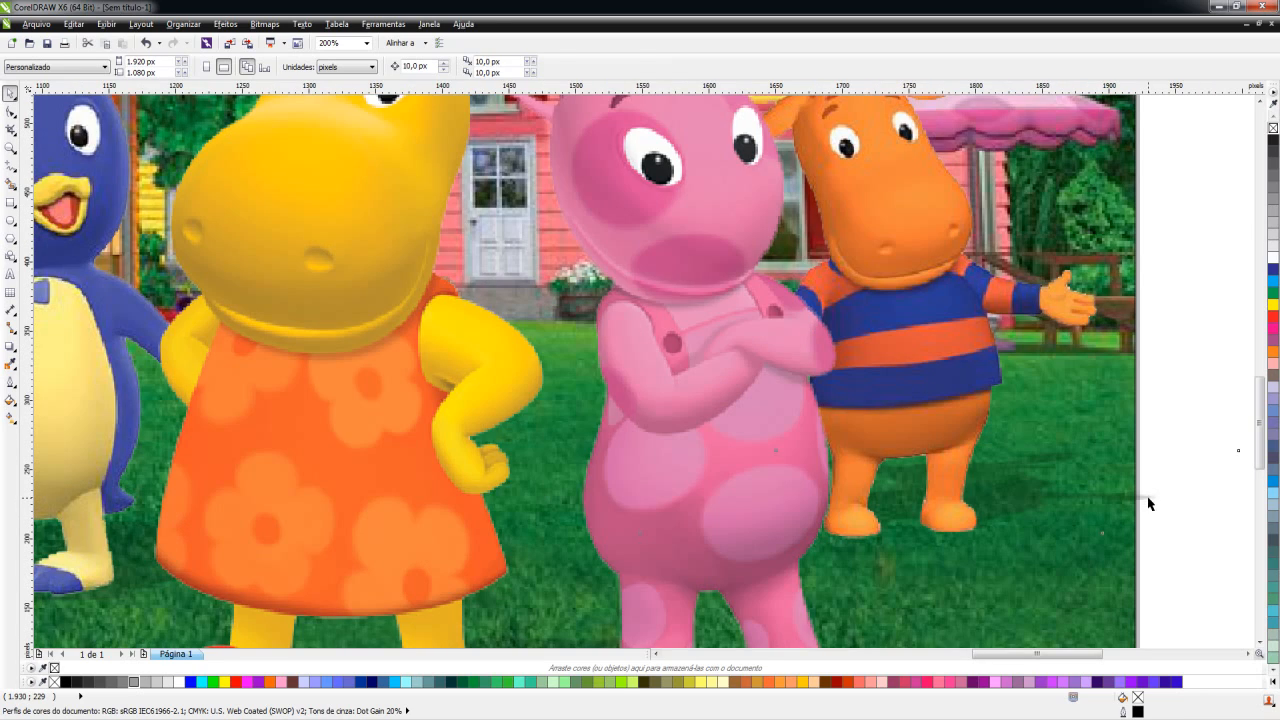
left_click(1148, 503)
scroll(1148, 492, "down", 1)
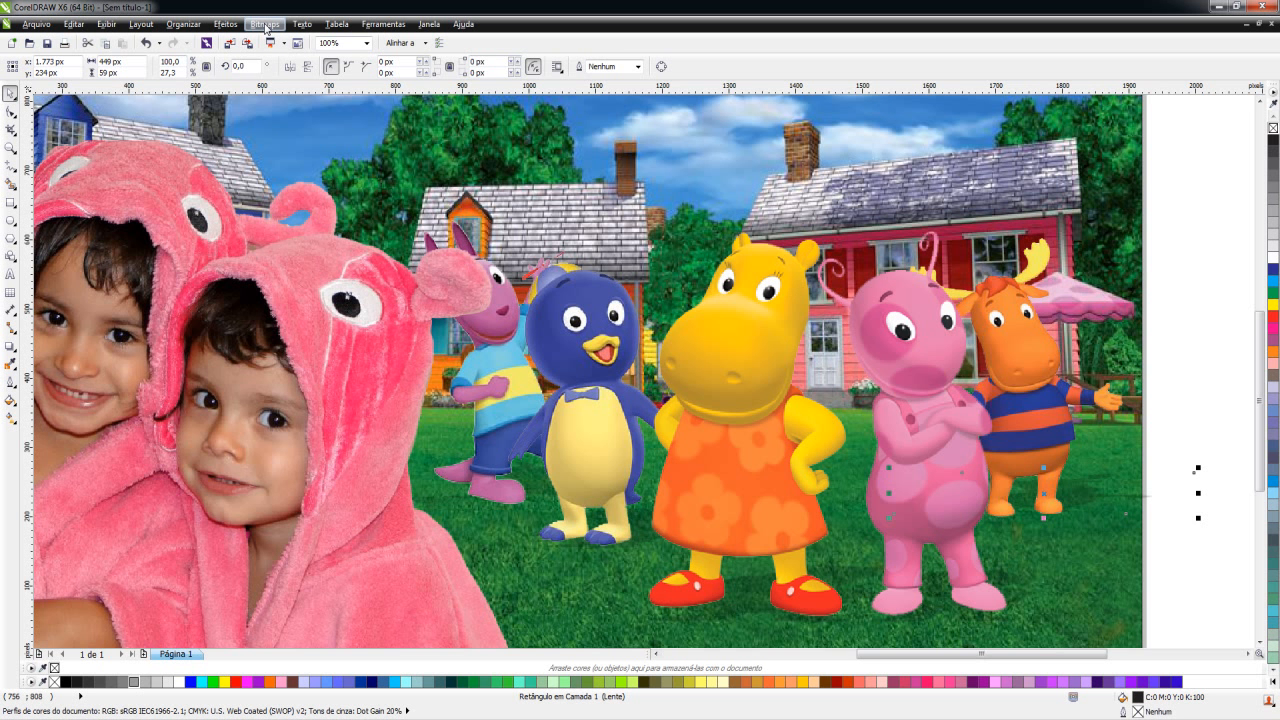
left_click(225, 23)
mouse_move(245, 220)
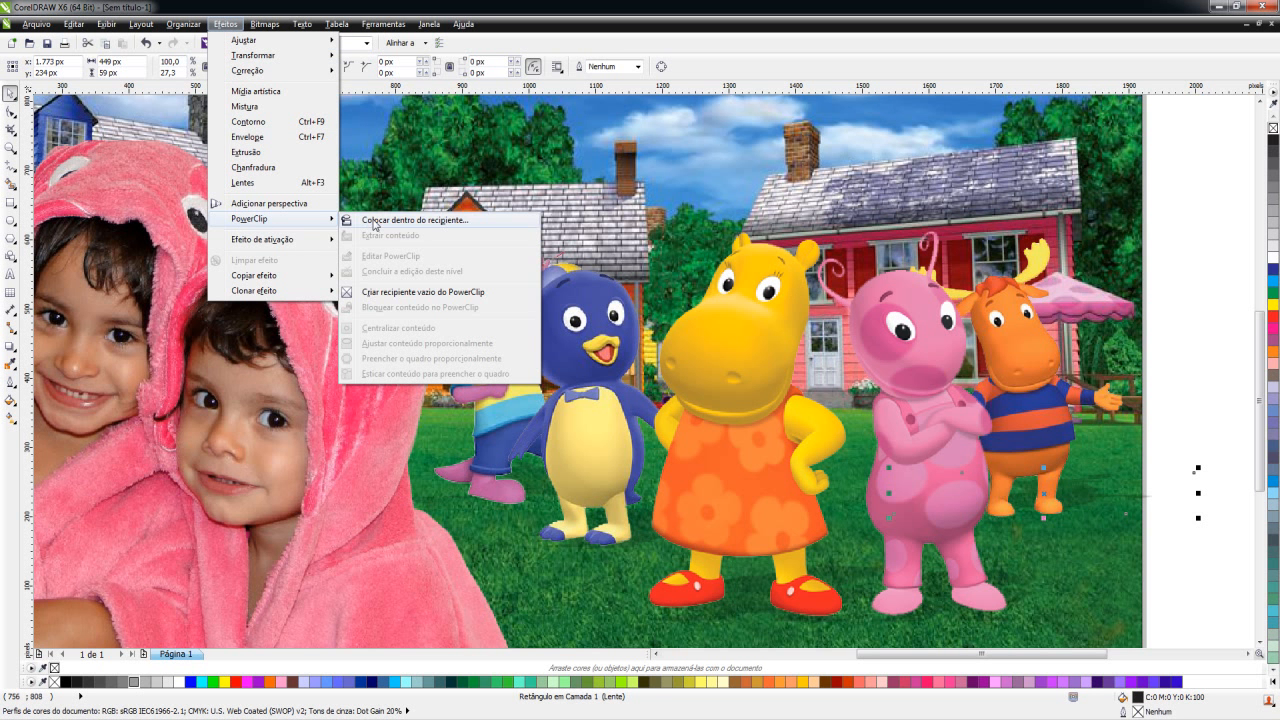
left_click(374, 221)
left_click(1084, 150)
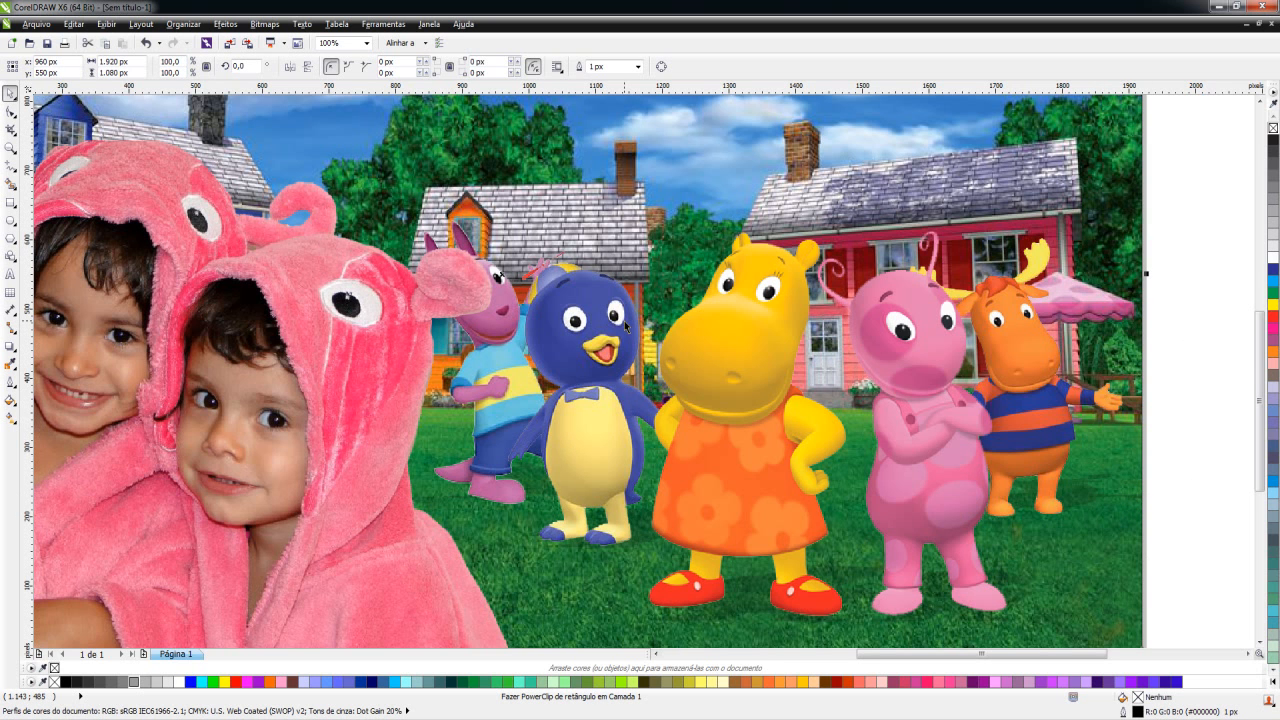
Step: Add the two children's first names in capitals, joined by "E", as FinkHeavy artistic text in the sky
key("shift+F4")
left_click(10, 273)
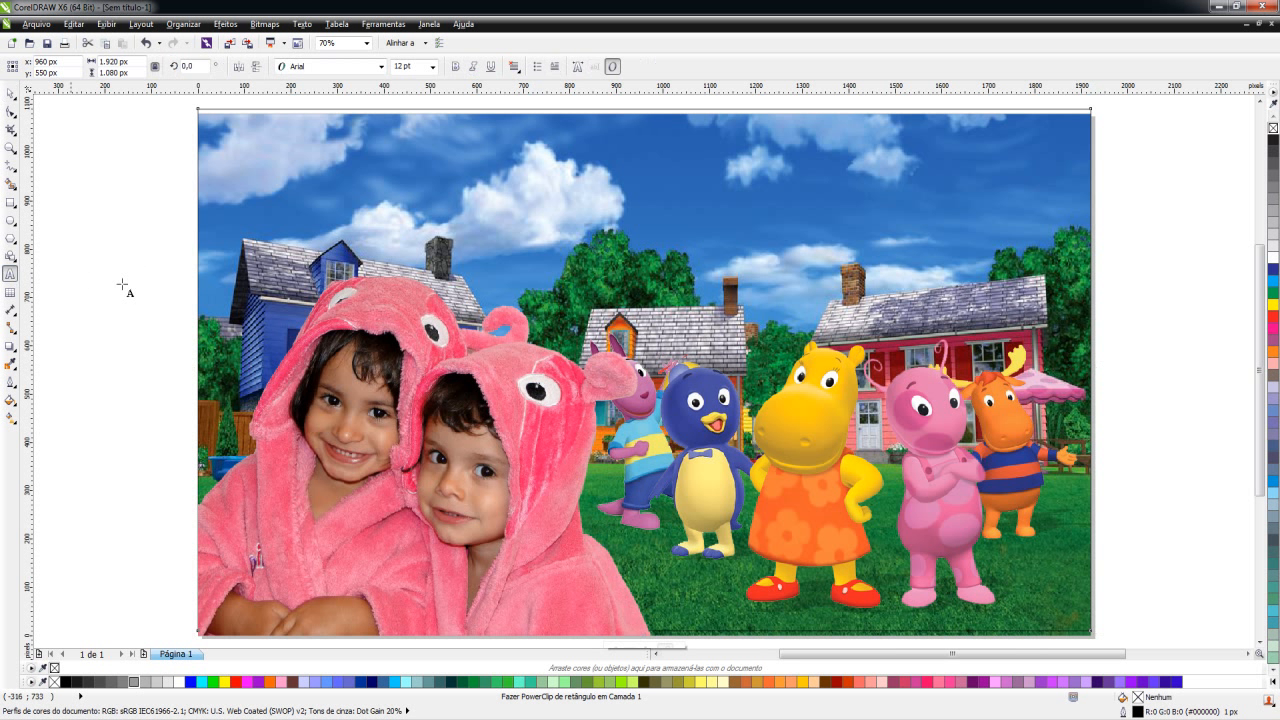
left_click(386, 197)
type("m")
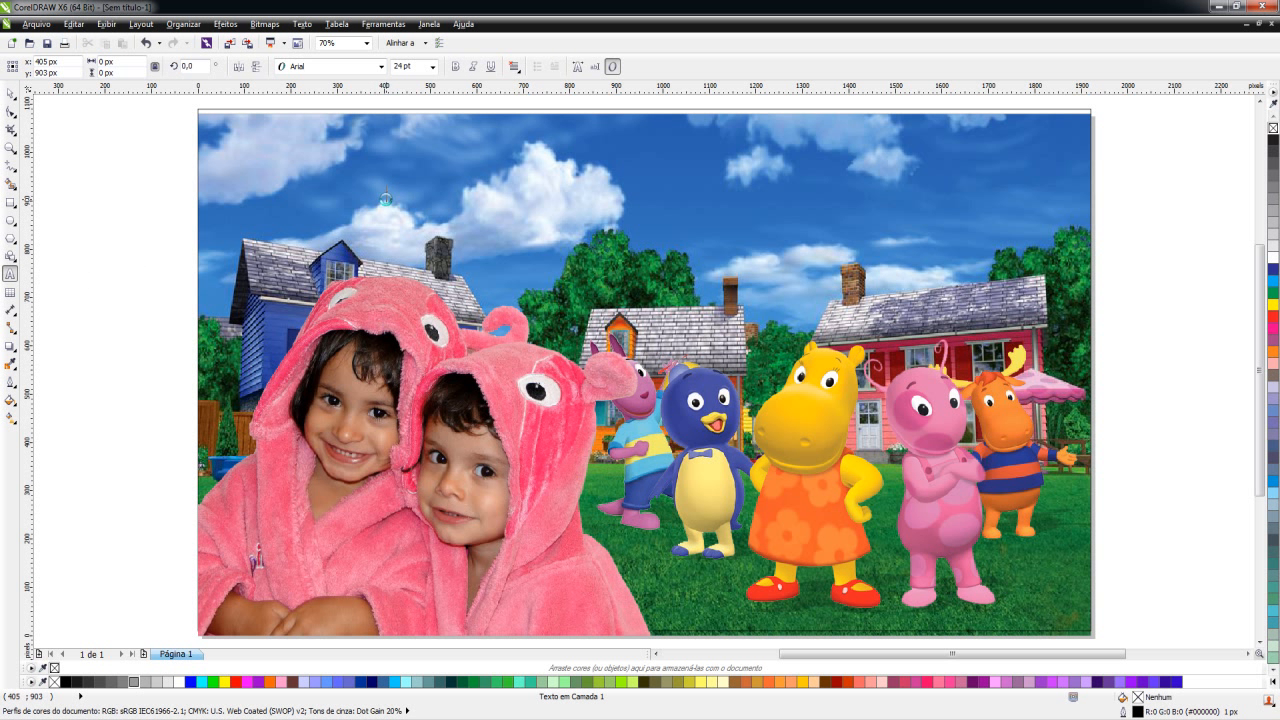
type("MANUEL")
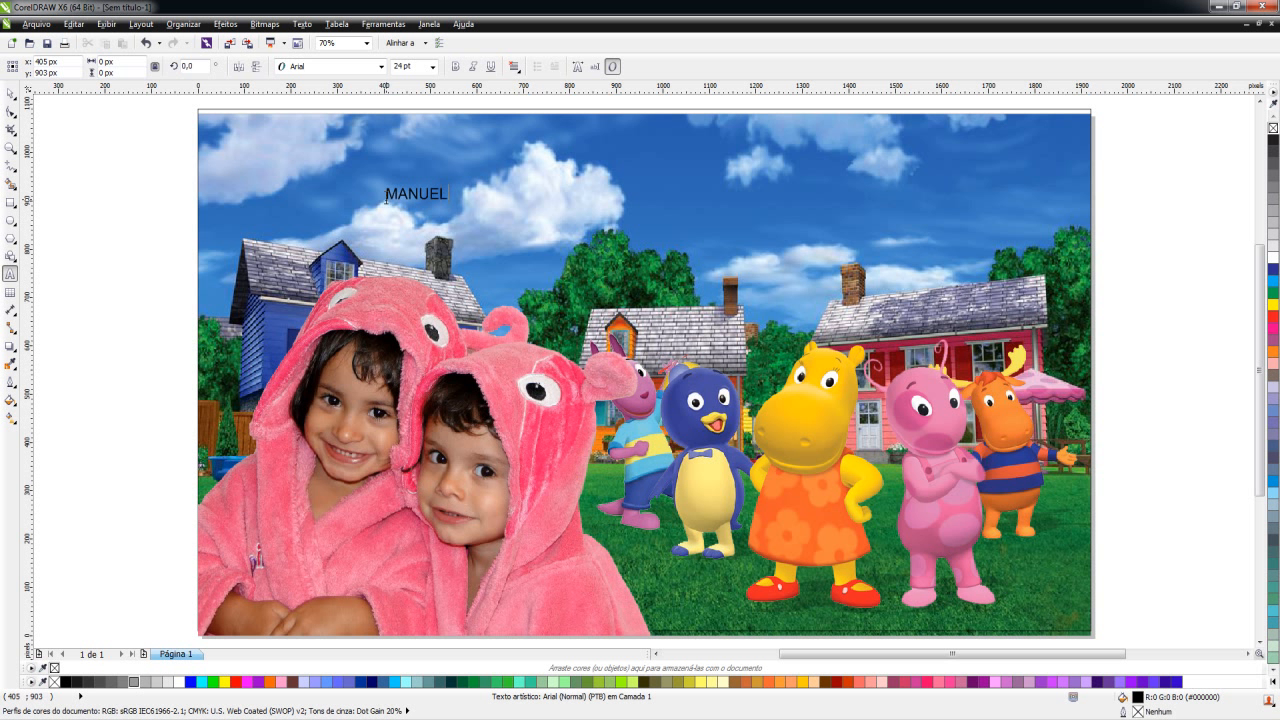
type("A E LETÍCIA")
left_click(10, 93)
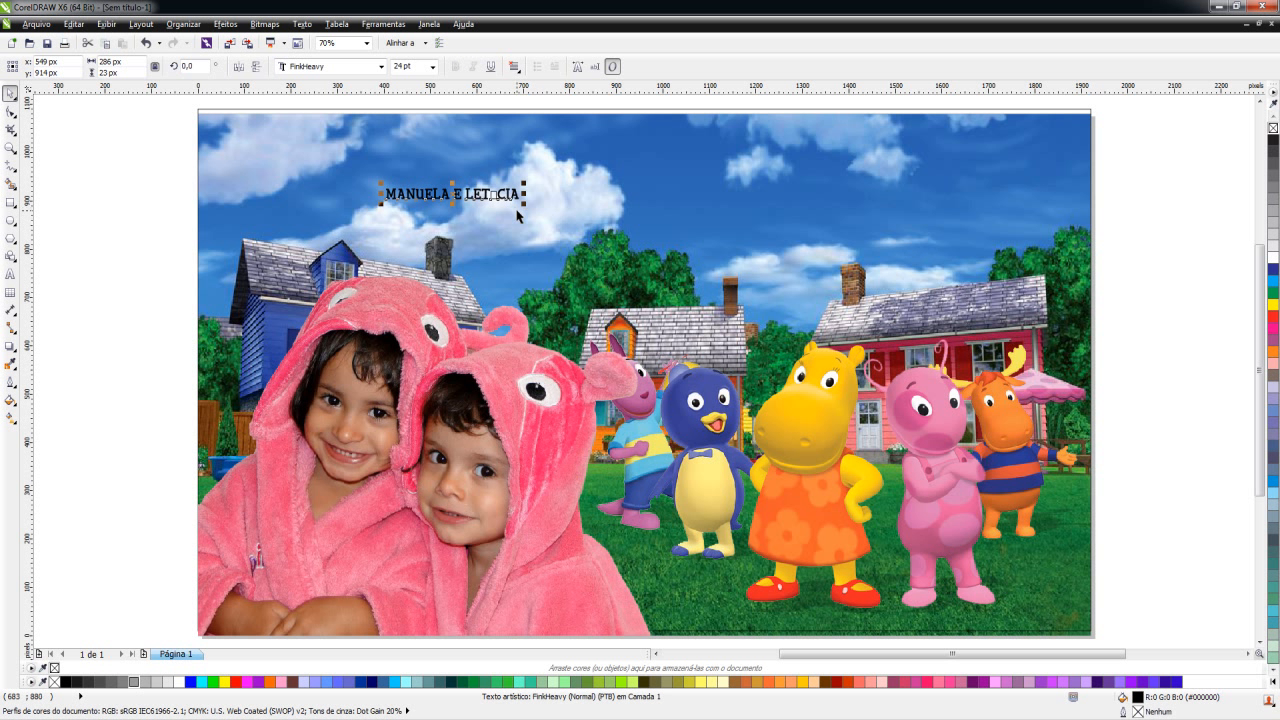
Step: Apply the Shag-Lounge font to the name text and enlarge it proportionally to about 1,094 px wide
left_click(380, 66)
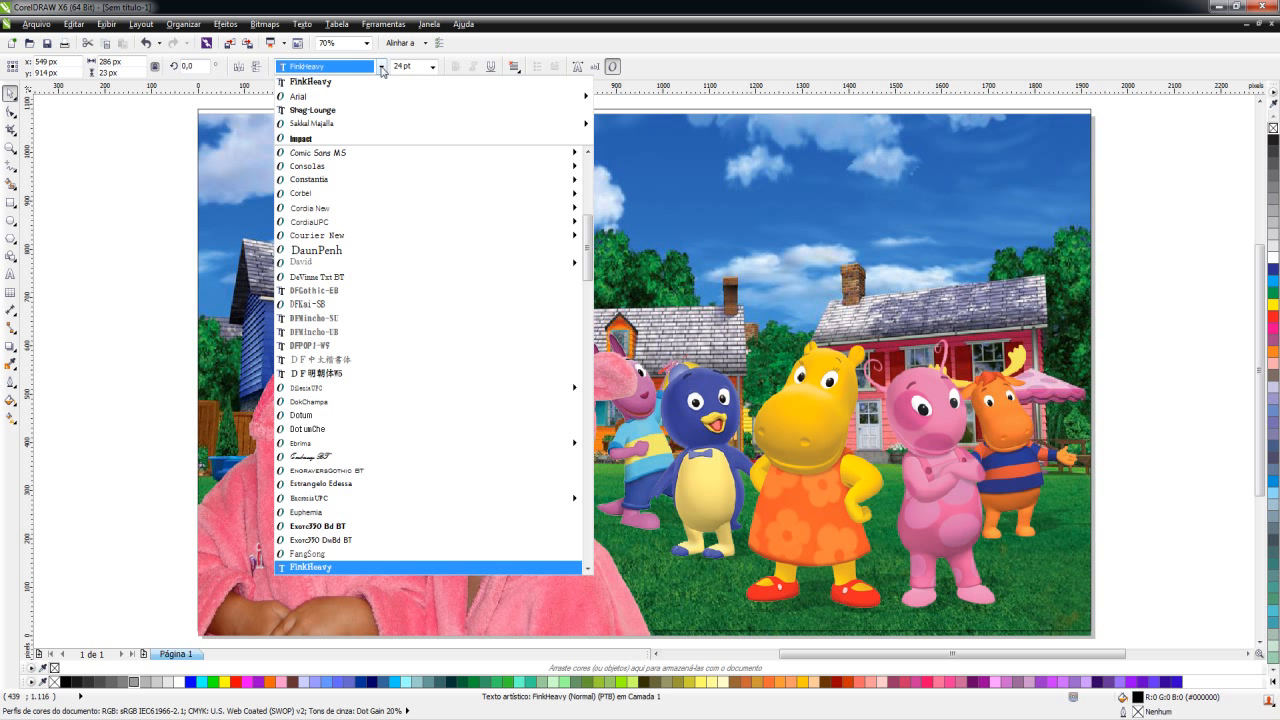
left_click(338, 112)
left_click_drag(517, 208, 901, 243)
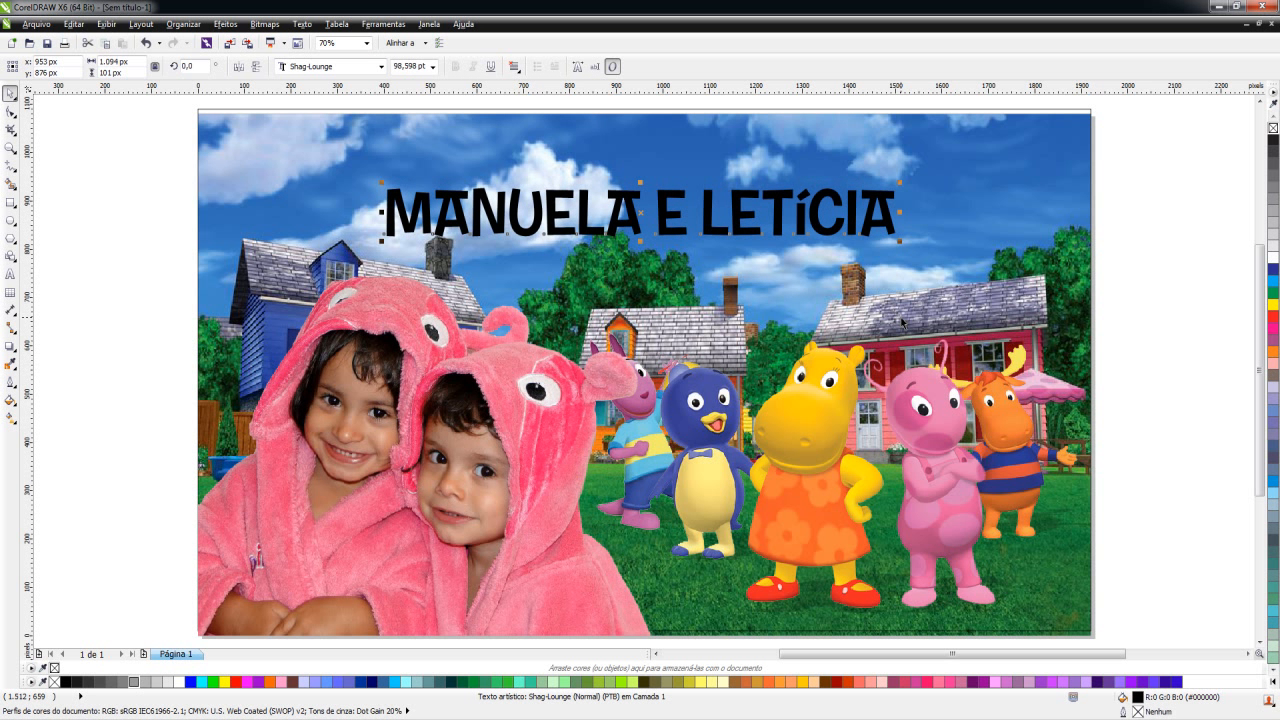
Step: Set the name text to the FinkHeavy font and replace its unsupported accented letter with a plain I
left_click(384, 68)
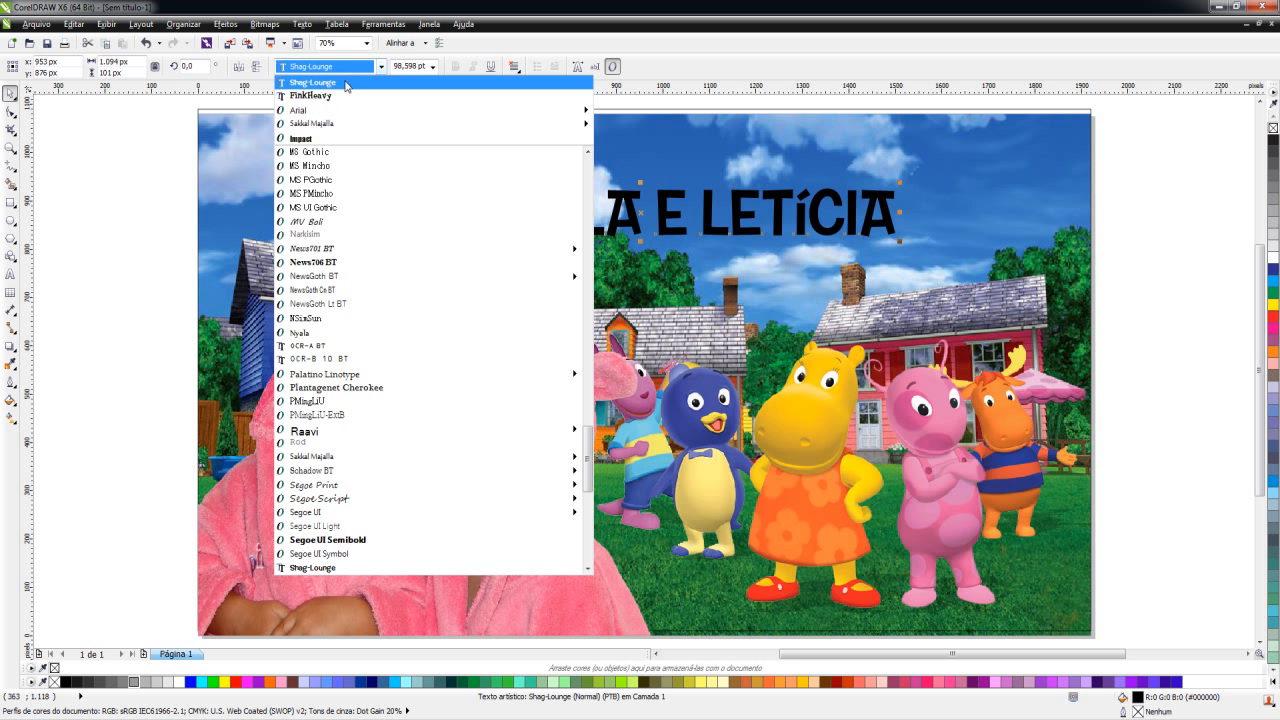
left_click(330, 96)
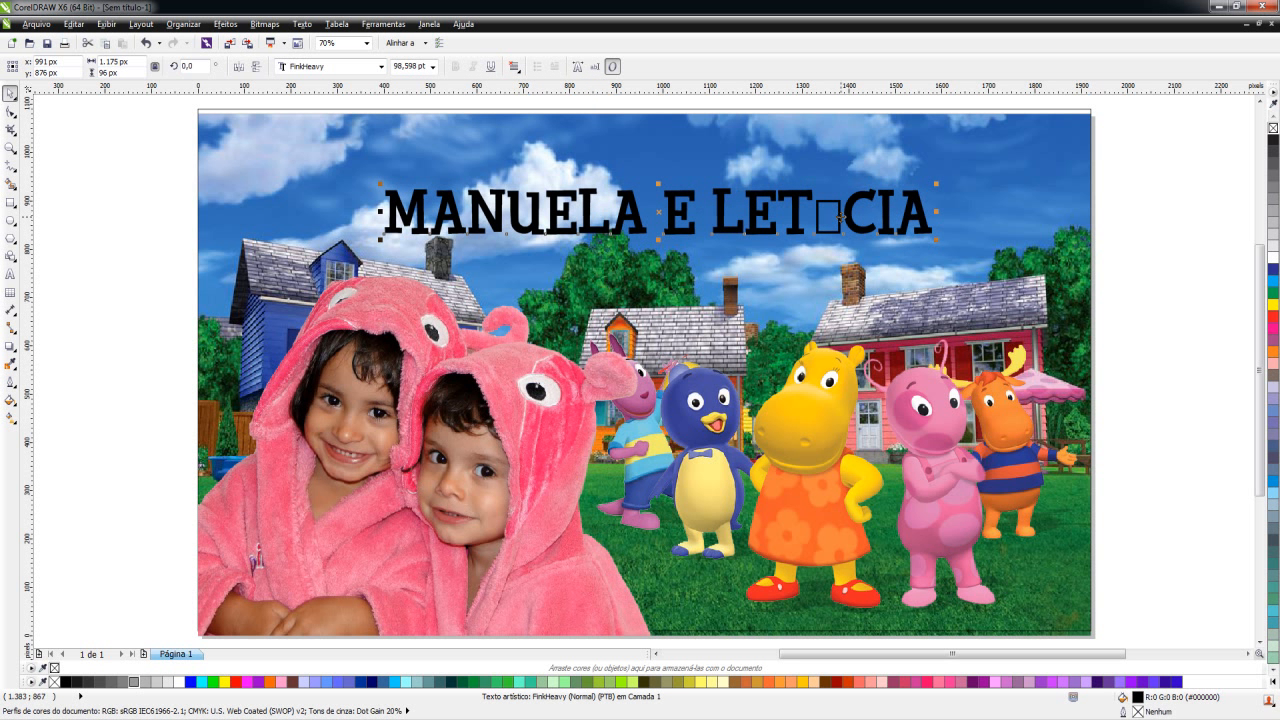
key("F8")
left_click(842, 214)
key("BackSpace")
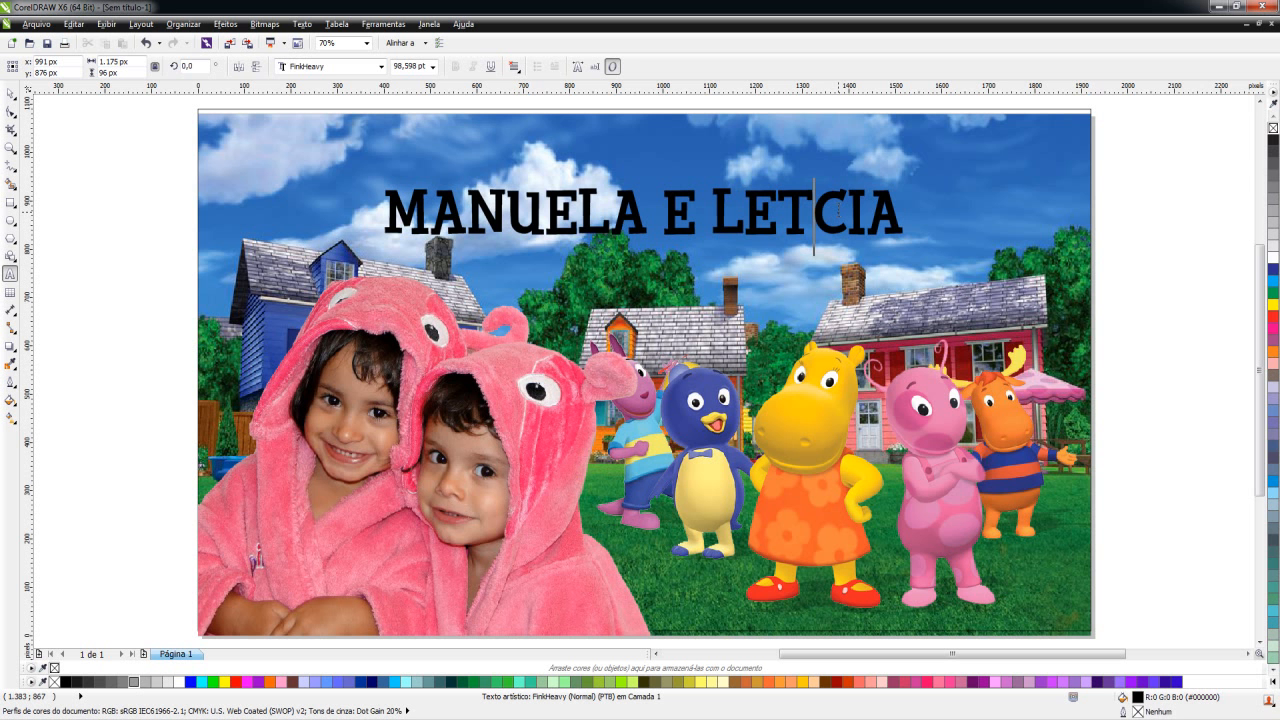
type("I")
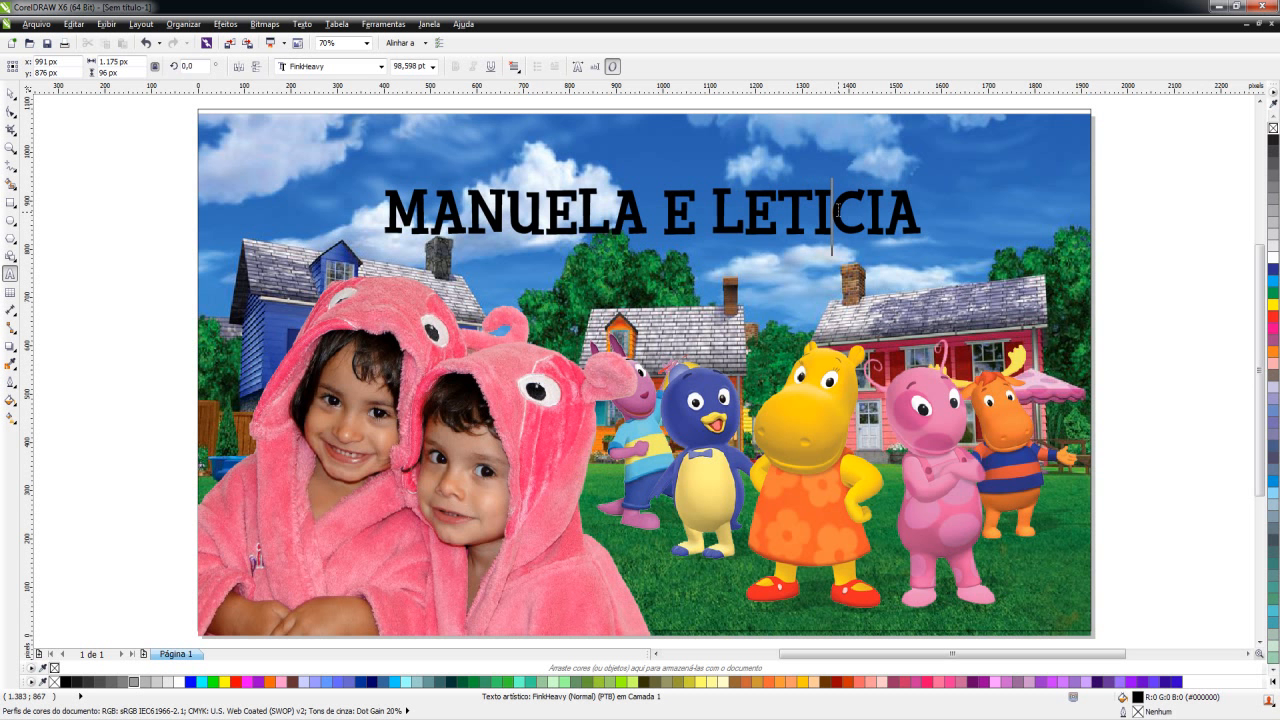
Step: Scale the name text to about 1,352 px wide, raise it slightly and centre it horizontally on the background
key("ctrl+space")
scroll(803, 248, "down", 1)
left_click_drag(812, 236, 878, 240)
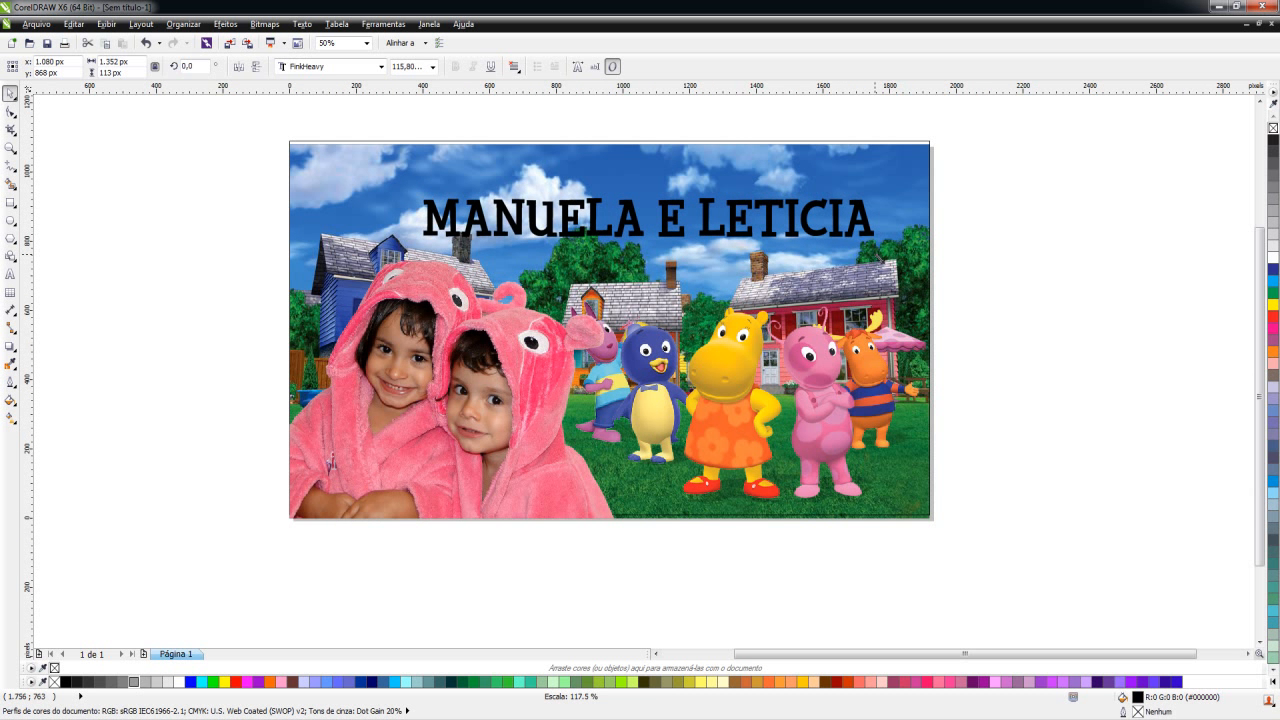
left_click_drag(744, 232, 732, 215)
left_click(757, 154, "shift")
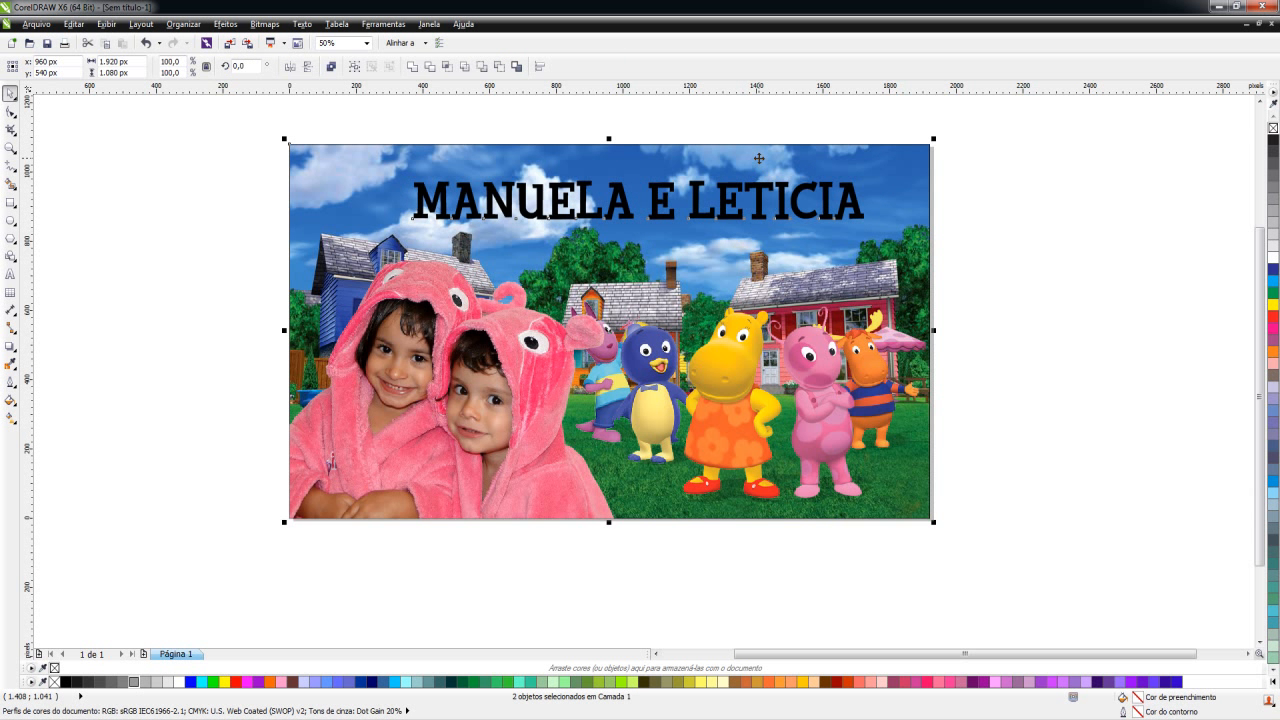
key("c")
left_click(1033, 224)
Step: Fill the name text yellow and place a duplicate slightly below it with green #33CC33 fill and outline
left_click(836, 212)
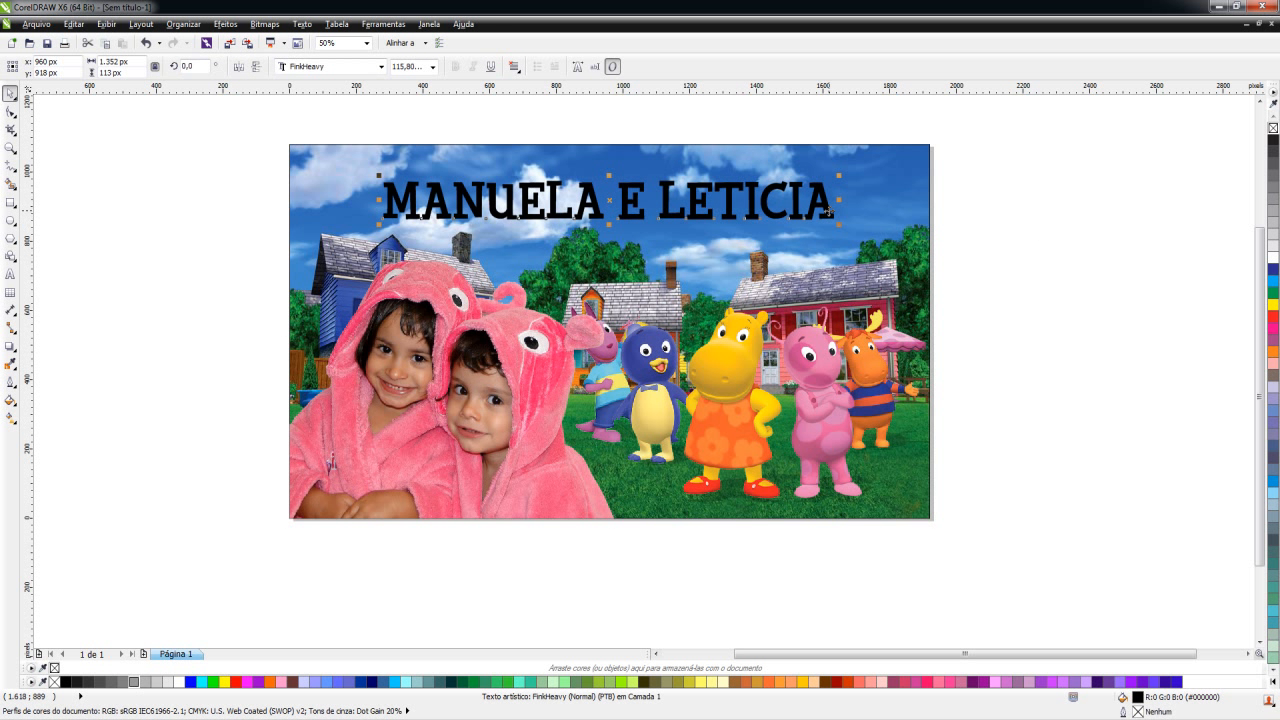
left_click(222, 684)
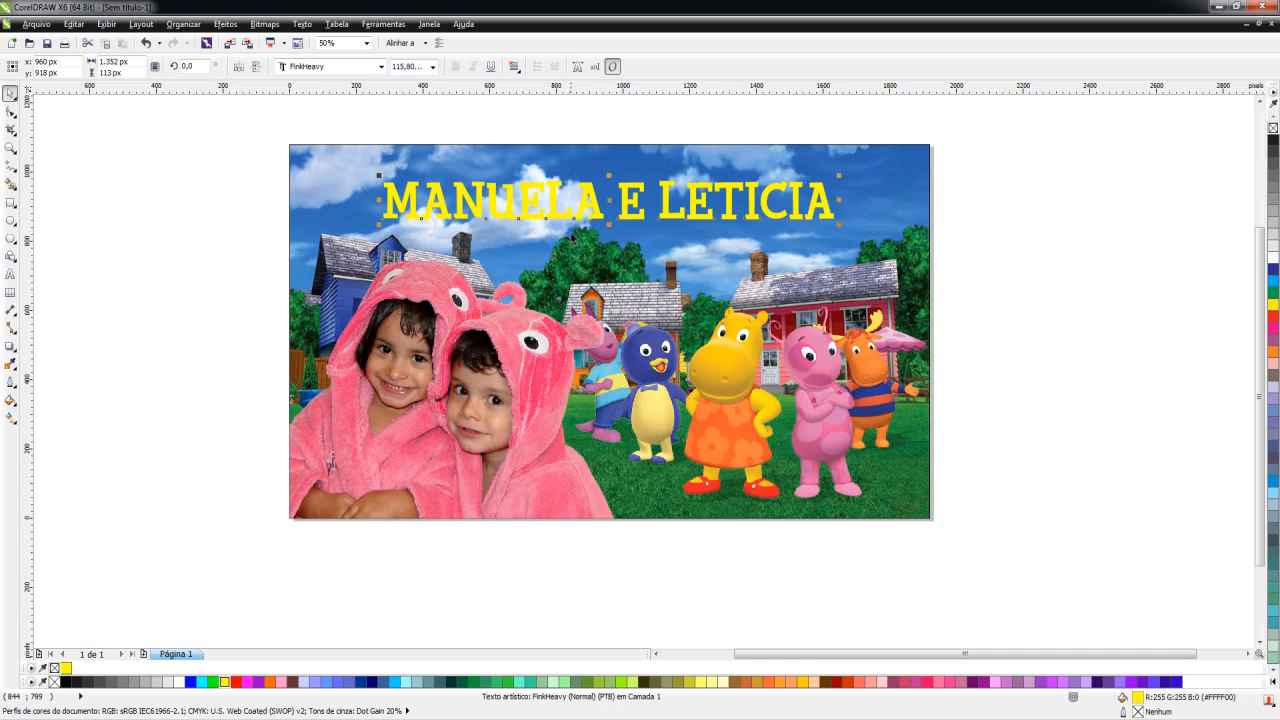
scroll(560, 213, "up", 1)
left_click_drag(551, 217, 563, 251)
right_click(563, 251)
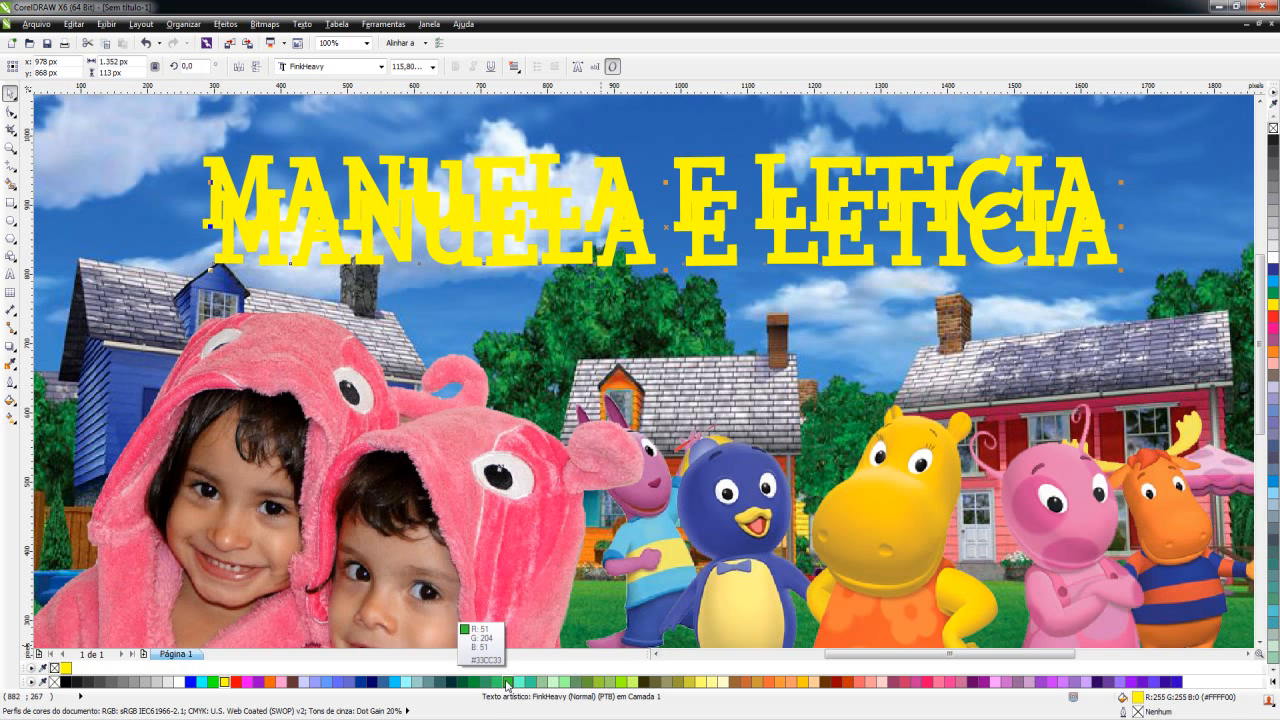
left_click(507, 682)
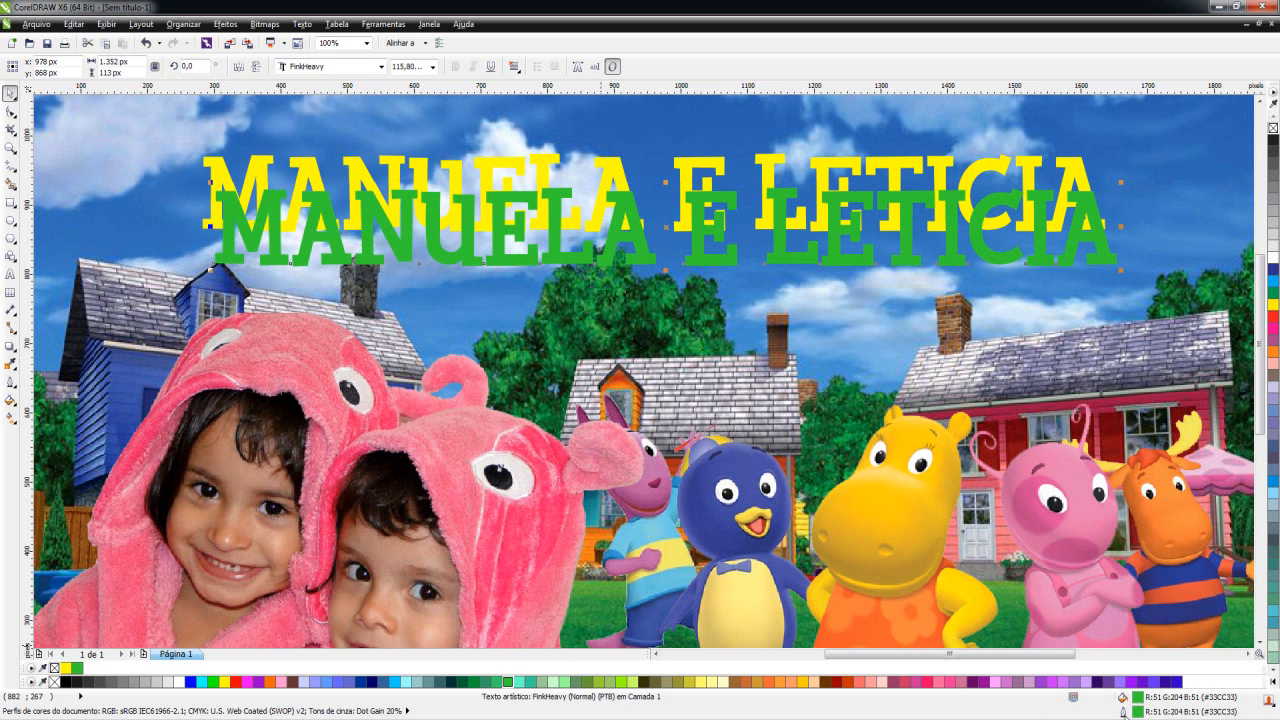
Step: Give the green name copy a thick outline with bevelled corners and put it behind the yellow text
key("F12")
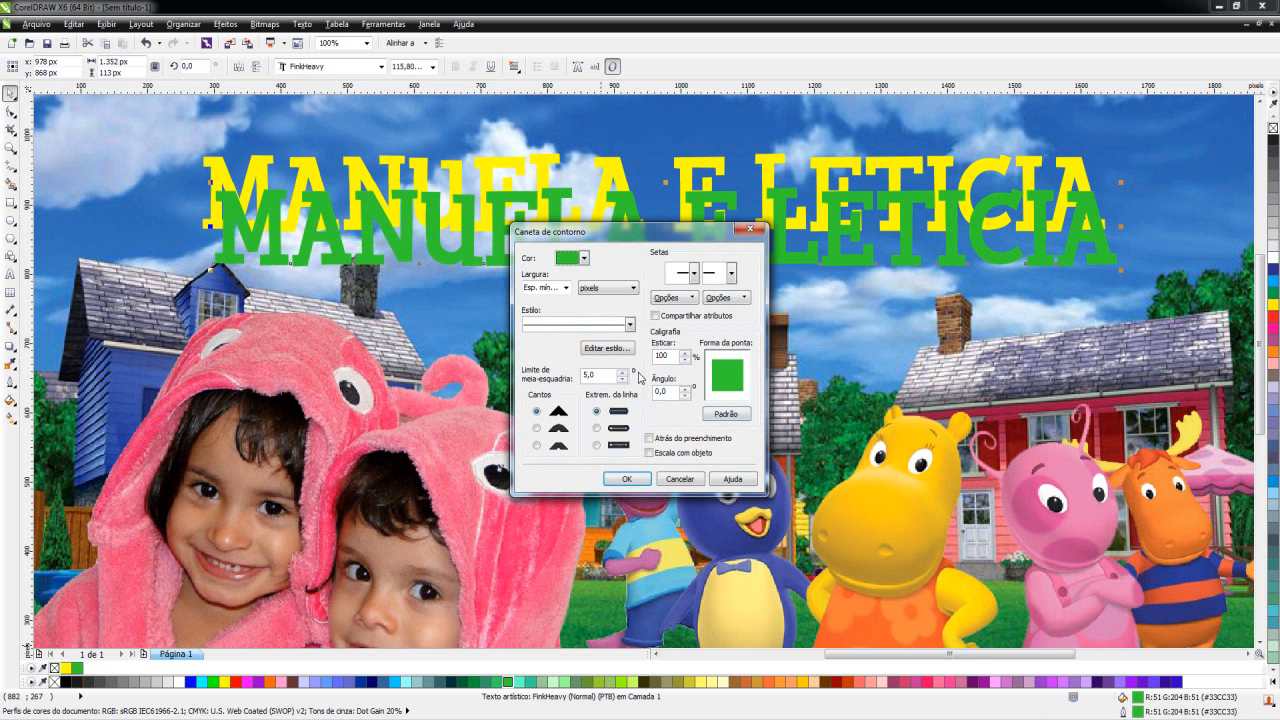
left_click(566, 288)
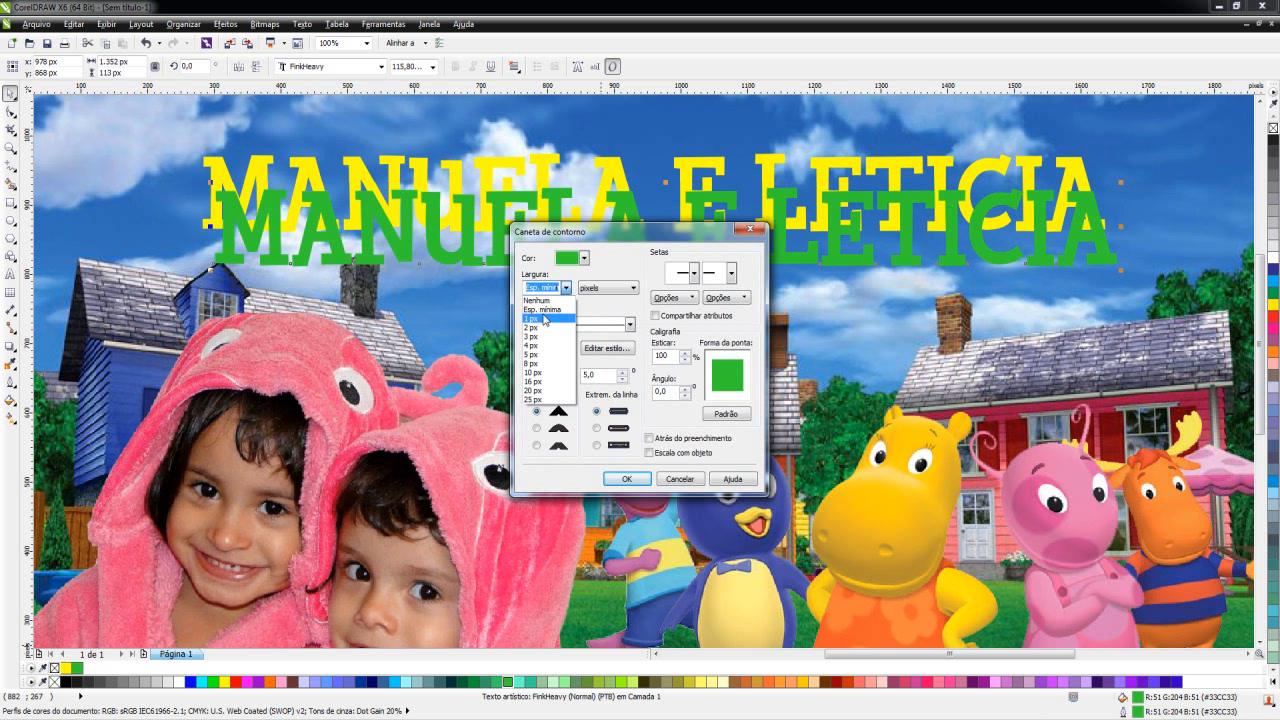
type("40")
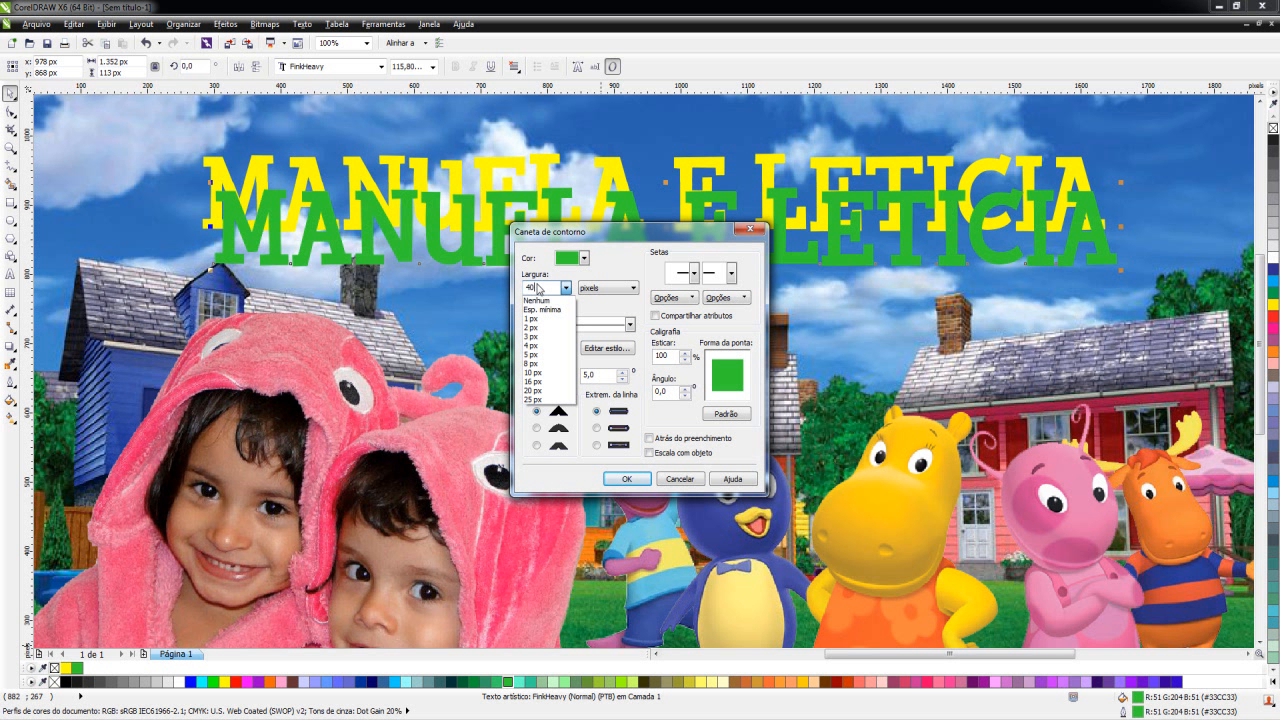
left_click(538, 287)
key("BackSpace")
key("BackSpace")
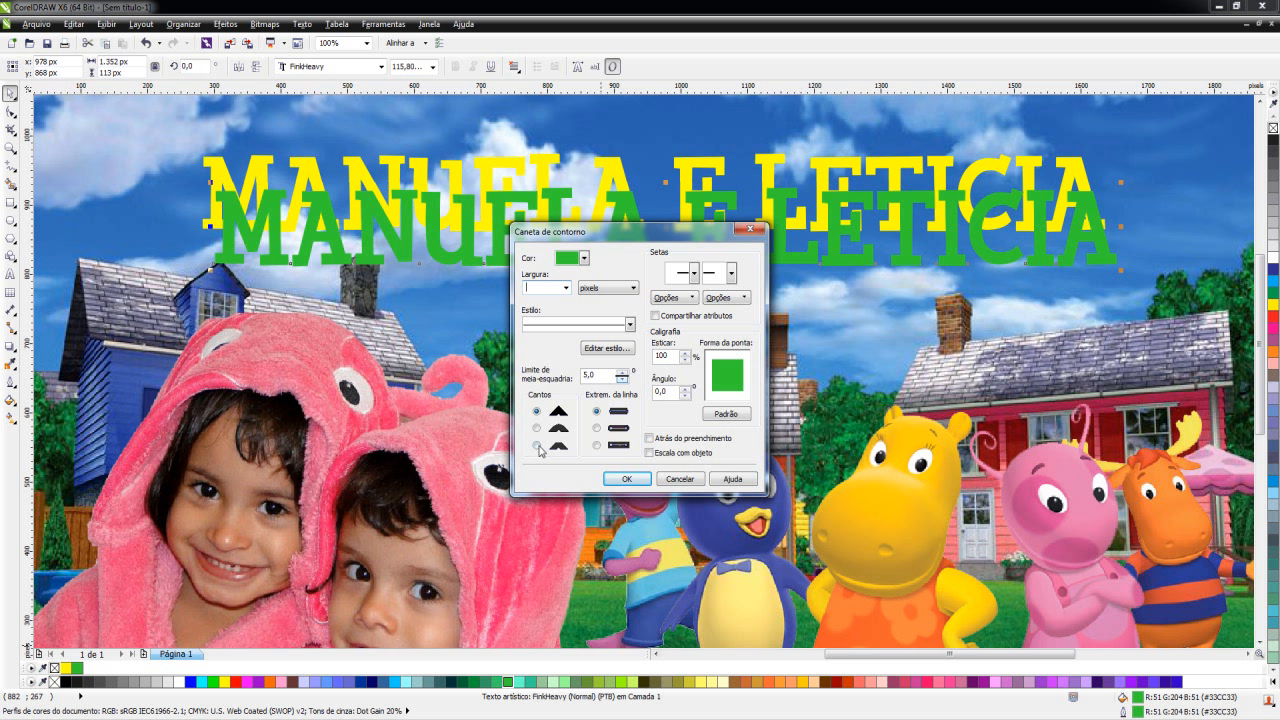
left_click(537, 446)
left_click(628, 479)
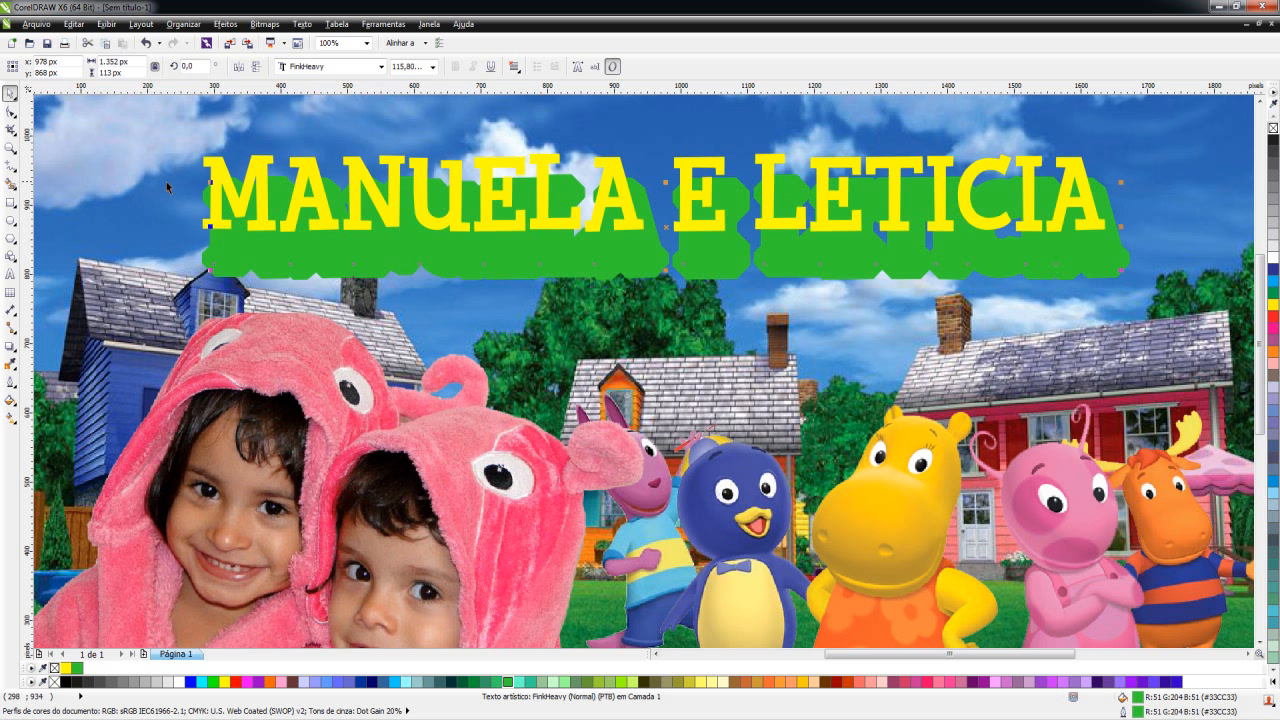
Step: Align the green outlined copy with the yellow name text by their horizontal and vertical centres
left_click(320, 200, "shift")
key("c")
key("e")
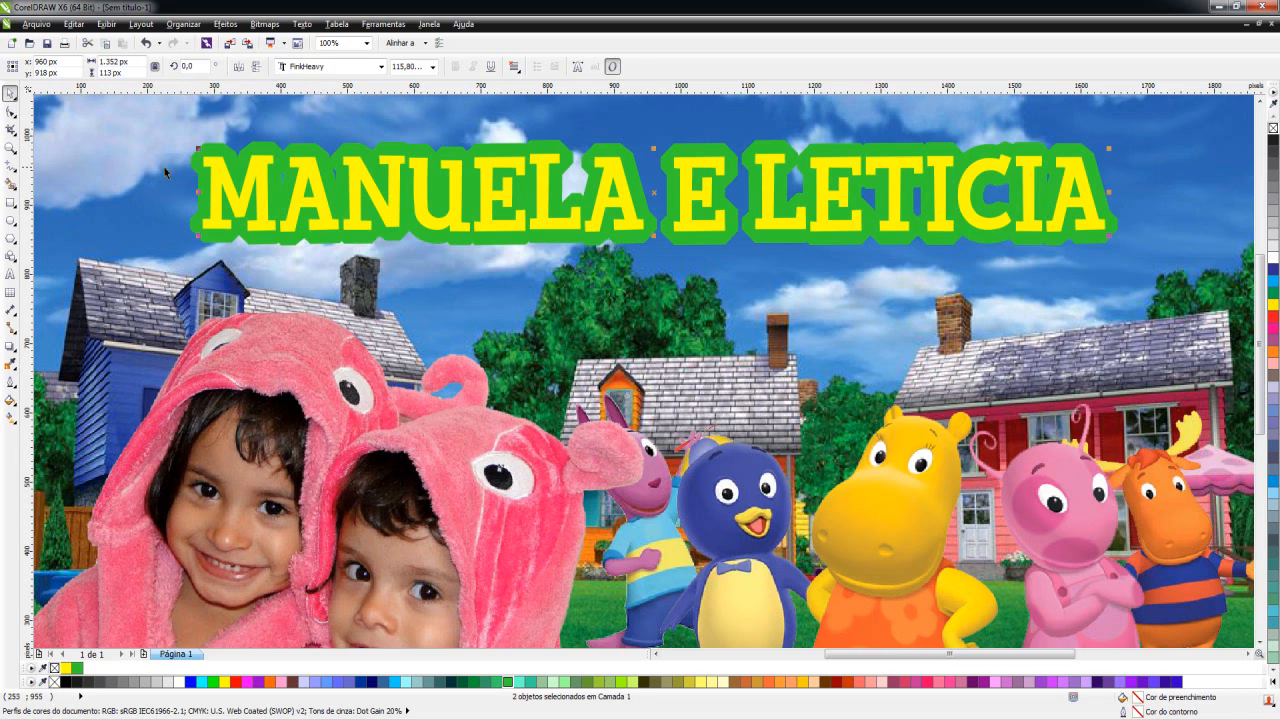
left_click(164, 167)
Step: Duplicate the yellow name text 2 px right and 4 px down, fill it grey #808080 and place it behind the yellow text
scroll(268, 197, "up", 1)
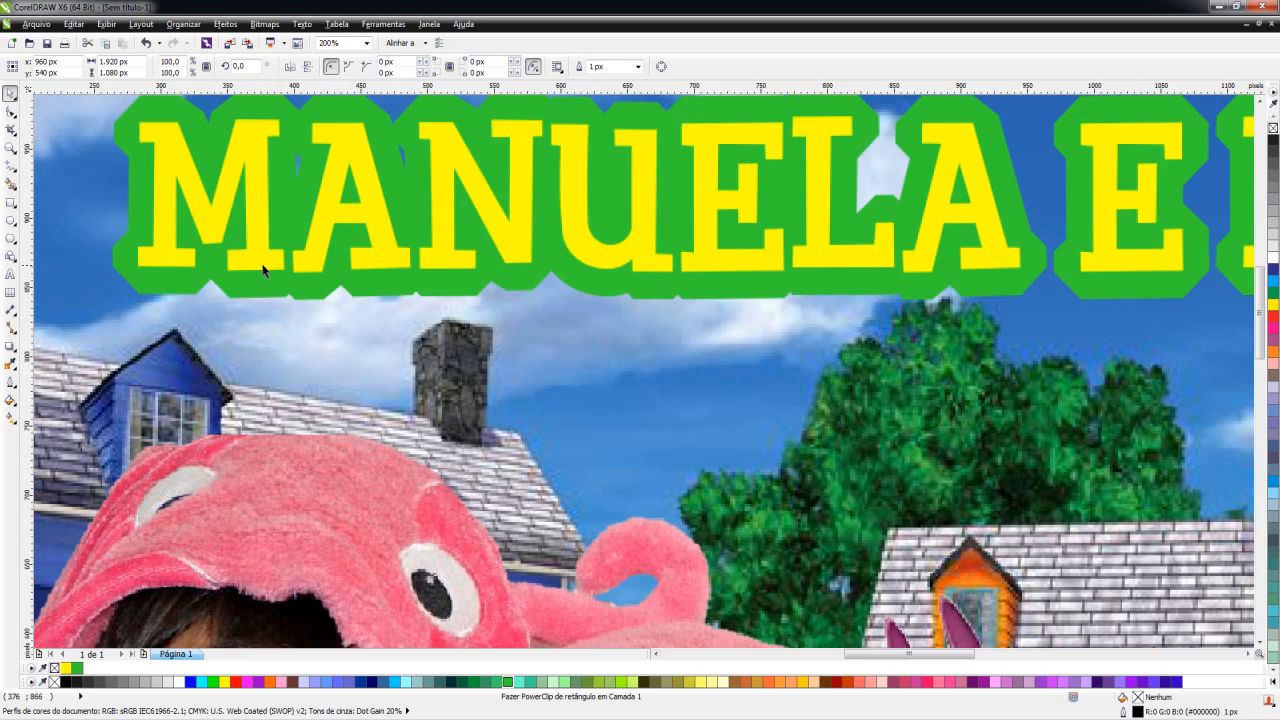
scroll(266, 266, "up", 2)
left_click_drag(329, 274, 340, 284)
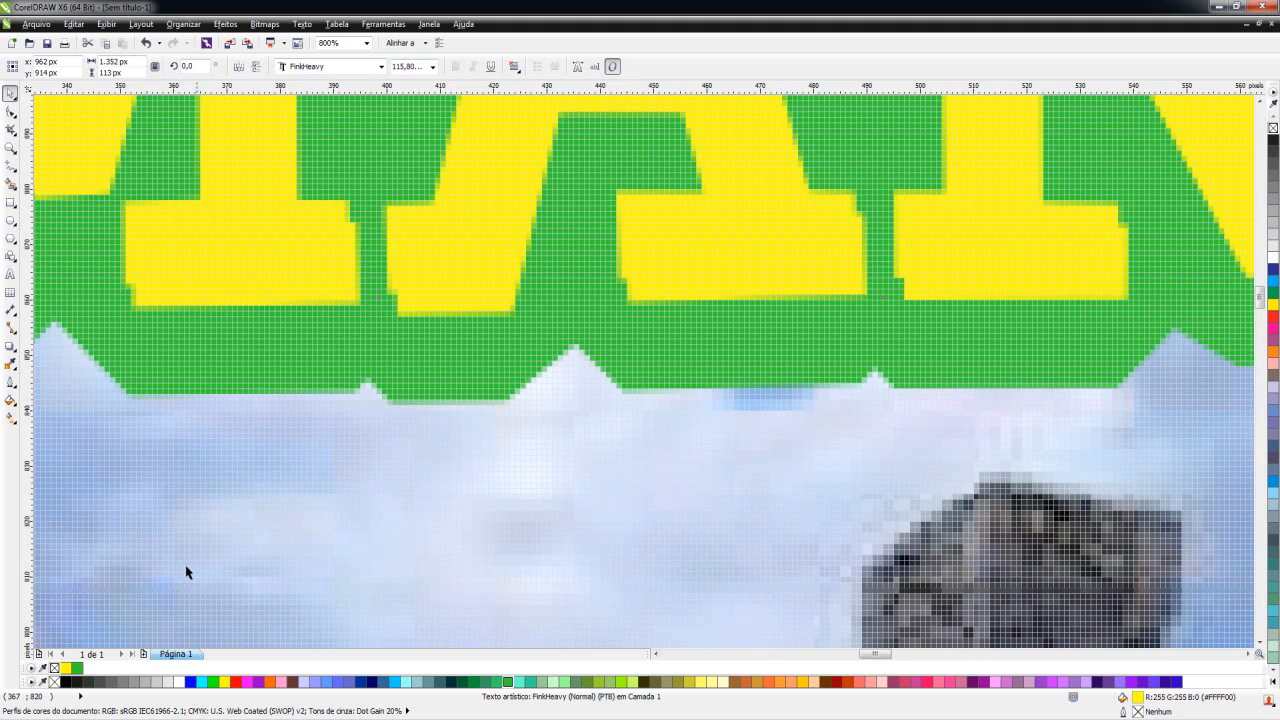
left_click(122, 681)
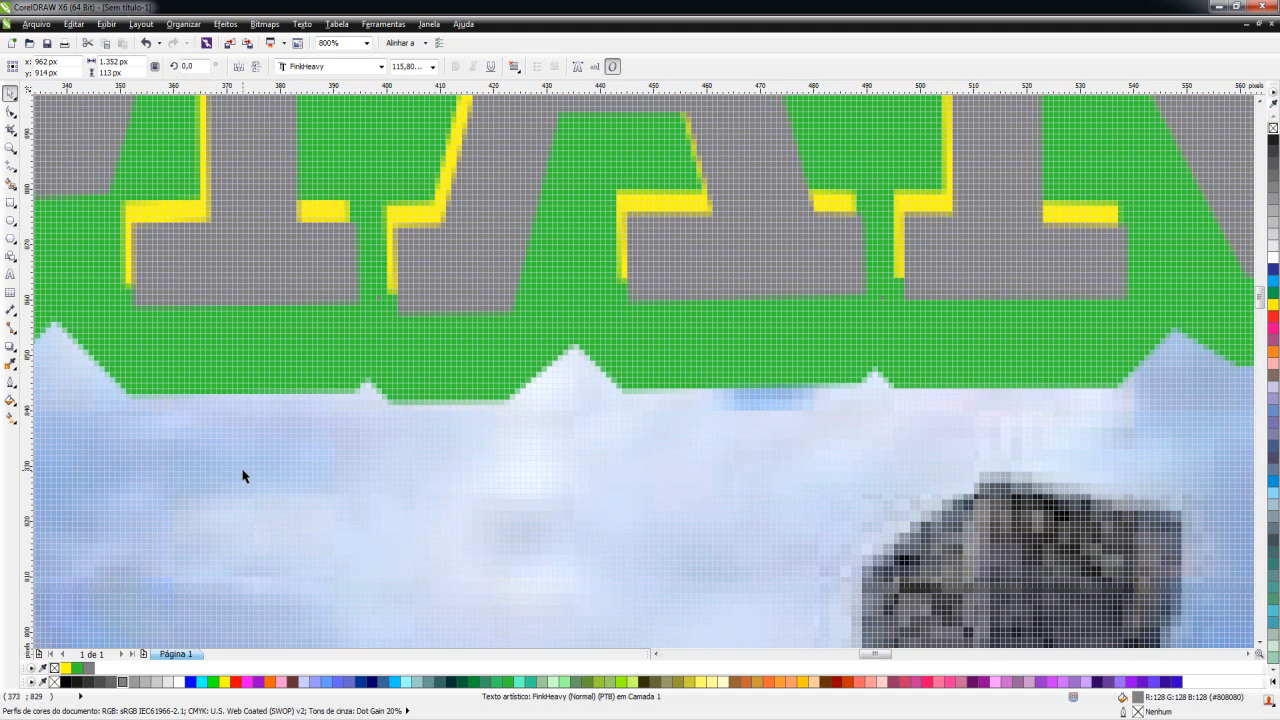
key("ctrl+Page_Down")
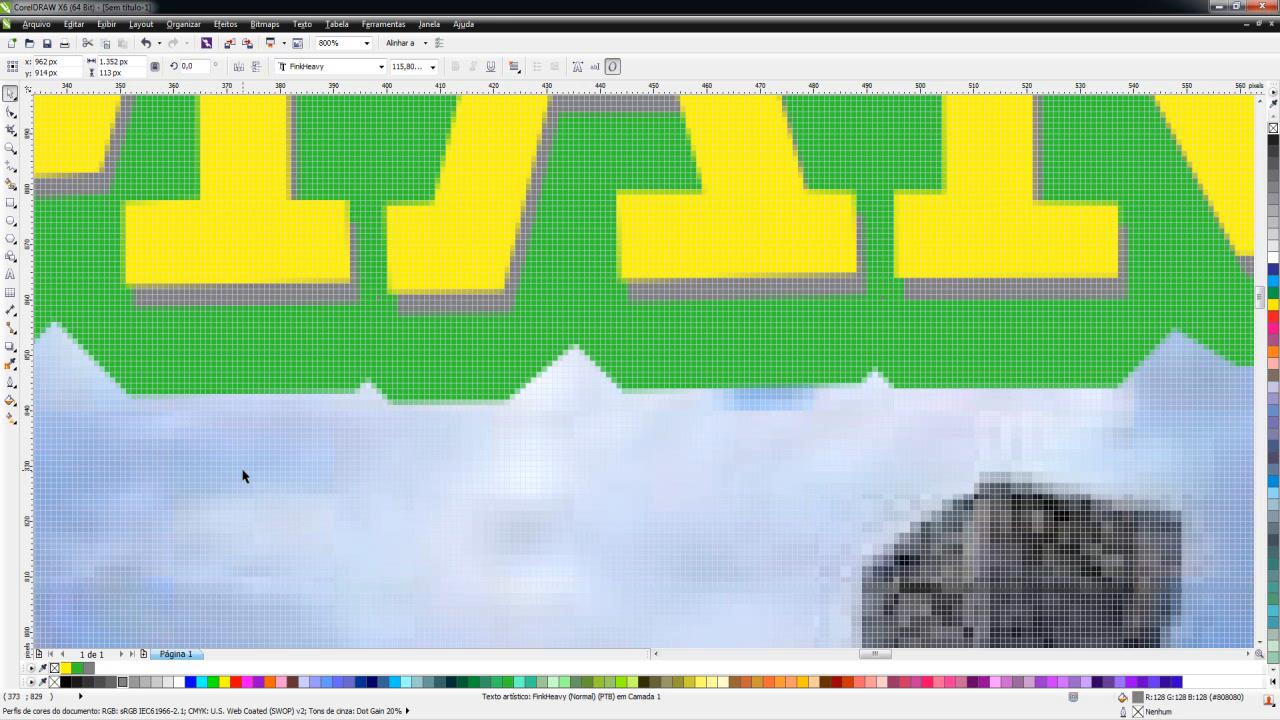
key("F4")
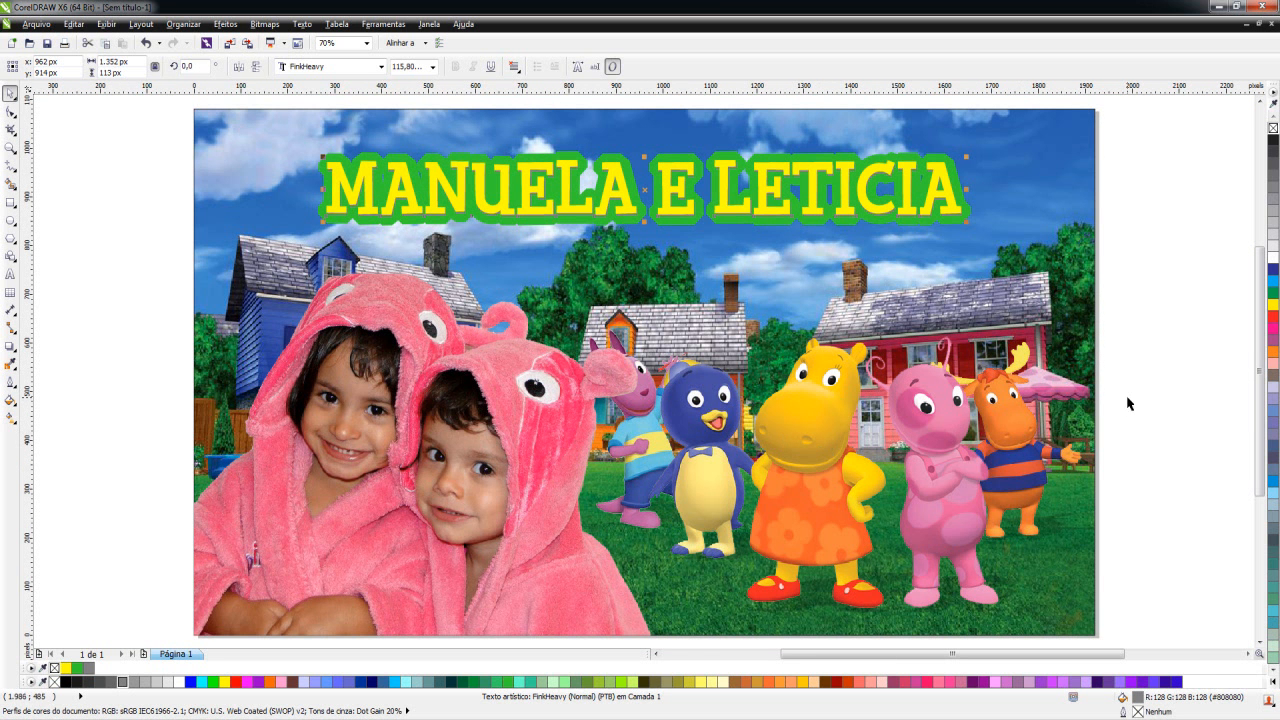
left_click(1166, 401)
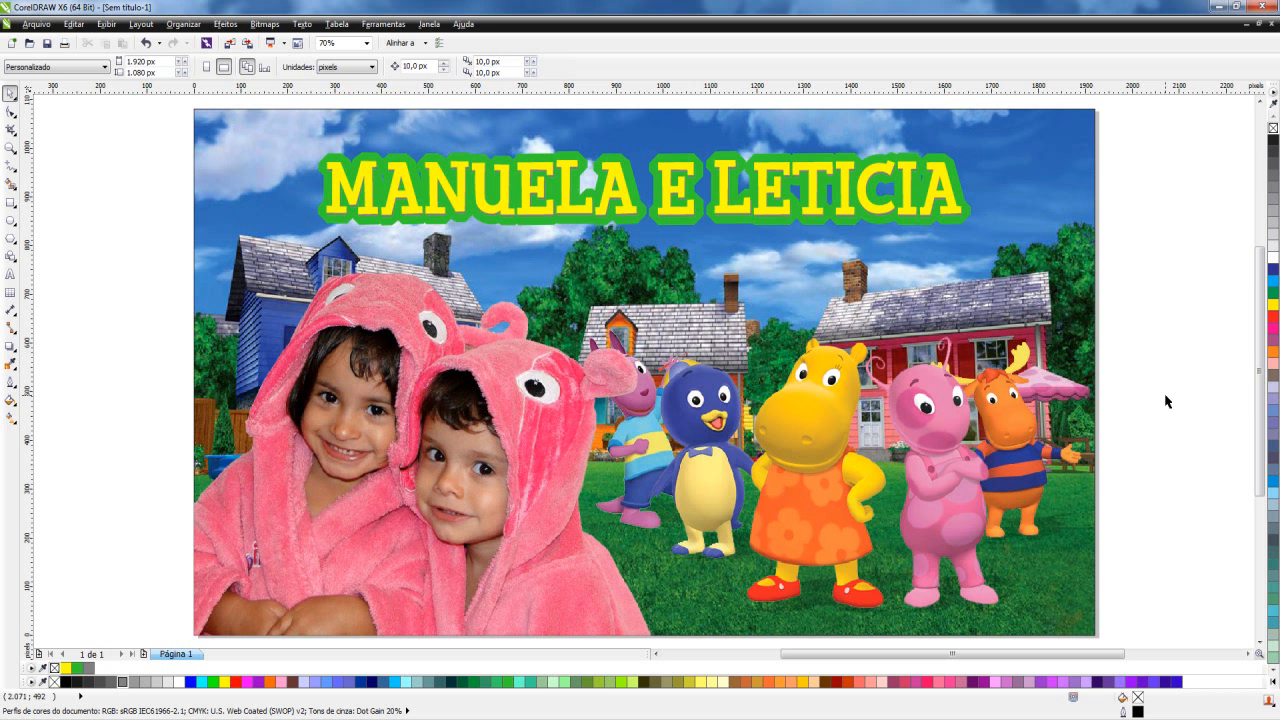
Step: Export the wallpaper as a 1,920 by 1,080 px PNG named Back in the folder 57 Produzindo Wallpaper Infantil
key("ctrl+e")
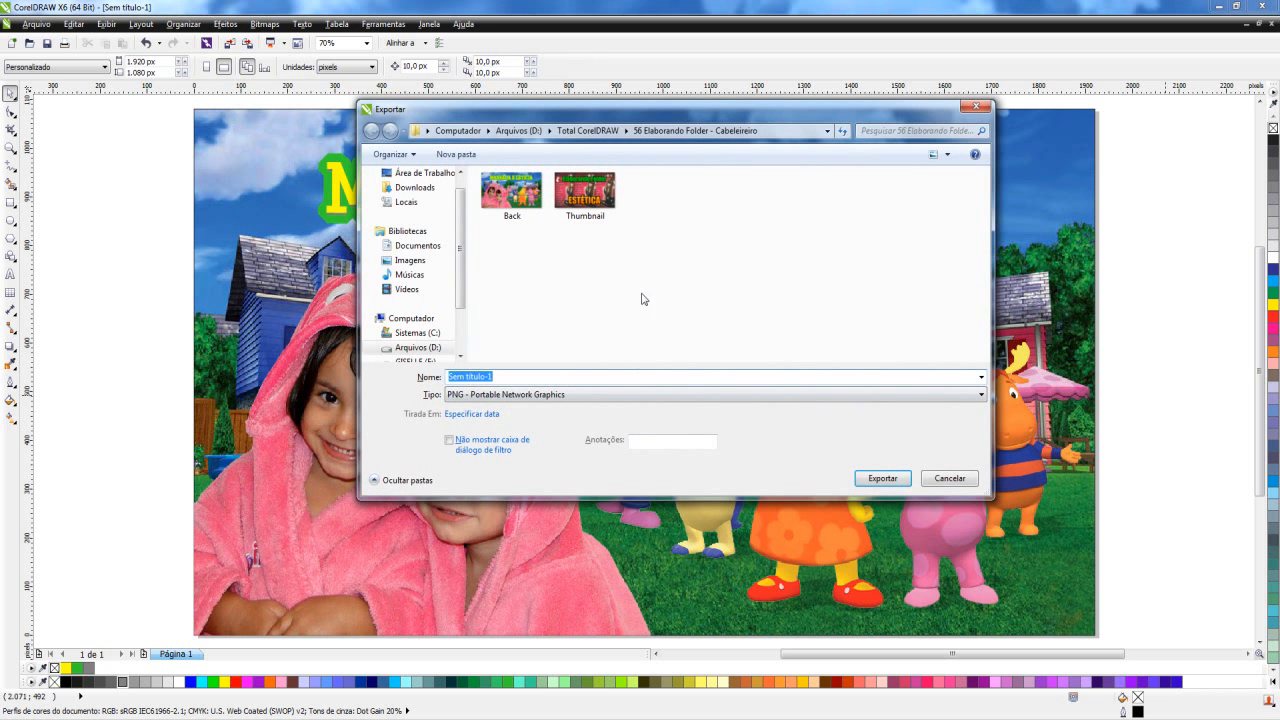
left_click(596, 131)
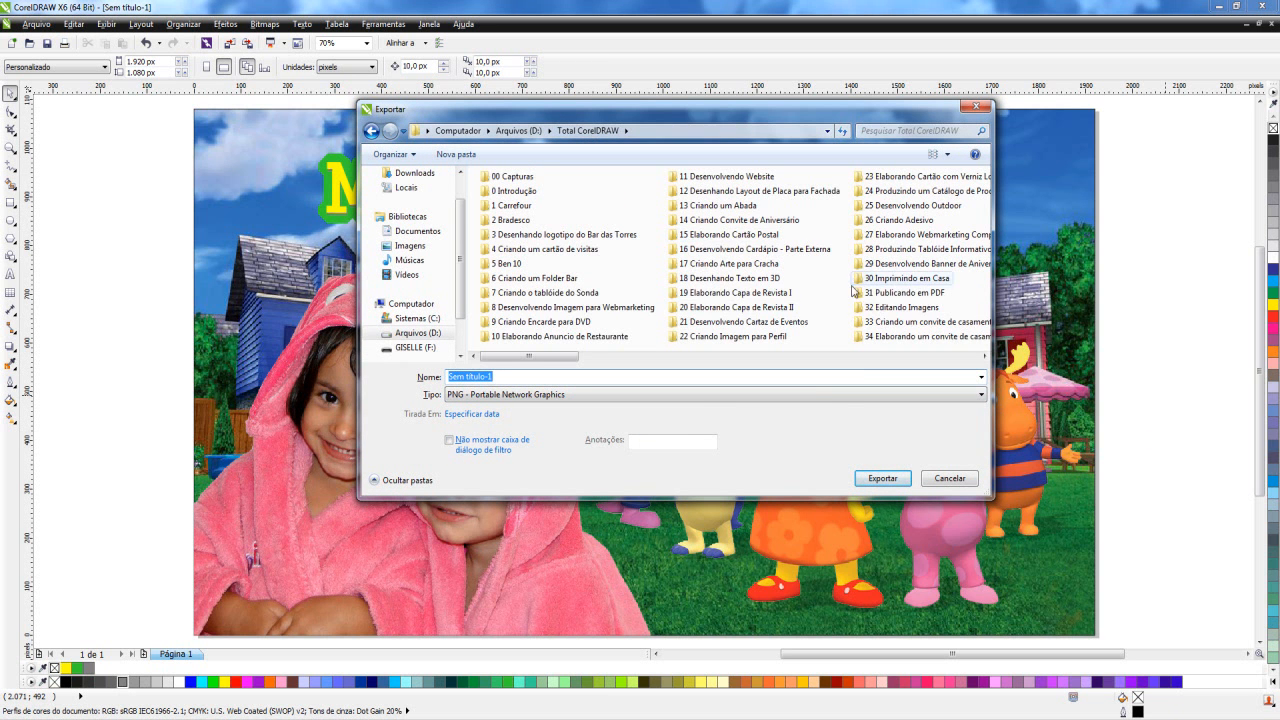
scroll(897, 322, "right", 5)
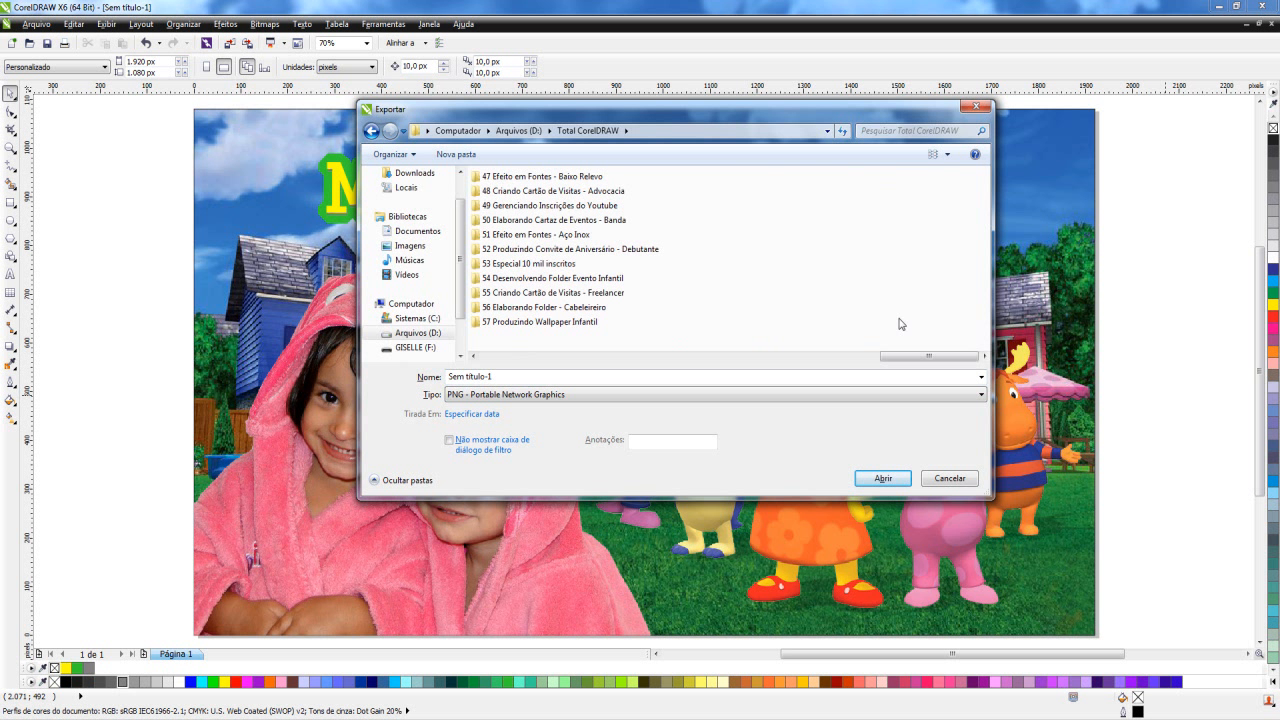
double_click(580, 323)
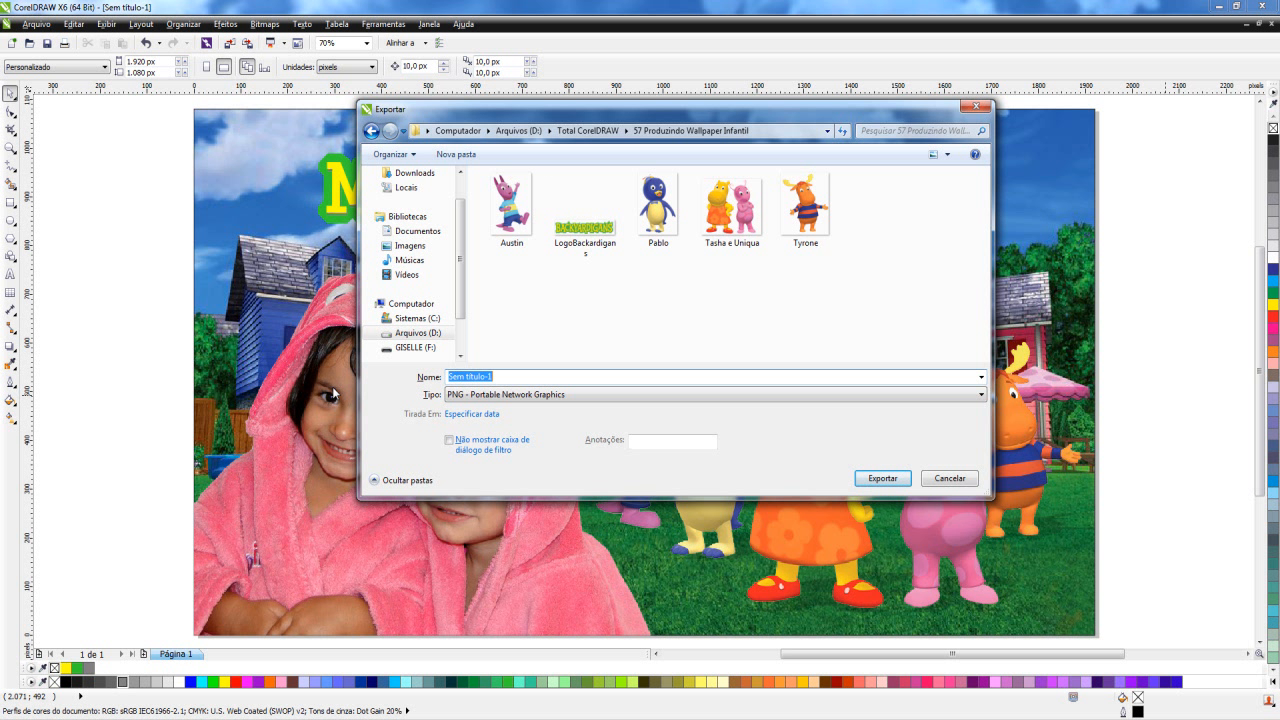
type("Back")
left_click(882, 479)
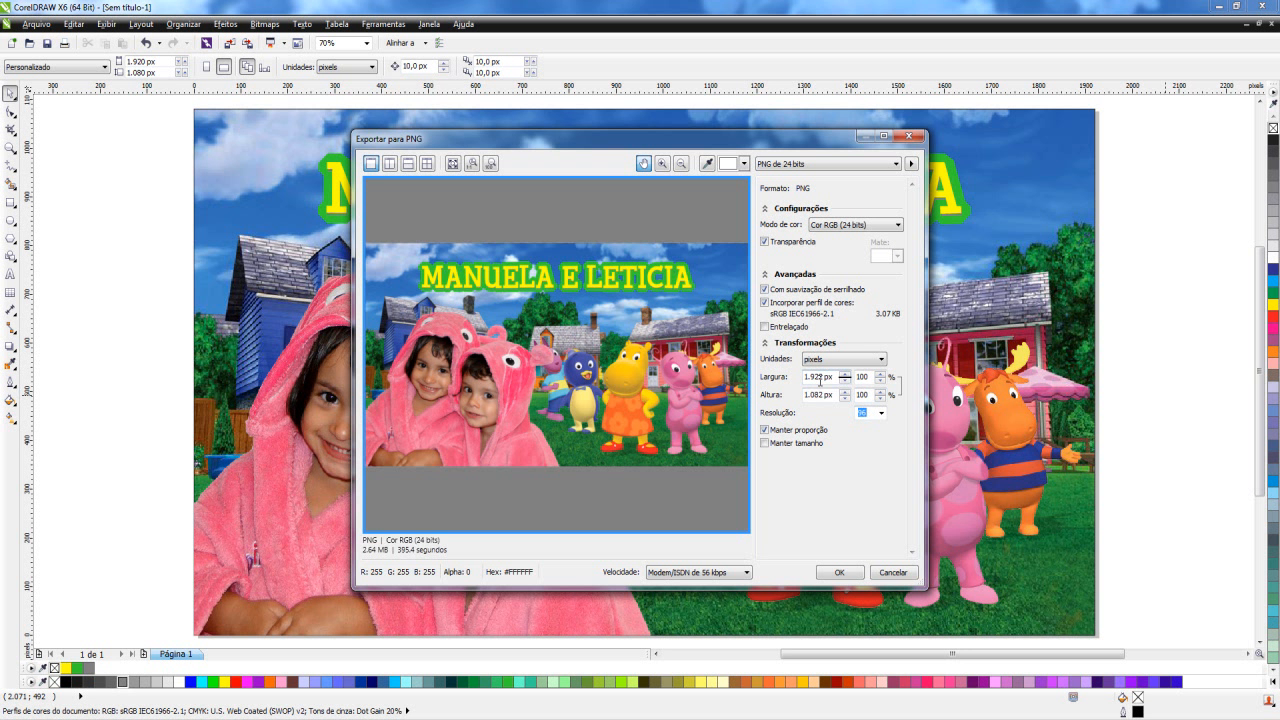
left_click(845, 384)
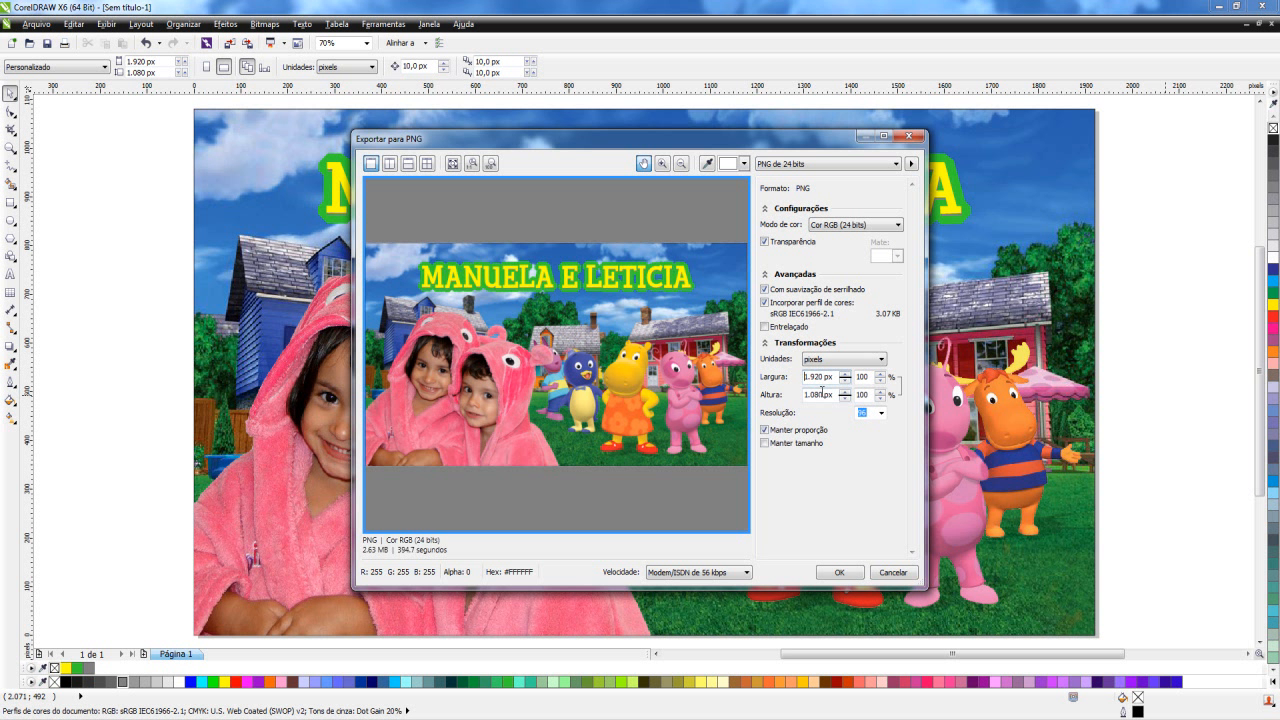
left_click(841, 574)
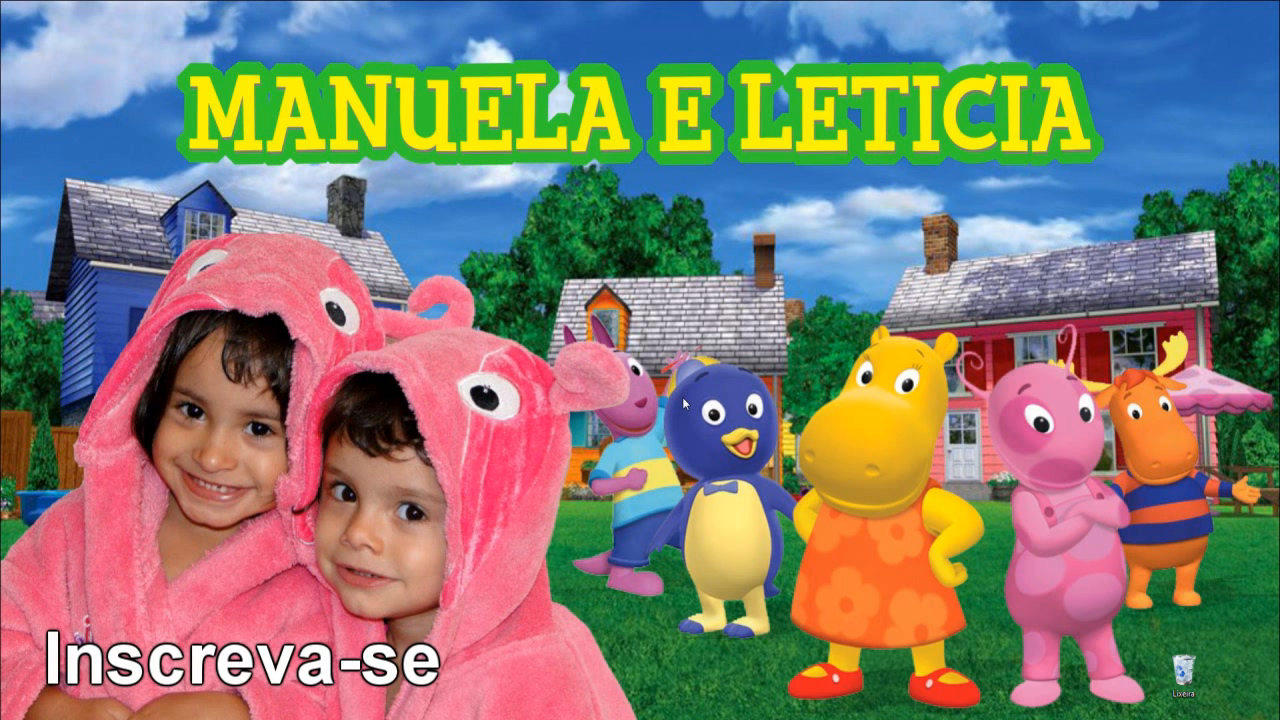